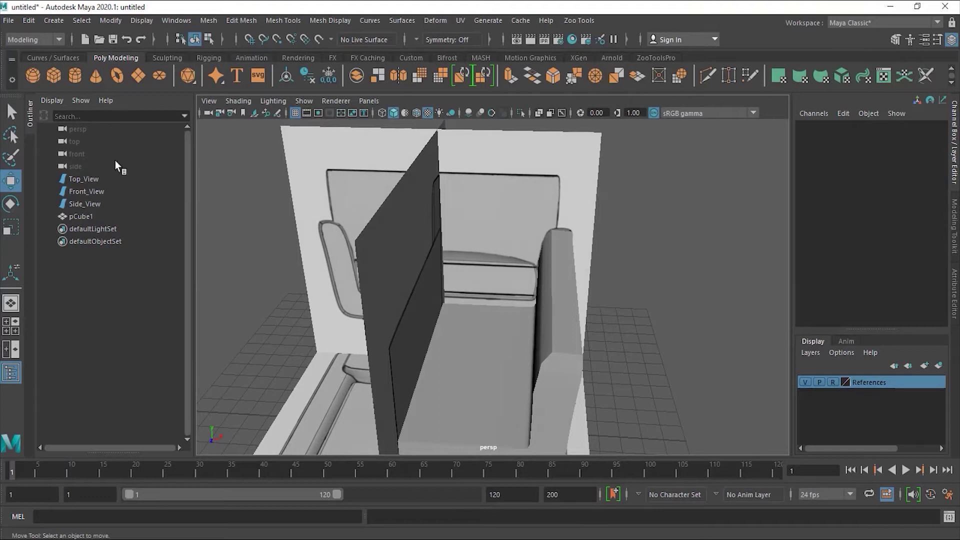
- Start the polygon cube tool and switch to the orthographic top view showing the whole sofa reference
click(54, 77)
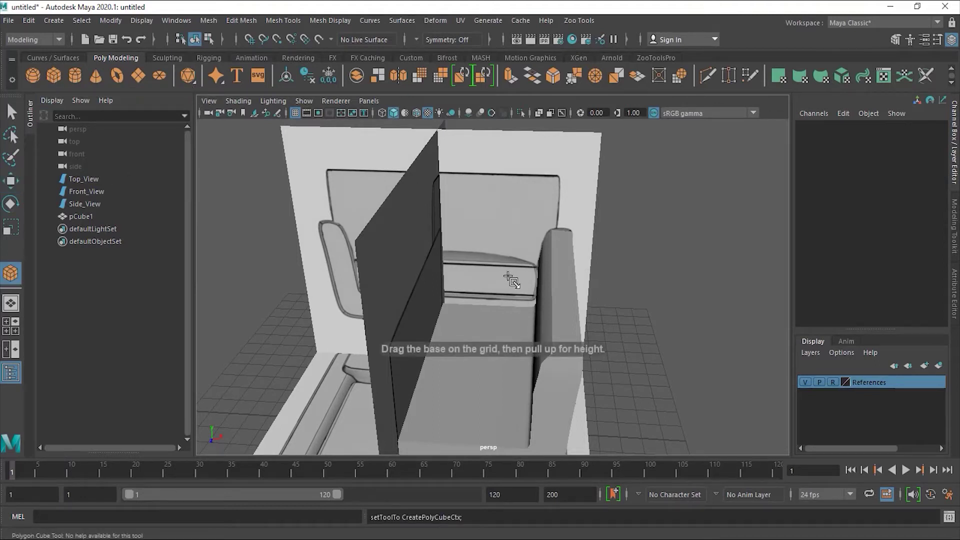
click(369, 101)
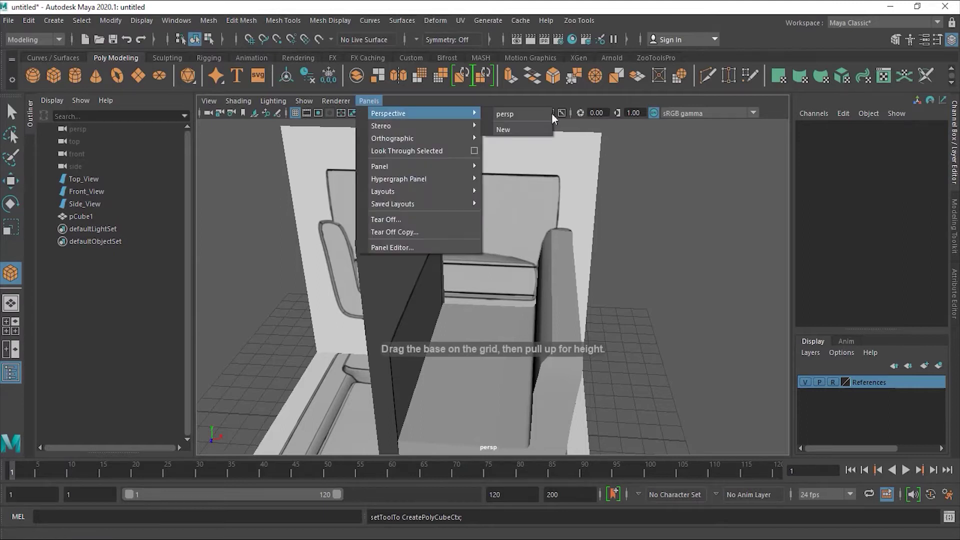
mouse_move(433, 136)
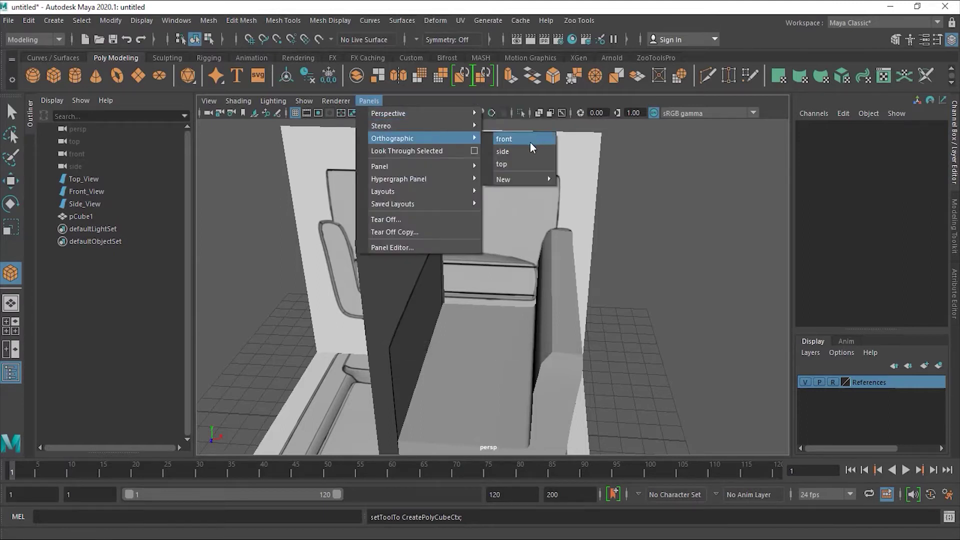
click(524, 161)
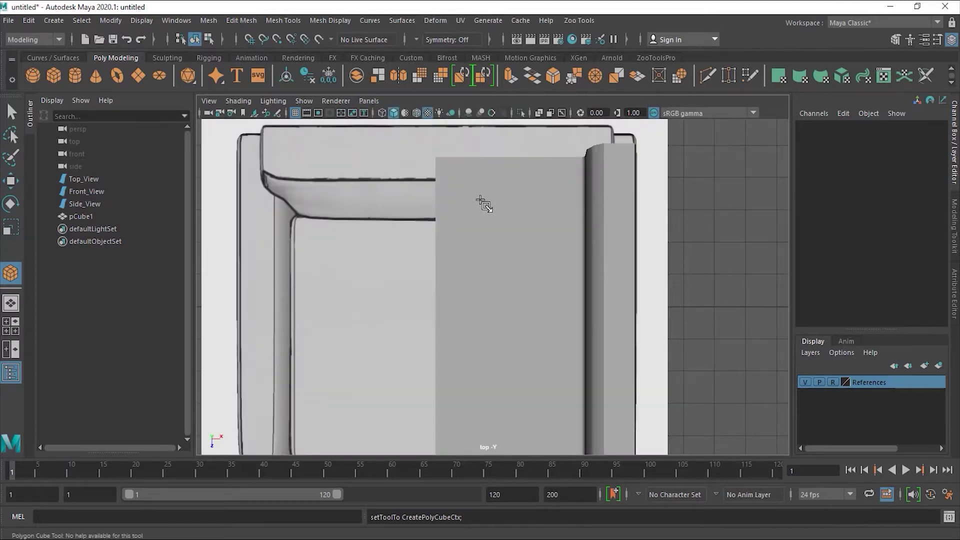
scroll(433, 209, down, 2)
scroll(433, 209, down, 1)
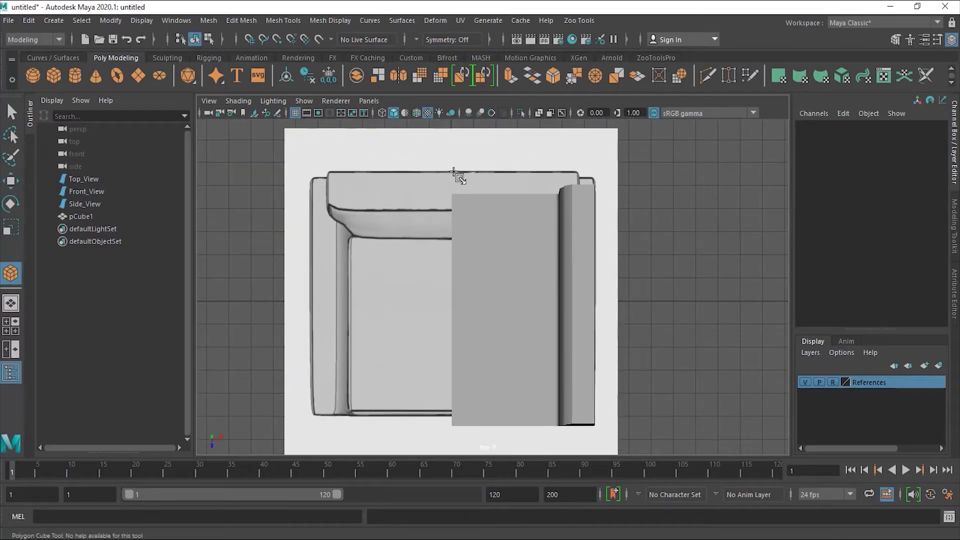
key(alt+5)
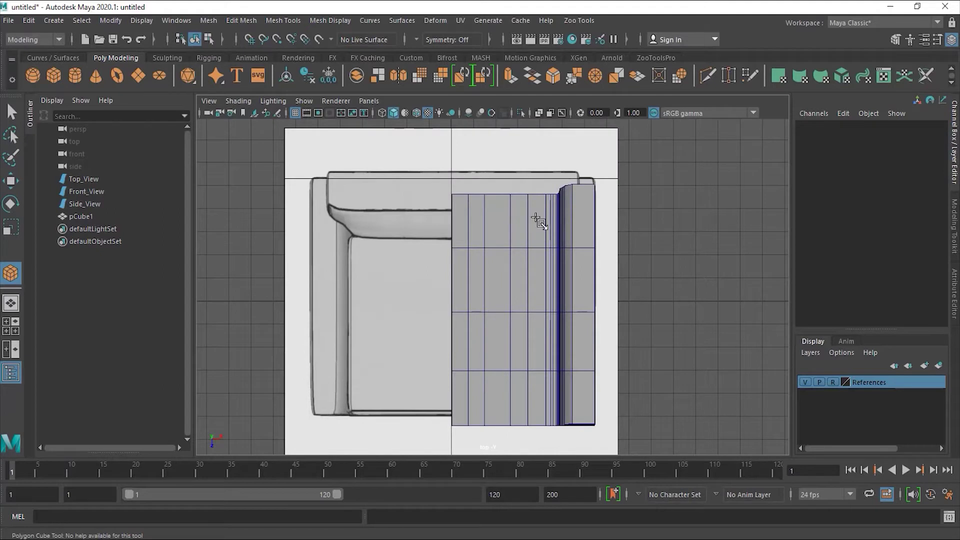
click(580, 220)
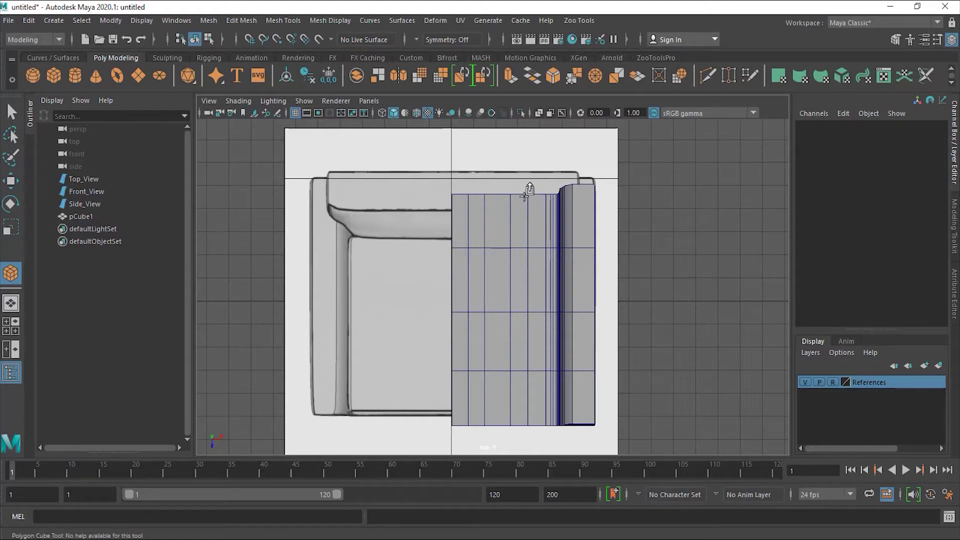
key(w)
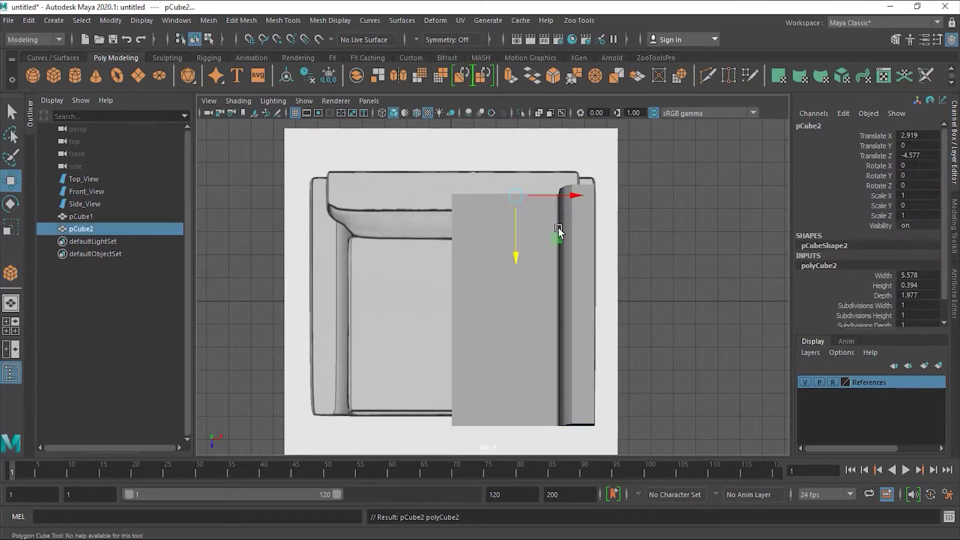
key(Delete)
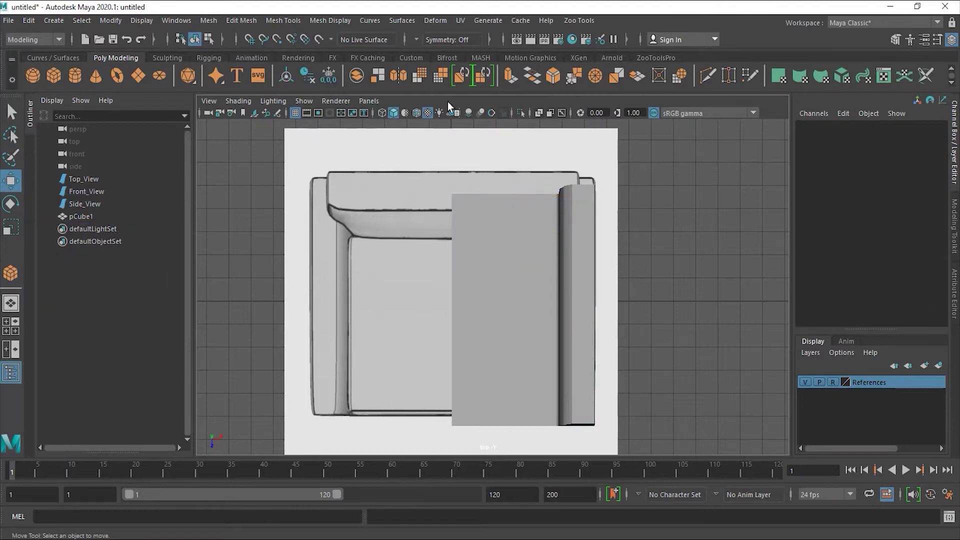
- Turn on X-Ray shading in the top view so the sofa reference shows through the model
click(213, 101)
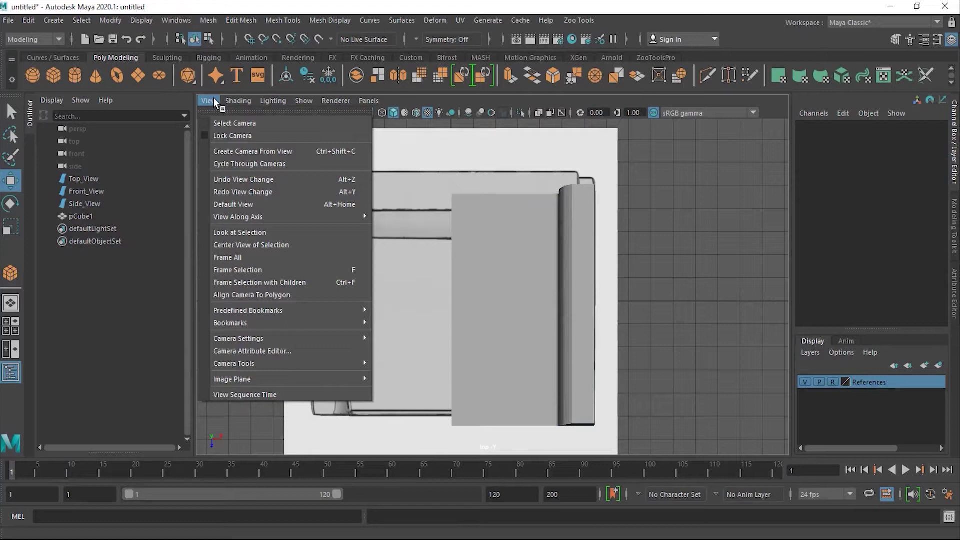
click(214, 98)
click(238, 101)
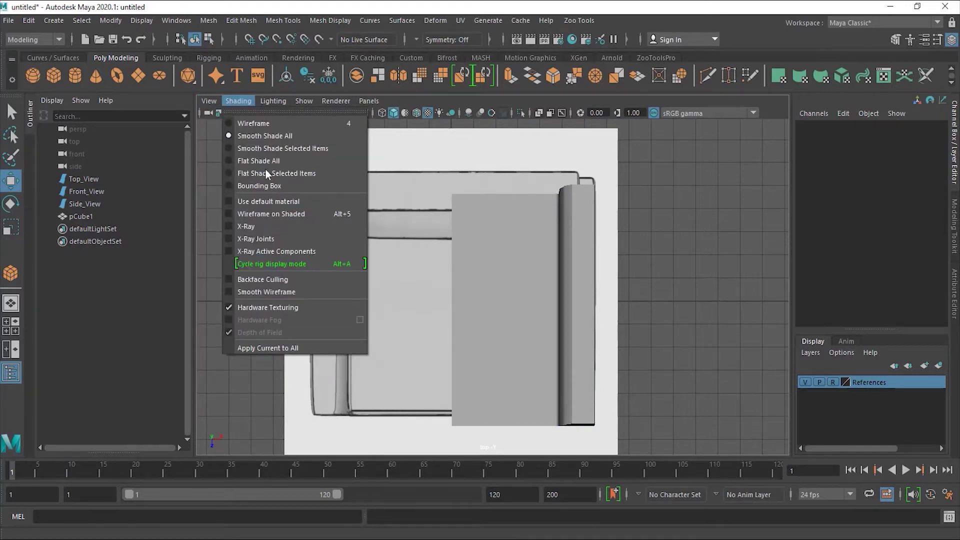
click(262, 224)
alt+right_drag(553, 187, 580, 199)
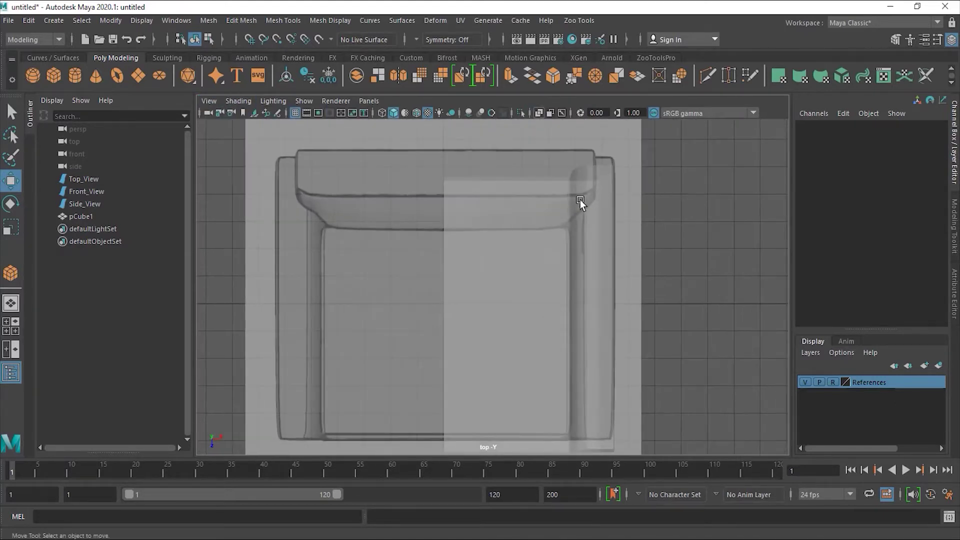
alt+middle_drag(578, 200, 538, 250)
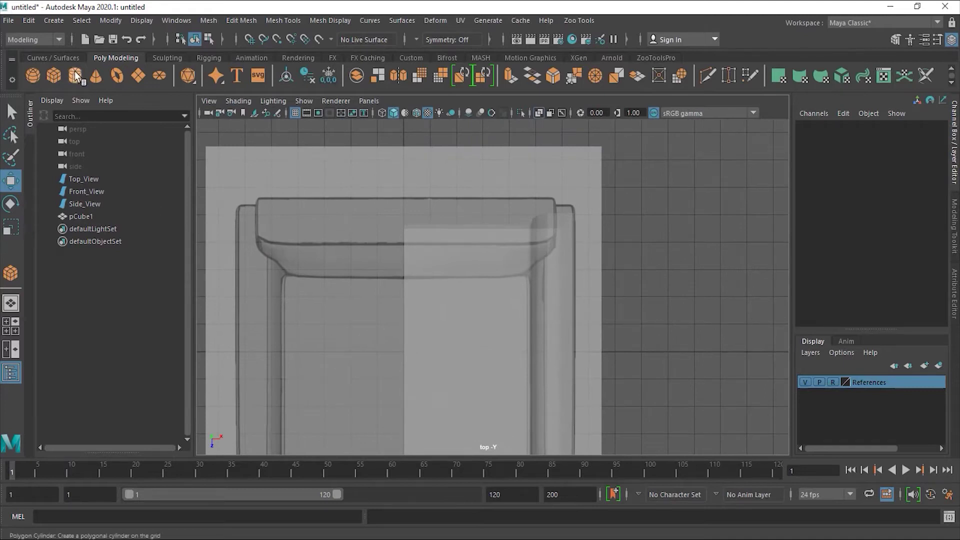
- Draw a polygon cube over half of the backrest in the top view, about 5.7 wide, 1.5 deep and 0.43 high
click(55, 76)
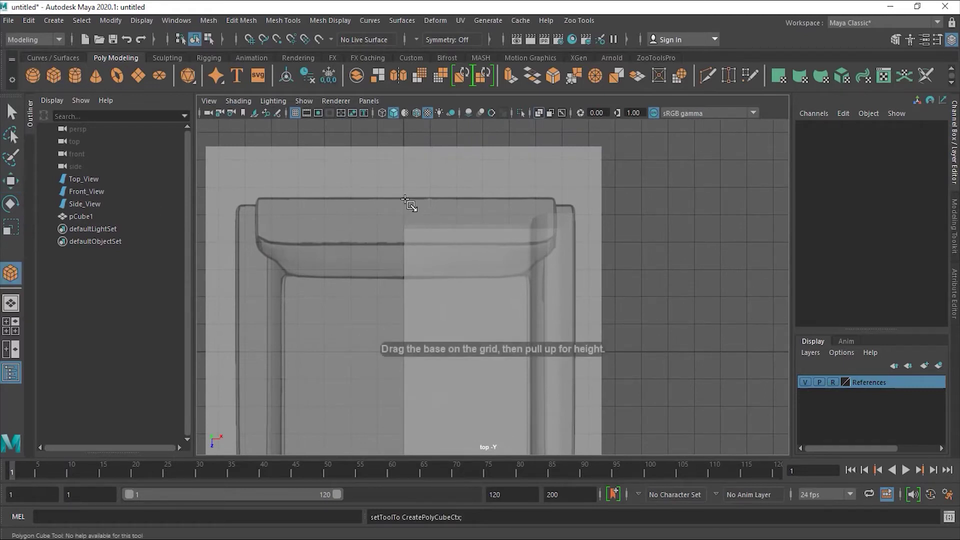
drag(405, 198, 558, 243)
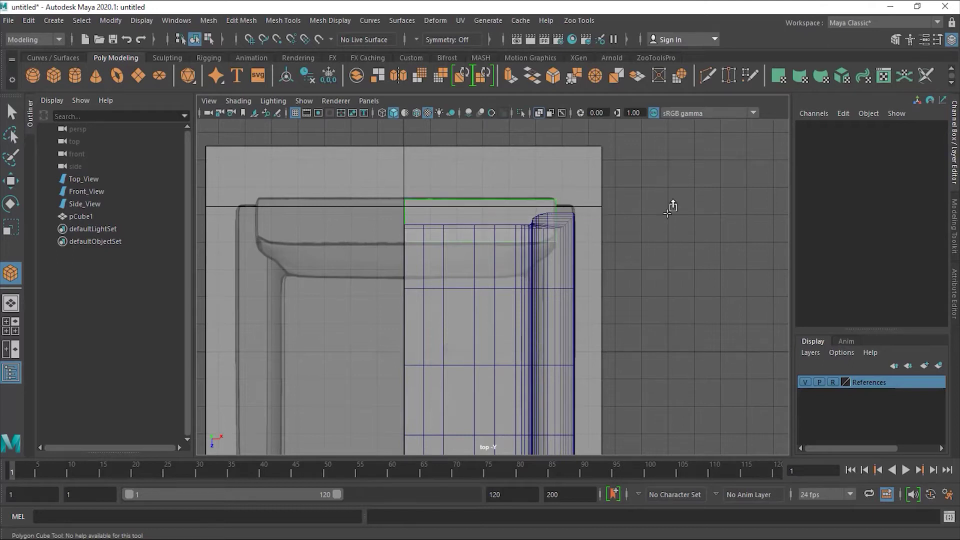
key(w)
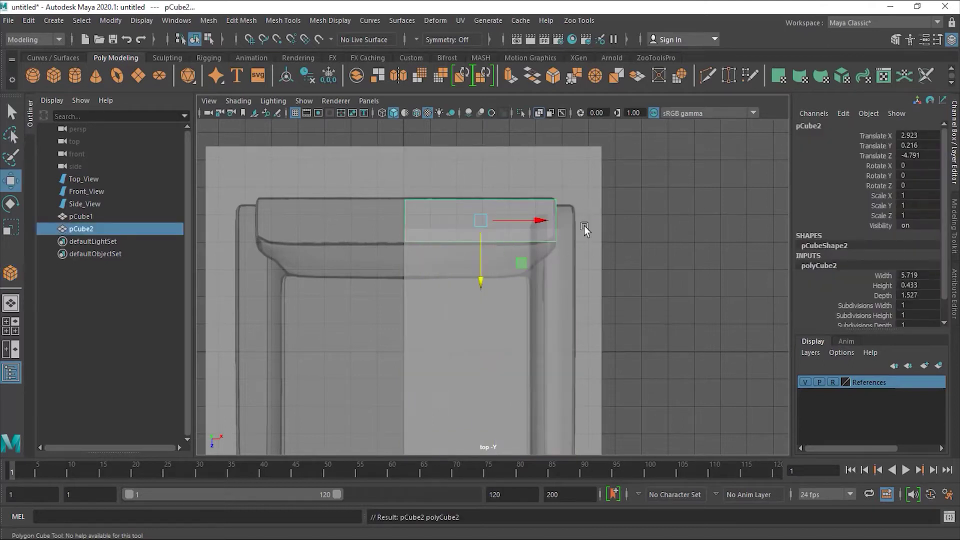
- Return to the perspective view and turn off X-Ray shading
click(367, 102)
mouse_move(376, 113)
click(517, 111)
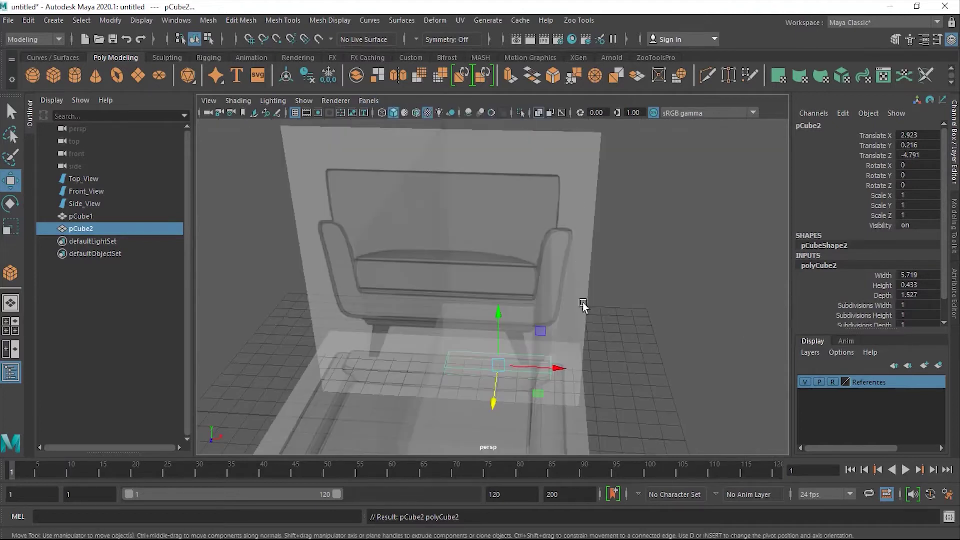
mouse_move(607, 337)
alt+mouse_down()
mouse_move(563, 320)
mouse_move(590, 328)
mouse_move(577, 331)
alt+mouse_up()
click(238, 101)
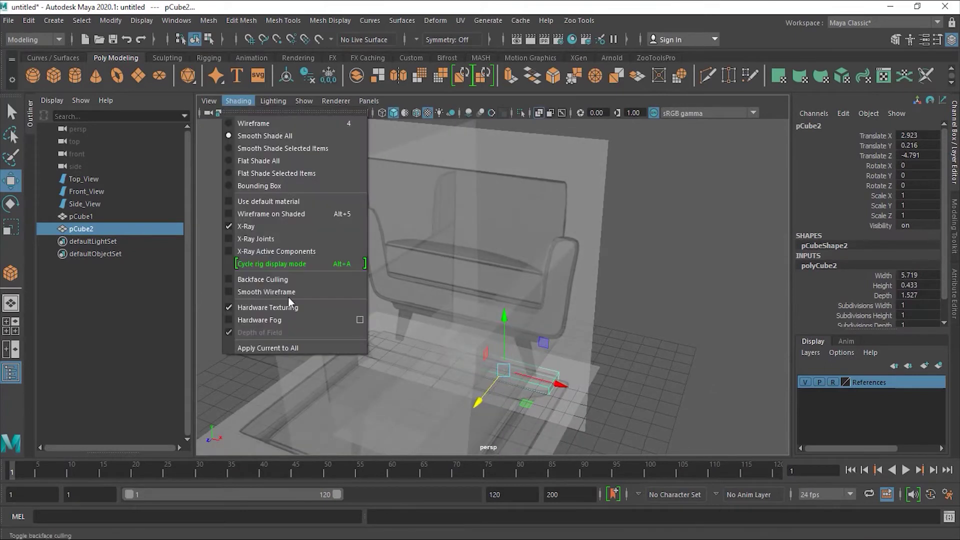
click(262, 226)
- Raise the new cube to about 7.1 on Y and increase its height to cover the sofa's backrest area
alt+drag(510, 333, 511, 194)
alt+drag(449, 246, 498, 278)
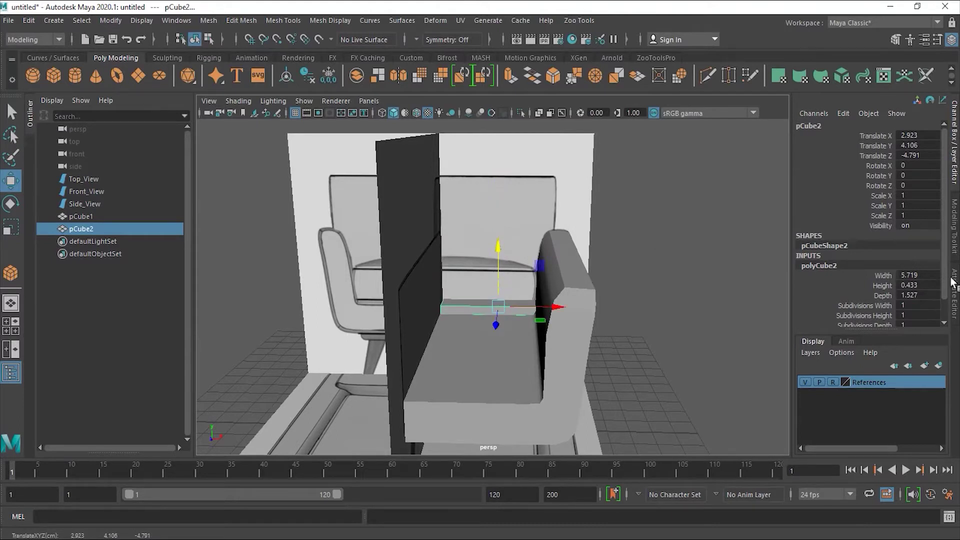
click(955, 304)
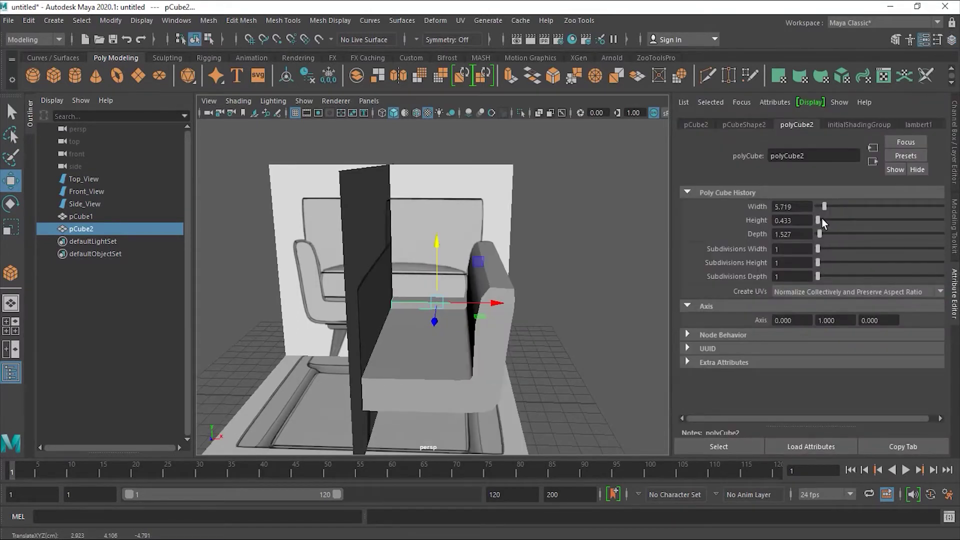
drag(818, 220, 833, 222)
mouse_move(556, 230)
alt+mouse_down()
mouse_move(419, 233)
mouse_move(427, 210)
mouse_move(531, 208)
mouse_move(522, 218)
mouse_move(541, 220)
alt+mouse_up()
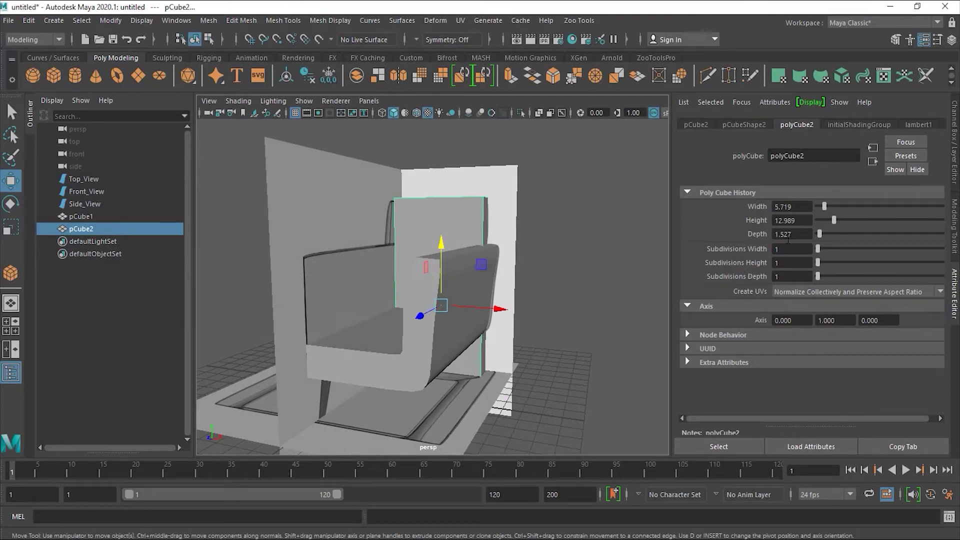
drag(831, 219, 825, 222)
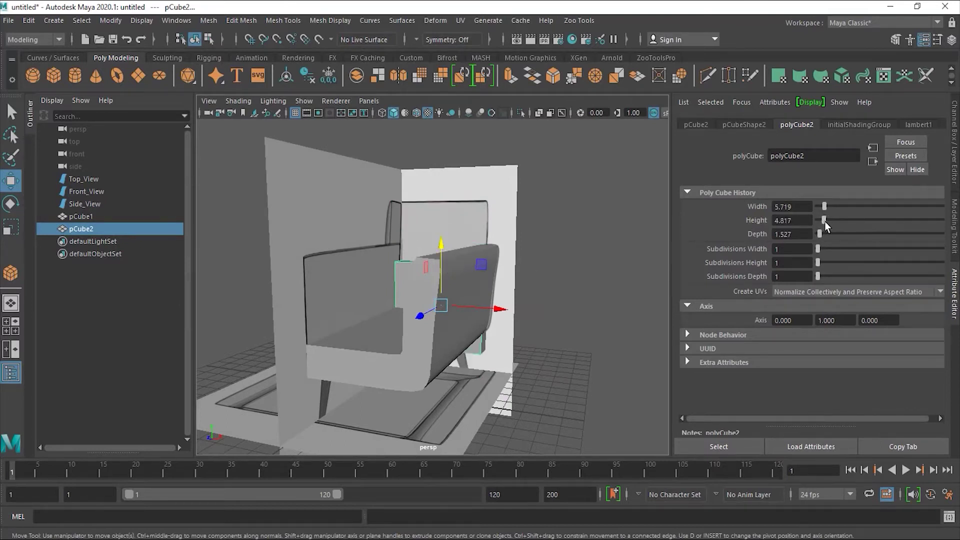
alt+drag(495, 270, 527, 274)
drag(439, 272, 445, 224)
- Set the backrest cube's height to 6.5
drag(810, 221, 719, 221)
key(BackSpace)
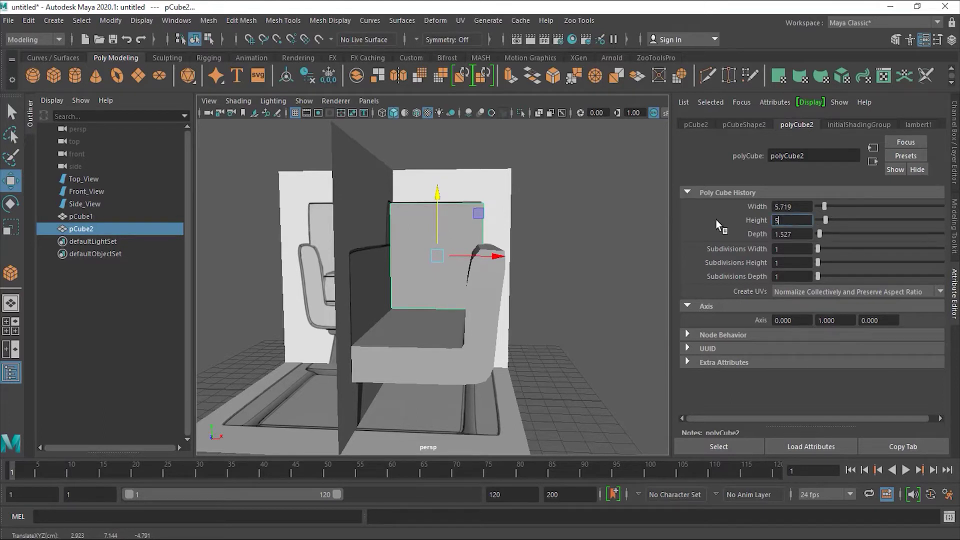
text(6)
key(Return)
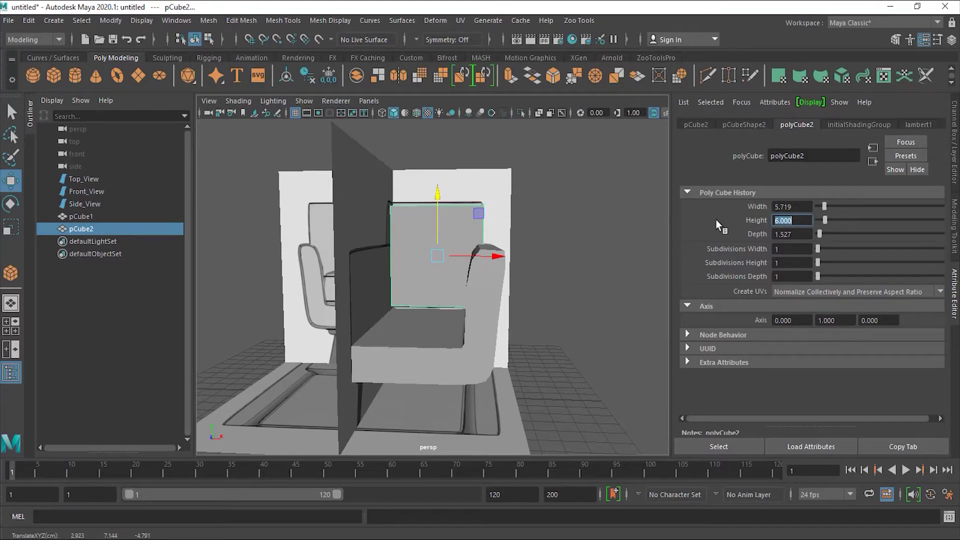
text(6.5)
key(Return)
- Switch to the orthographic side view and turn on X-Ray shading
alt+drag(462, 267, 362, 266)
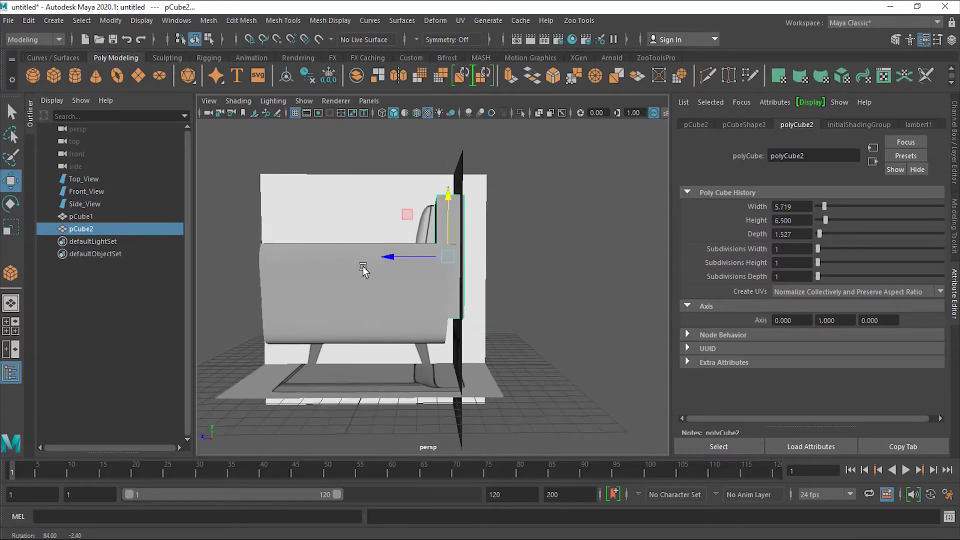
scroll(440, 254, up, 3)
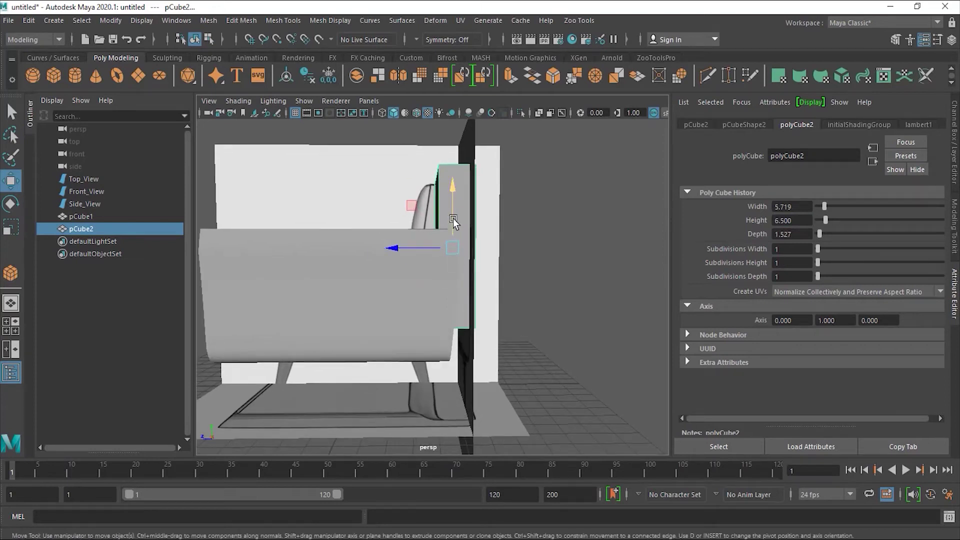
alt+drag(440, 249, 446, 271)
click(372, 102)
mouse_move(383, 117)
mouse_move(383, 139)
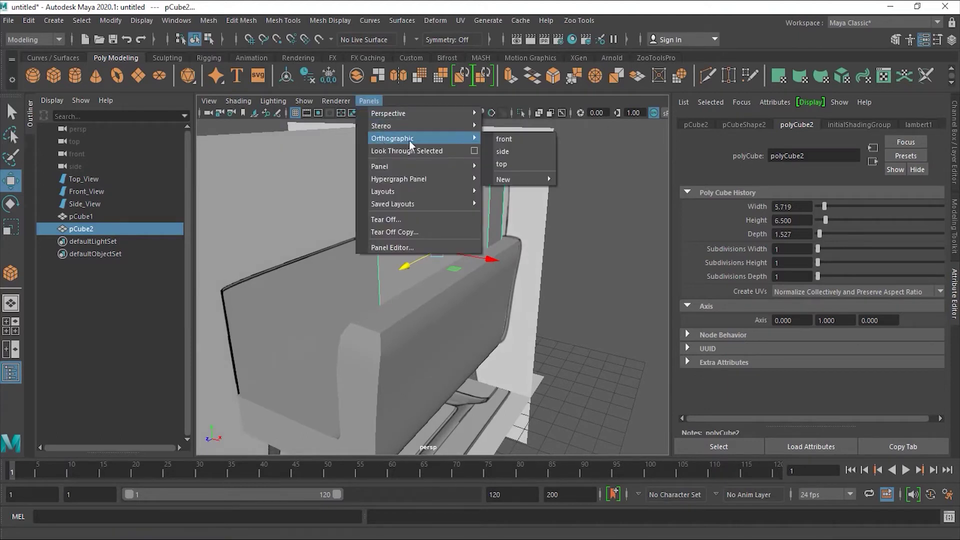
click(523, 161)
alt+right_drag(518, 210, 417, 204)
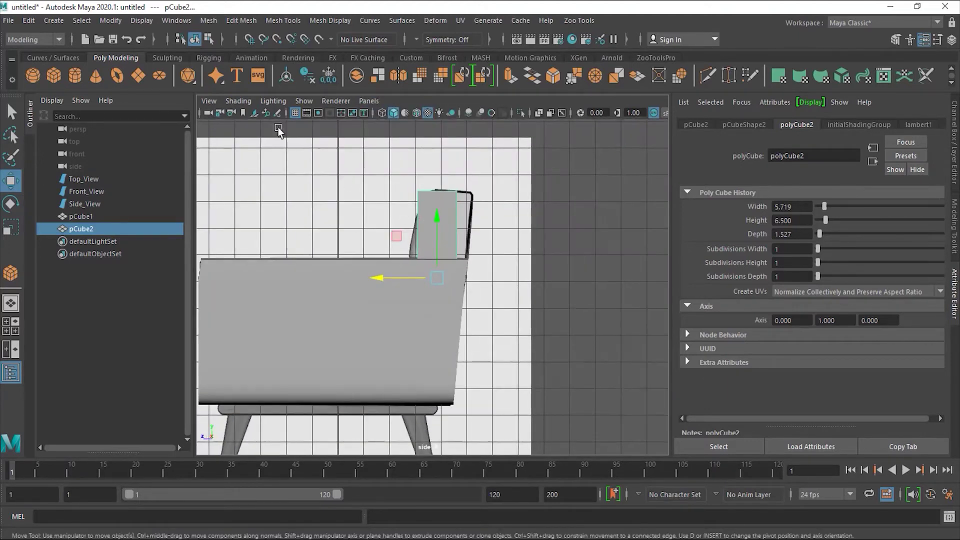
click(238, 102)
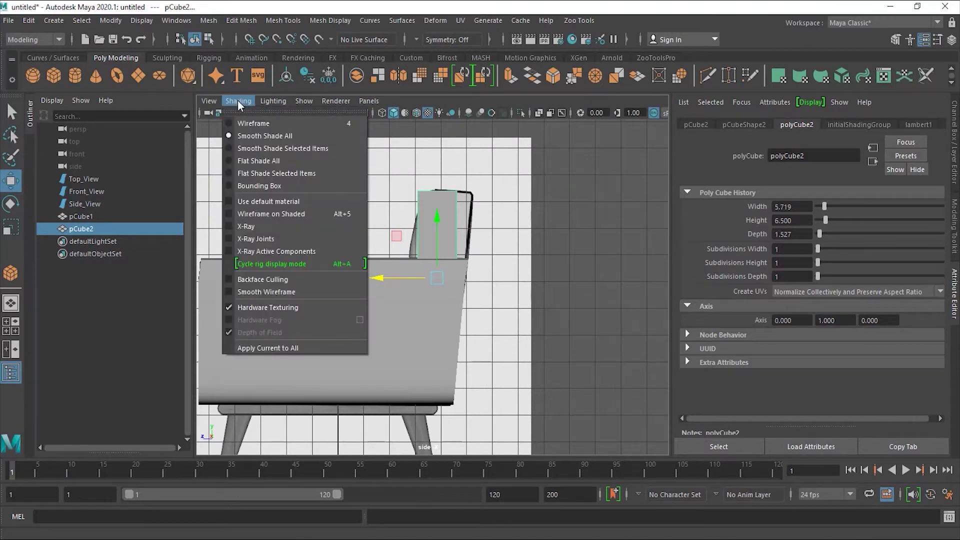
click(255, 225)
alt+right_drag(459, 220, 507, 220)
- Shift the backrest cube's top vertices backward and its bottom vertices slightly forward to match the slanted backrest in the side reference
right_click(444, 210)
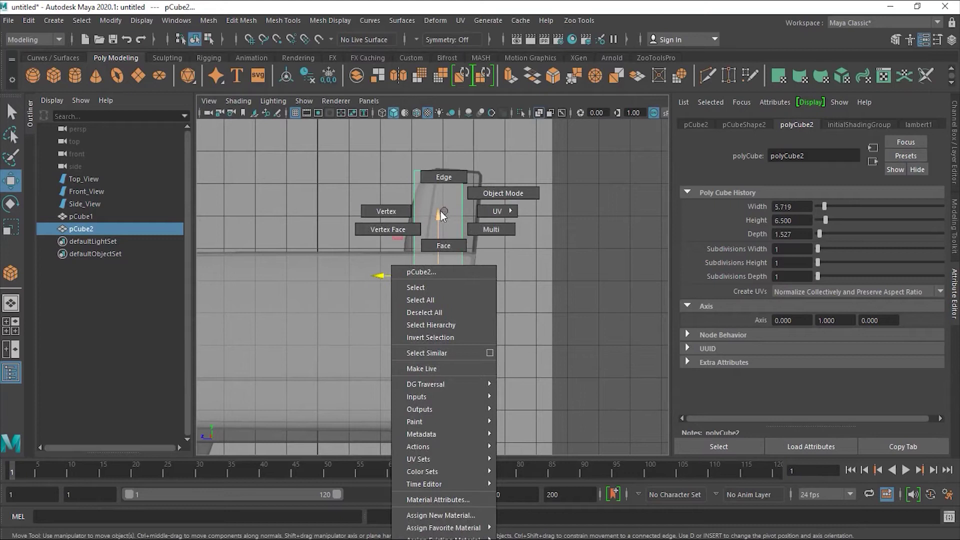
click(384, 208)
drag(391, 152, 489, 189)
drag(382, 172, 402, 173)
drag(506, 359, 389, 384)
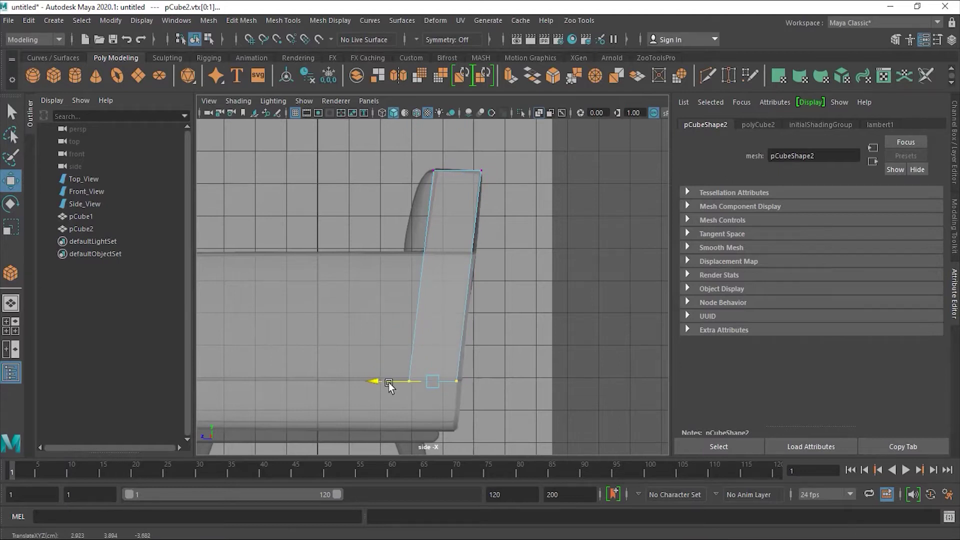
drag(389, 385, 390, 385)
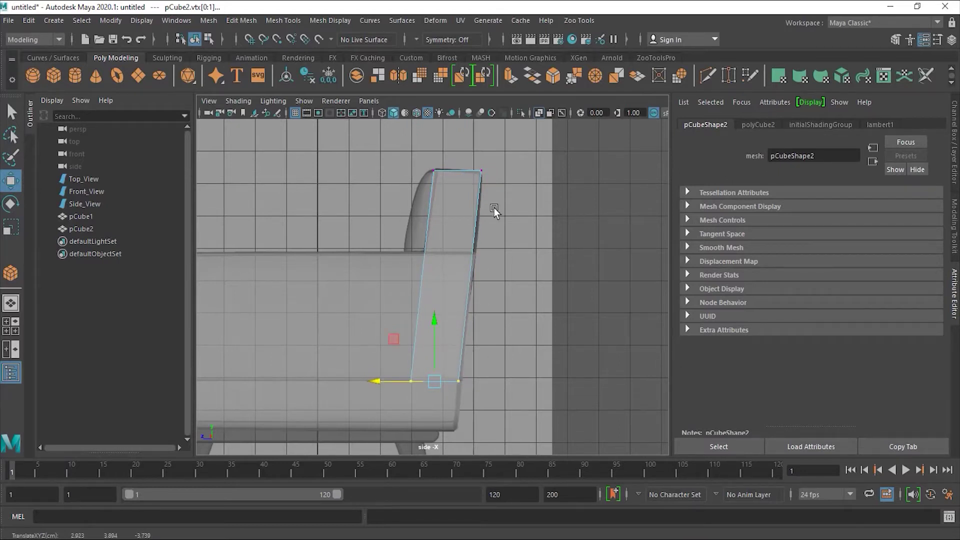
- Switch to the orthographic front view with the whole backrest block in sight
click(369, 100)
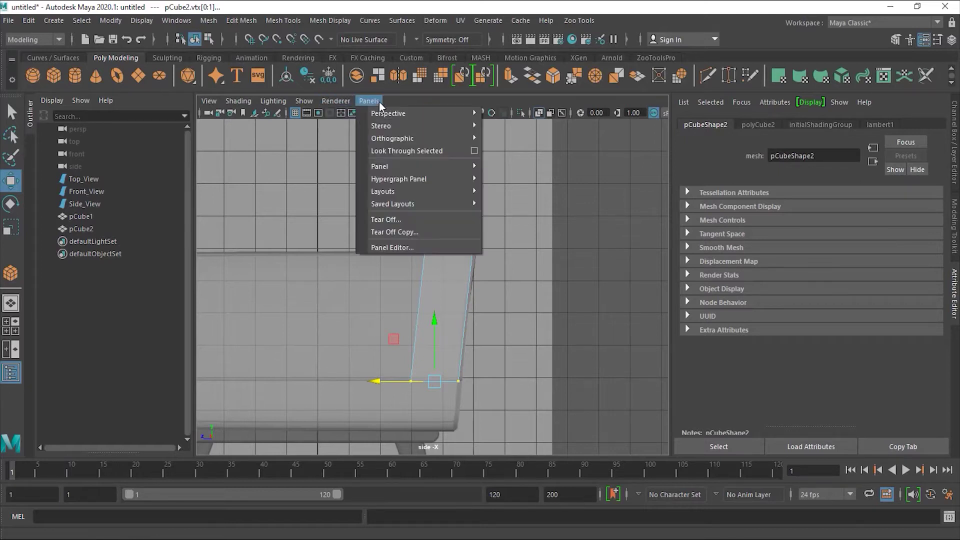
mouse_move(388, 142)
click(532, 140)
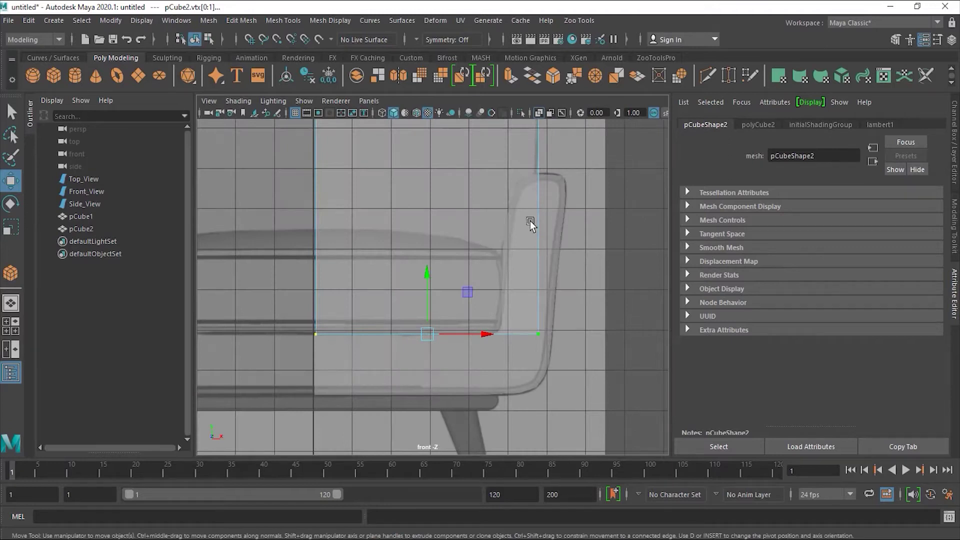
scroll(388, 223, down, 4)
scroll(429, 229, up, 2)
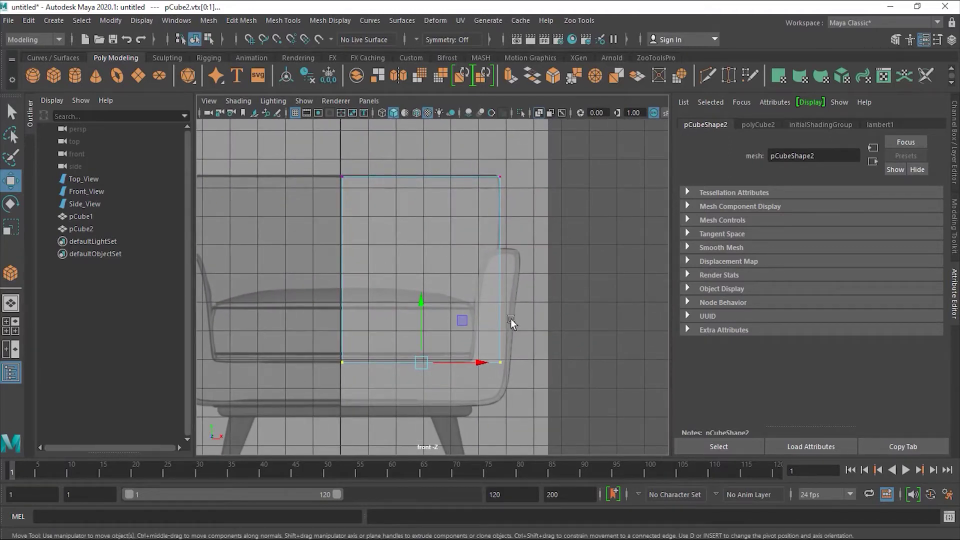
- Move the backrest's lower outer vertices slightly inward, and return to the perspective view with X-Ray shading off
drag(484, 376, 533, 364)
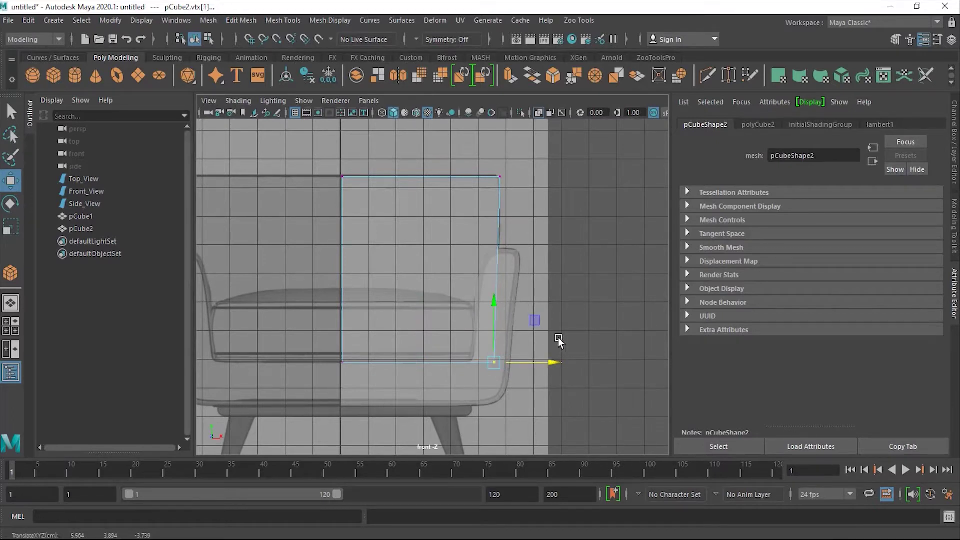
click(368, 100)
mouse_move(378, 119)
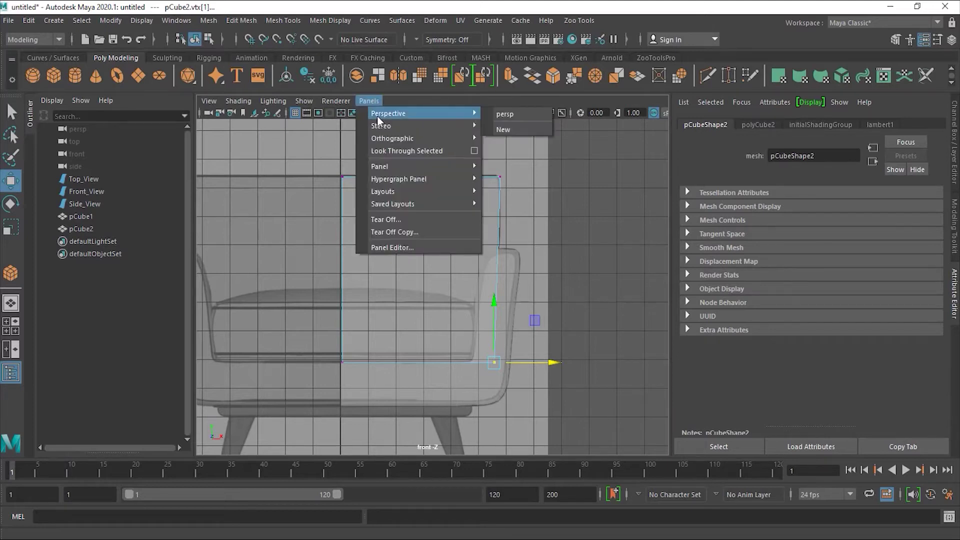
click(505, 114)
click(237, 101)
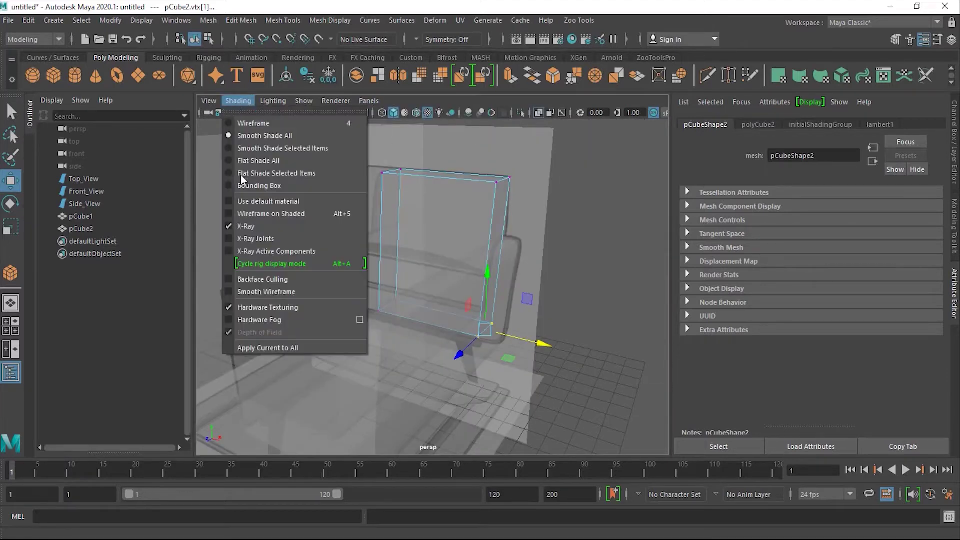
click(246, 226)
mouse_move(488, 253)
alt+mouse_down()
mouse_move(413, 278)
mouse_move(420, 268)
mouse_move(388, 259)
alt+mouse_up()
alt+right_drag(388, 260, 441, 245)
alt+drag(442, 245, 465, 266)
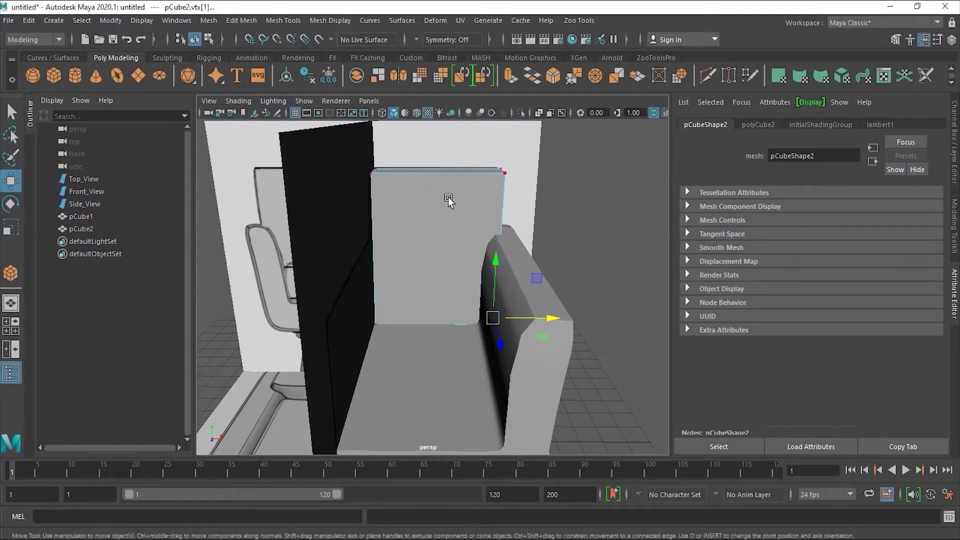
alt+drag(447, 231, 422, 236)
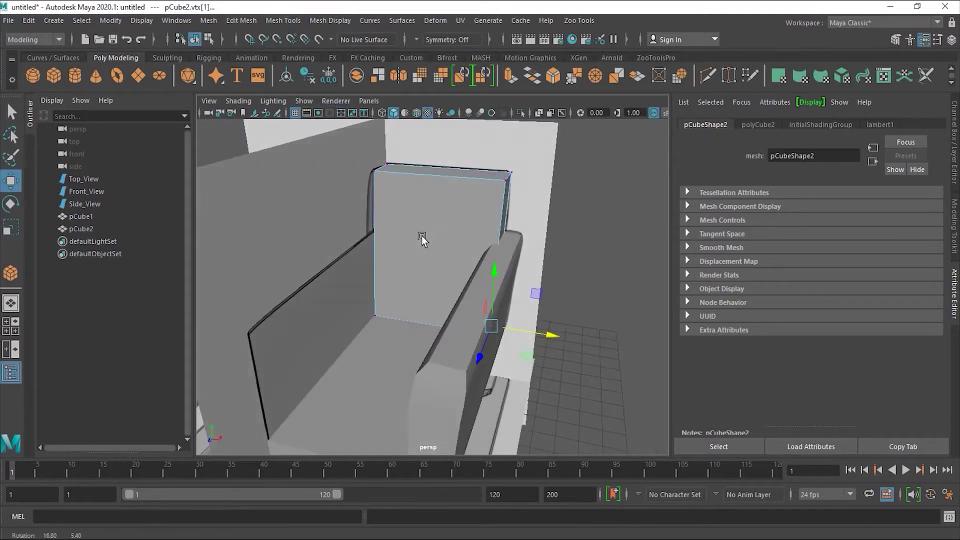
- Insert two horizontal edge loops across the backrest, one at the armrest's top height and one about midway between it and the seat
click(240, 20)
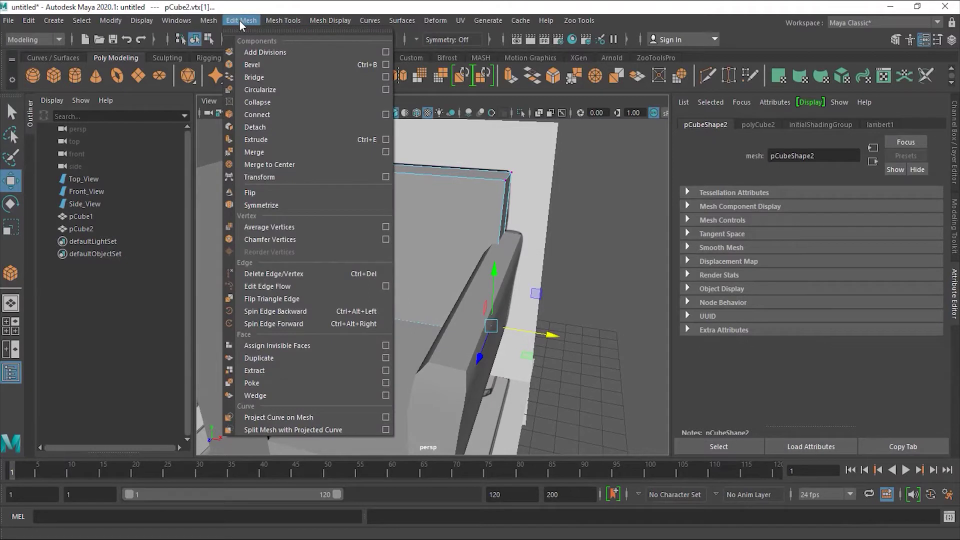
mouse_move(279, 20)
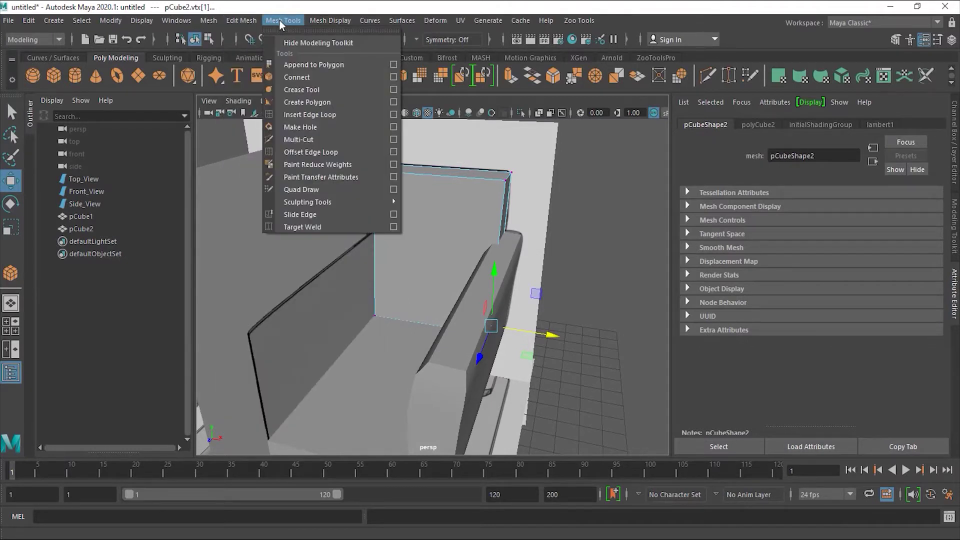
click(354, 114)
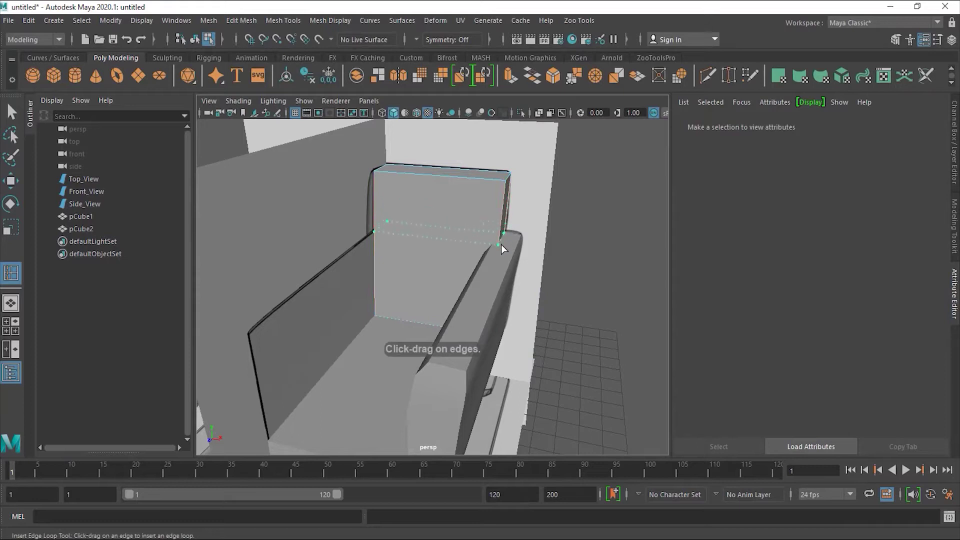
click(502, 244)
alt+drag(458, 263, 390, 269)
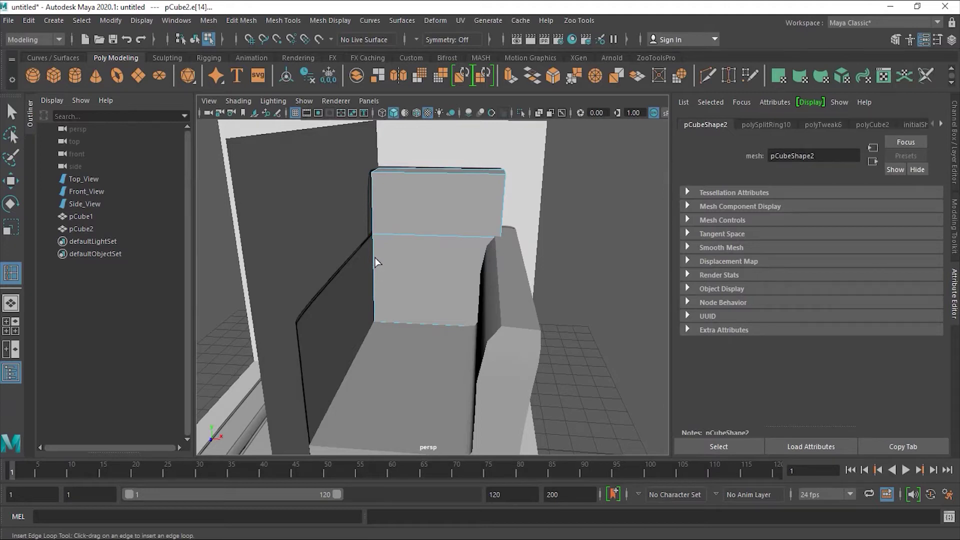
drag(375, 262, 375, 276)
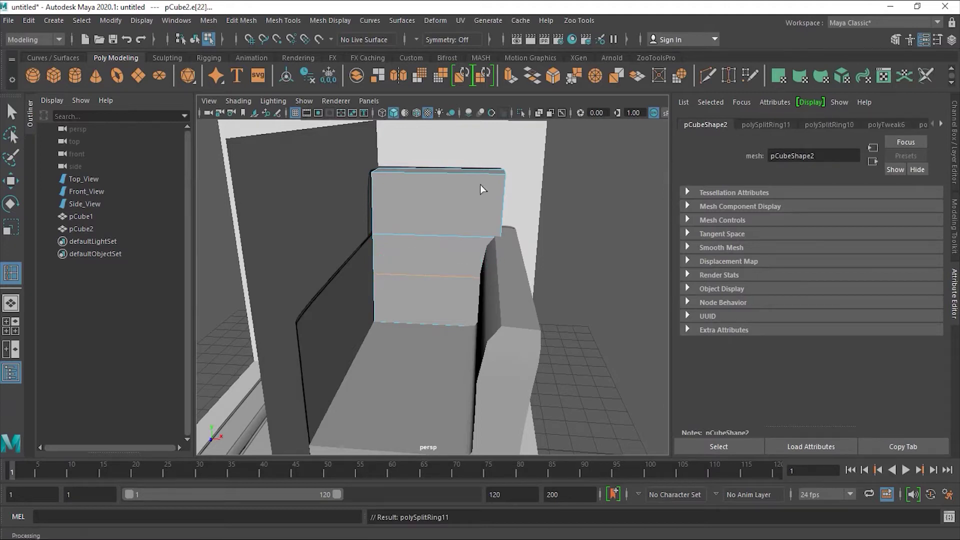
- Move the outer vertices of the backrest's armrest-height edge loop inward toward the armrest's inner side
click(11, 181)
right_drag(451, 214, 409, 214)
drag(553, 226, 478, 252)
drag(557, 235, 554, 235)
drag(547, 242, 551, 242)
alt+drag(559, 283, 573, 290)
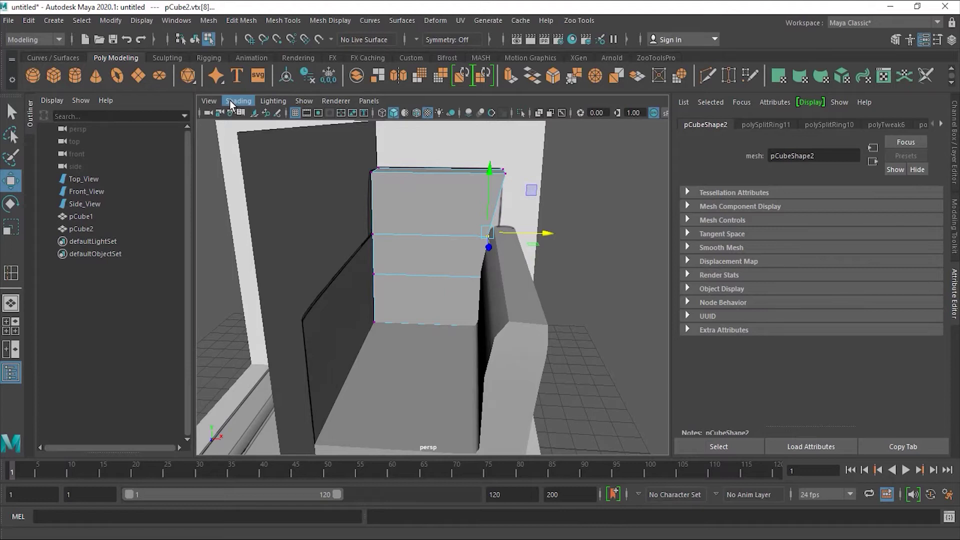
- Switch to the orthographic front view and turn on X-Ray shading to compare the backrest with the reference
click(369, 101)
mouse_move(413, 140)
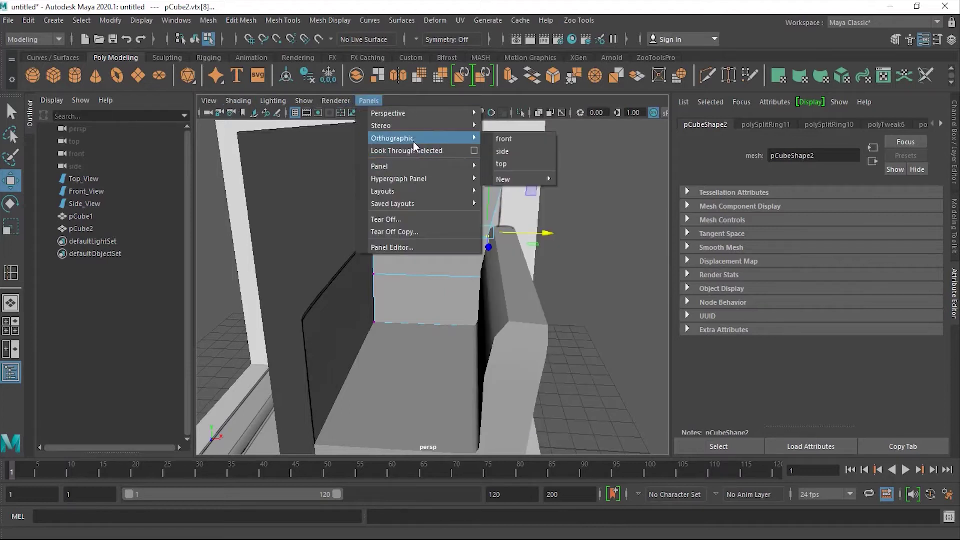
click(523, 139)
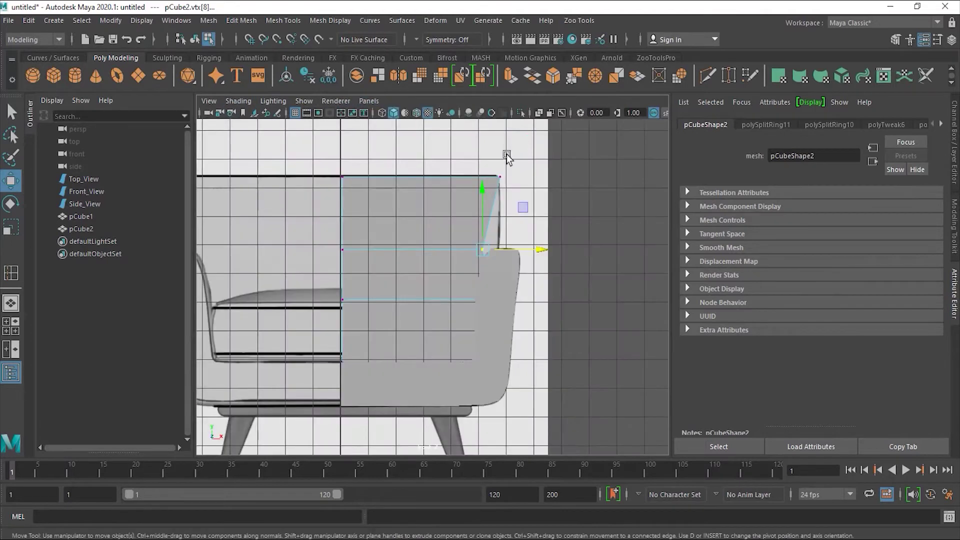
scroll(545, 170, up, 3)
click(237, 101)
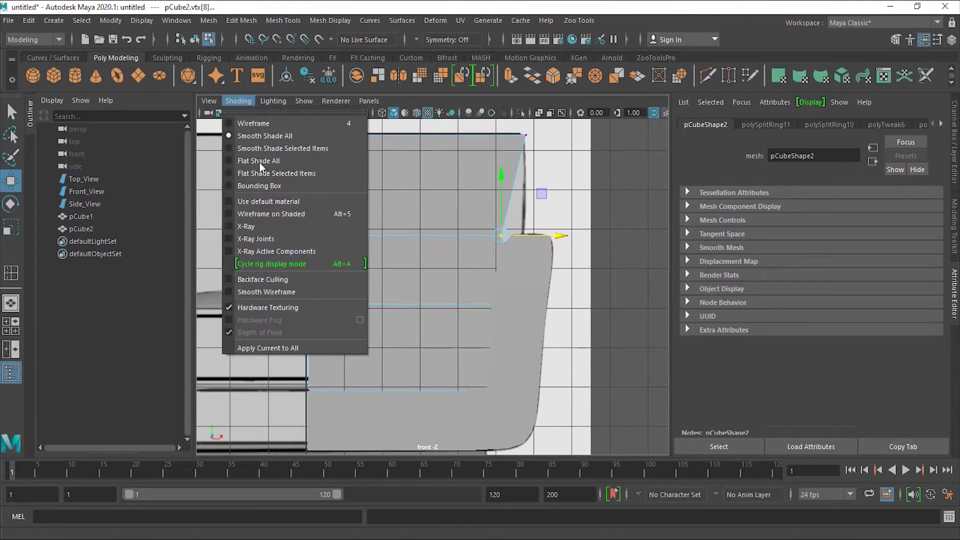
click(267, 223)
- Align the outer vertices of the backrest's two edge loops and bottom edge with the armrest's inner contour in the front reference
mouse_move(525, 310)
mouse_down()
mouse_move(515, 319)
mouse_move(551, 305)
mouse_move(535, 307)
mouse_up()
mouse_move(525, 384)
mouse_down()
mouse_move(509, 399)
mouse_move(528, 394)
mouse_up()
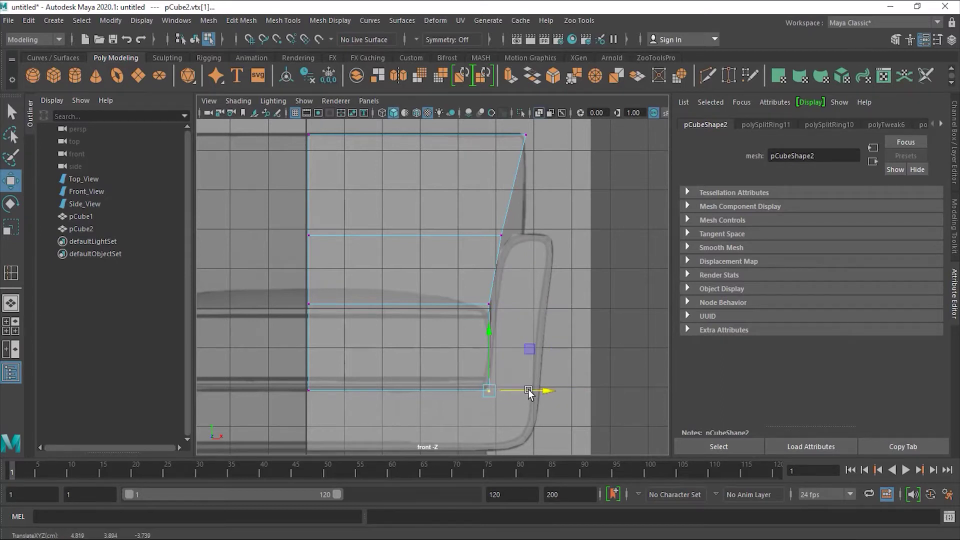
drag(490, 231, 536, 236)
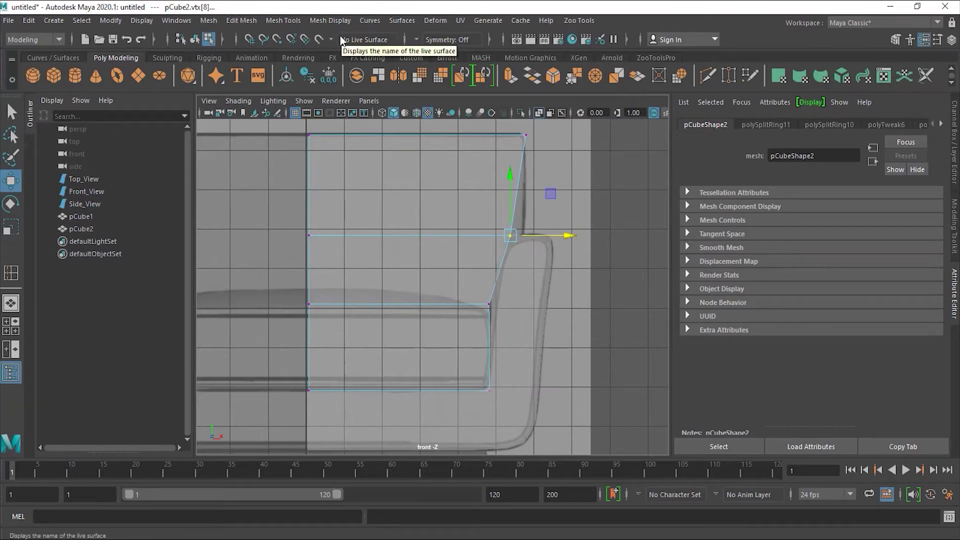
- Insert two more horizontal edge loops across the backrest, one above and one below the armrest-height loop
click(237, 20)
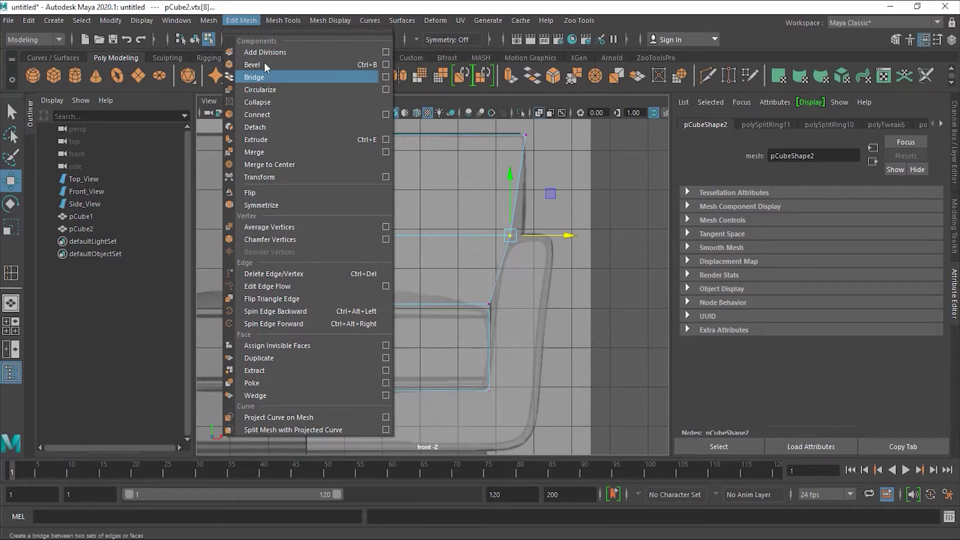
mouse_move(276, 20)
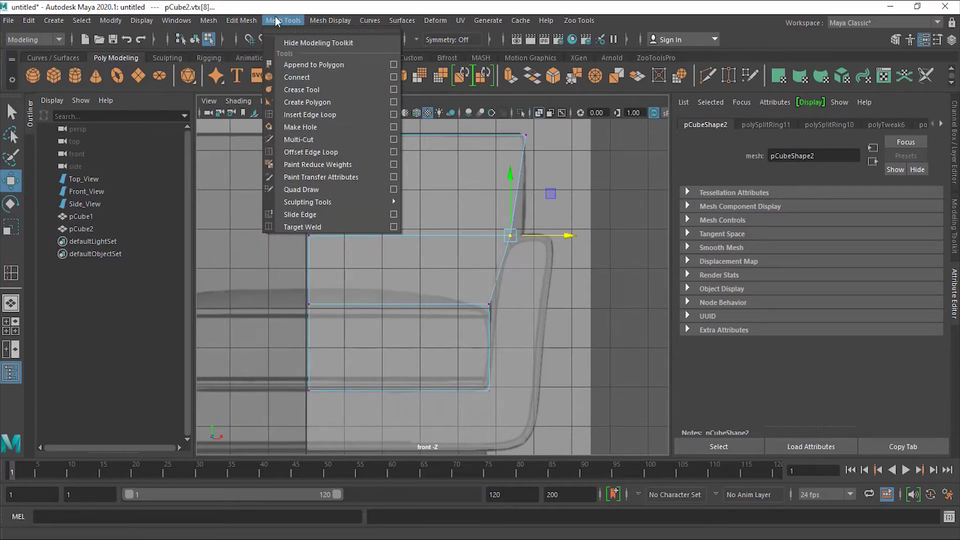
click(318, 114)
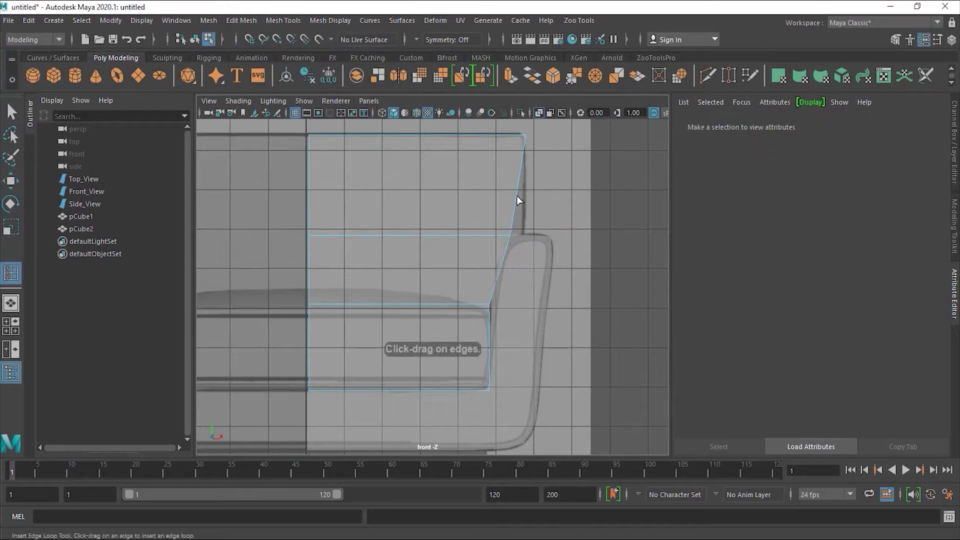
drag(517, 194, 516, 193)
drag(497, 275, 500, 272)
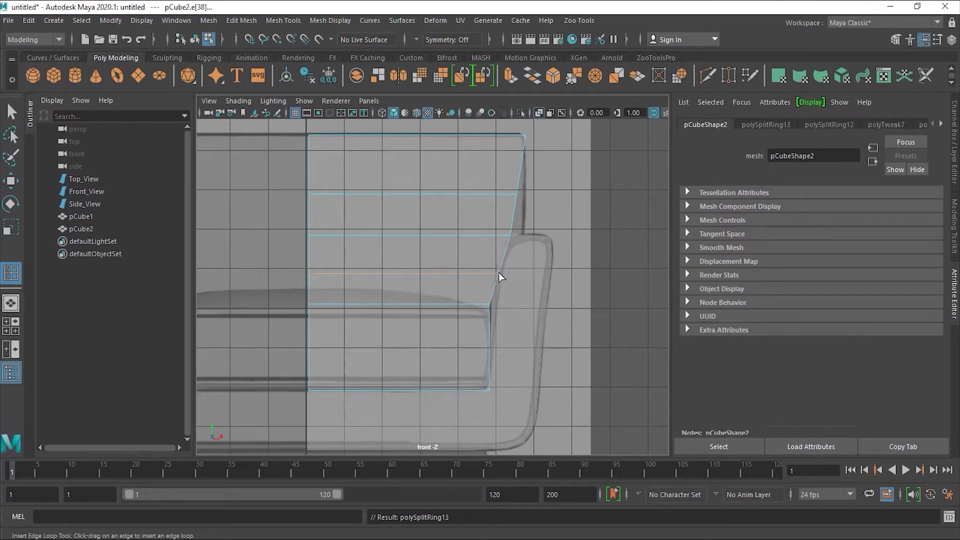
- Move the lower new loop's outer vertices inward along the armrest curve and the upper one's outward to the backrest's side edge
right_drag(499, 272, 458, 220)
click(500, 204)
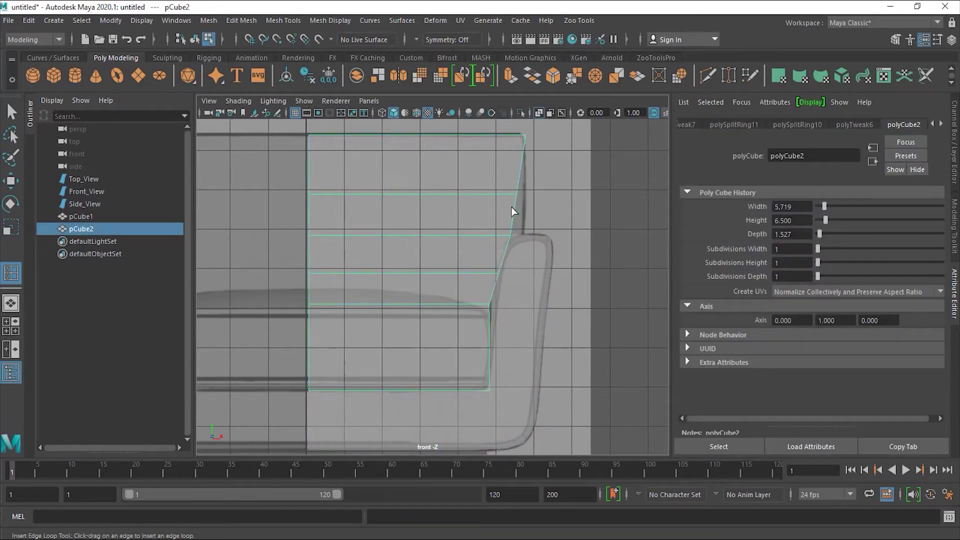
right_drag(513, 205, 456, 209)
click(503, 200)
click(10, 181)
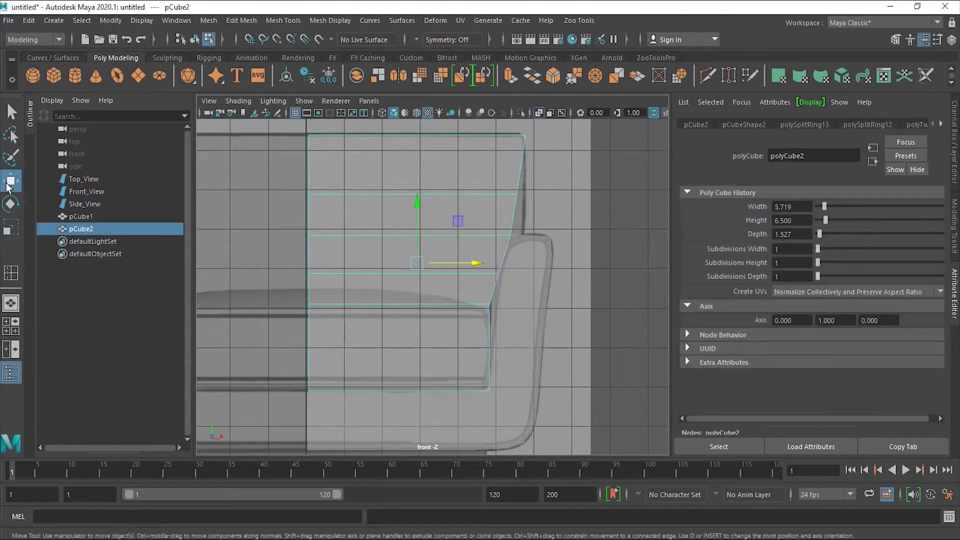
right_drag(514, 201, 456, 200)
drag(503, 205, 563, 199)
drag(467, 300, 502, 318)
drag(583, 276, 479, 270)
drag(544, 274, 539, 273)
click(524, 193)
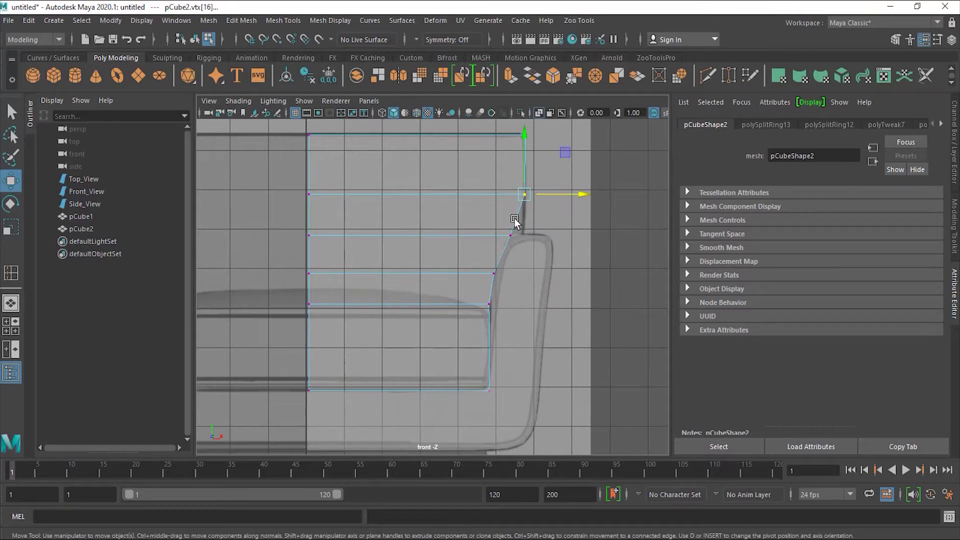
- Insert a horizontal edge loop midway between the armrest-height loop and the one above, and move its outer vertices out to the backrest's side edge
click(272, 20)
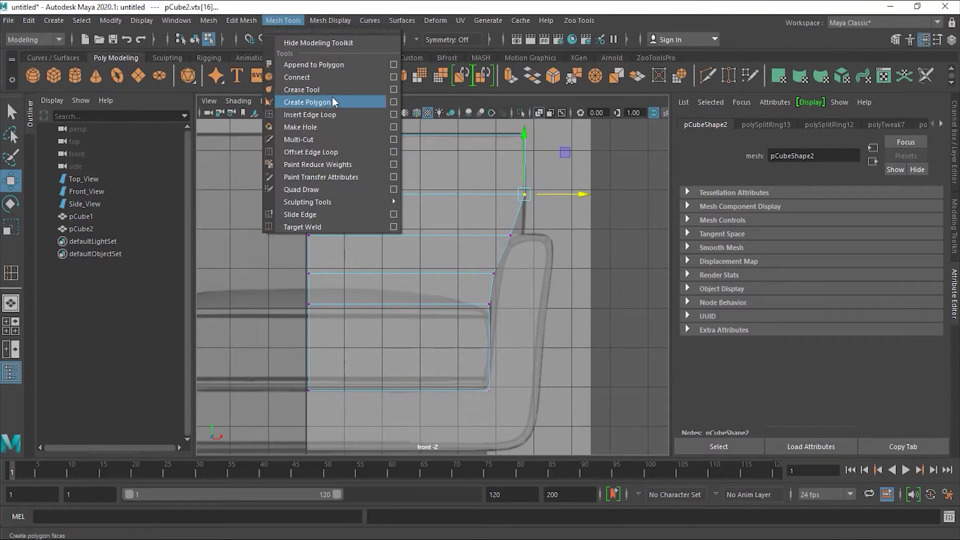
click(325, 115)
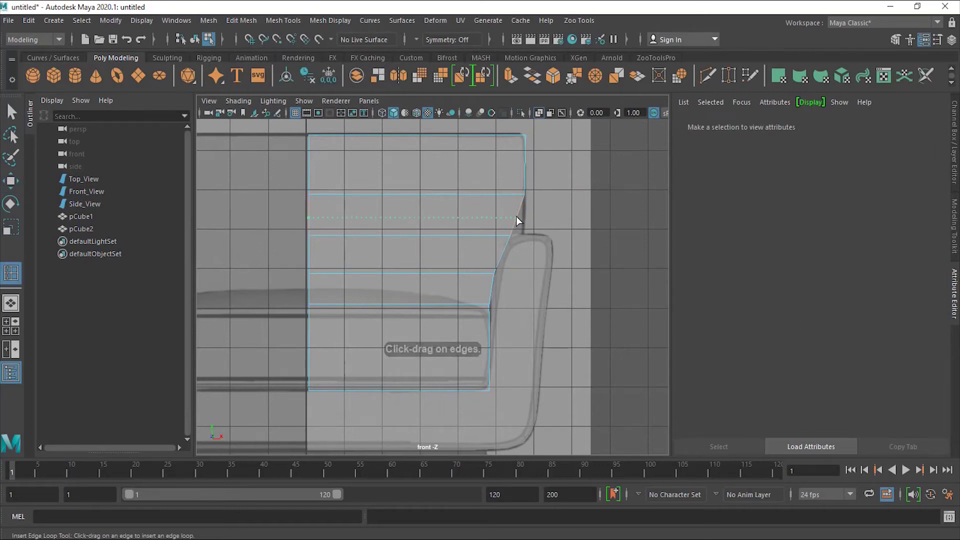
click(516, 219)
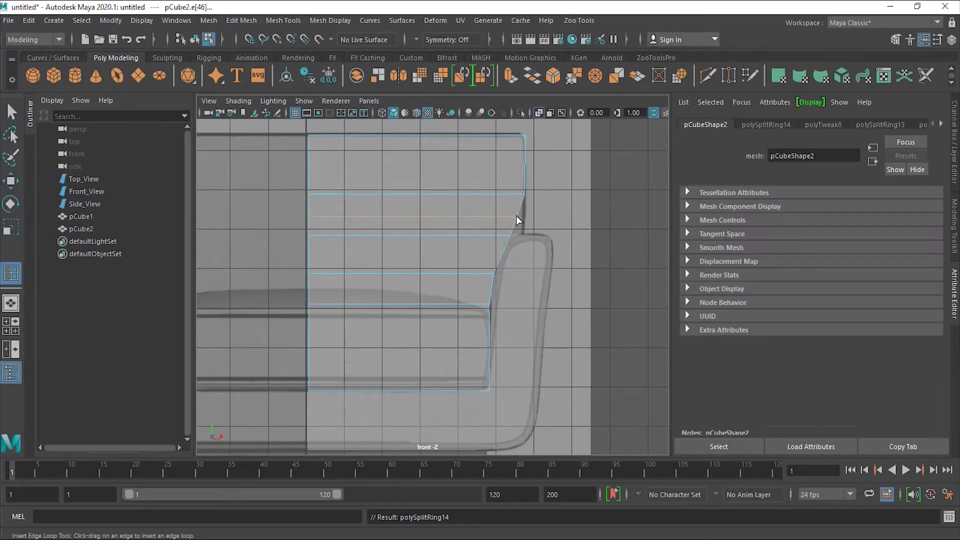
key(w)
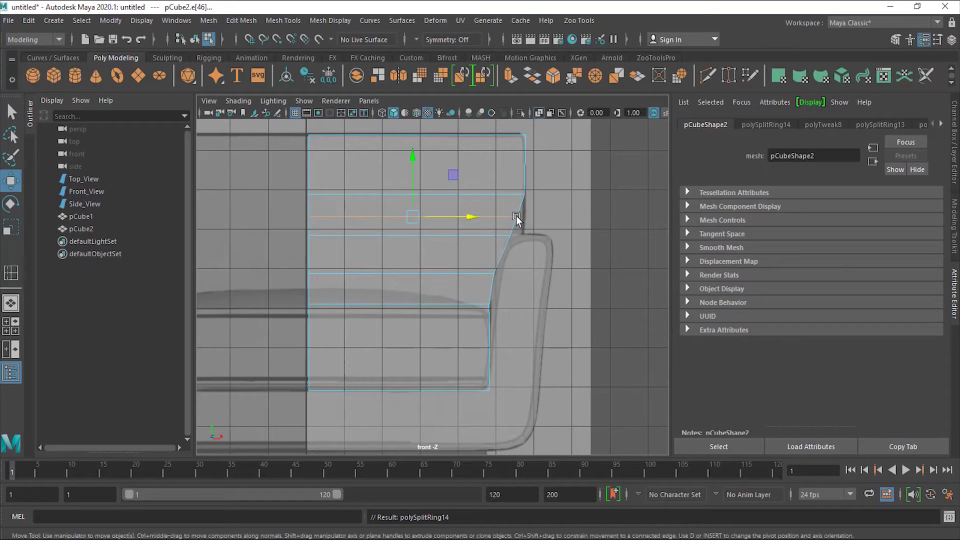
right_click(516, 216)
right_drag(509, 206, 475, 218)
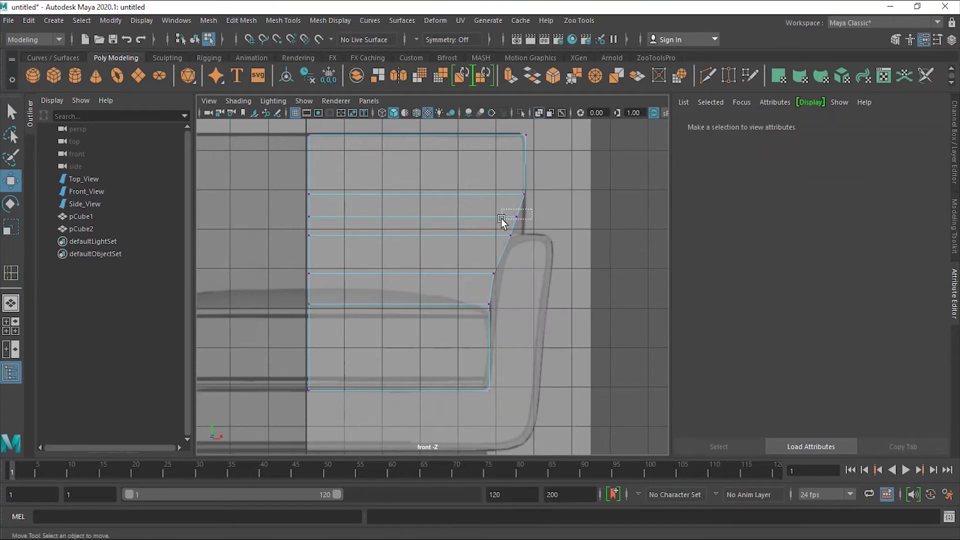
click(516, 217)
mouse_move(560, 205)
mouse_down()
mouse_move(507, 225)
mouse_move(548, 217)
mouse_up()
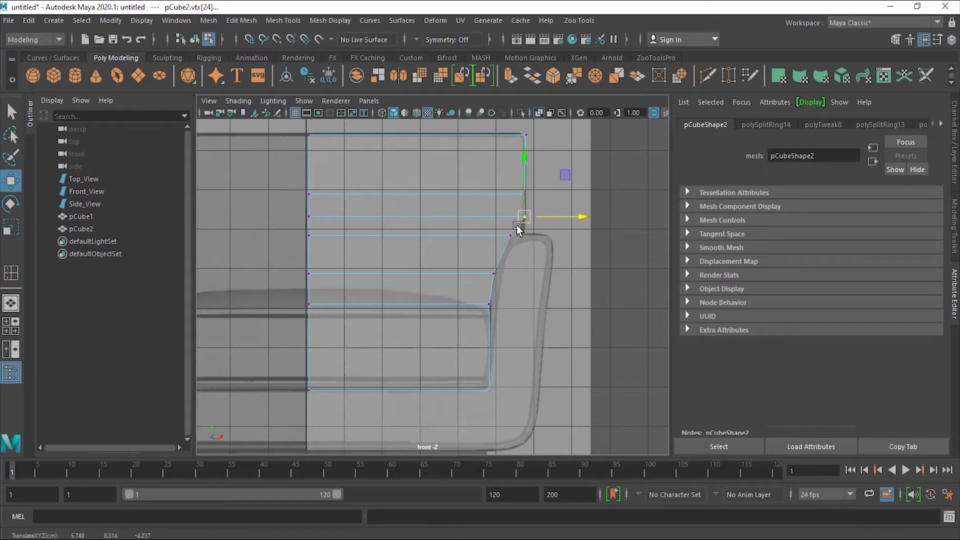
- Insert another horizontal edge loop just above the armrest-height loop and move its outer vertices outward in line with the backrest's side
click(282, 20)
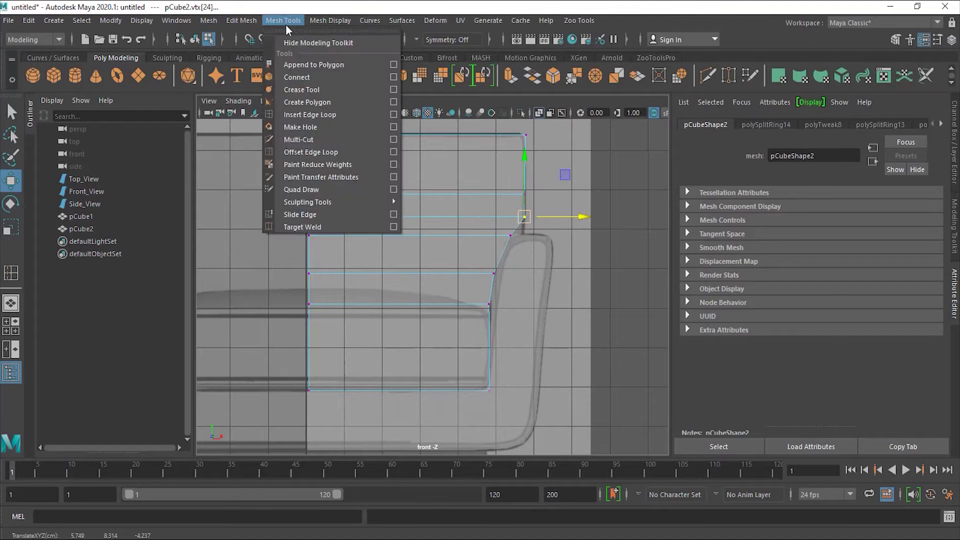
click(325, 114)
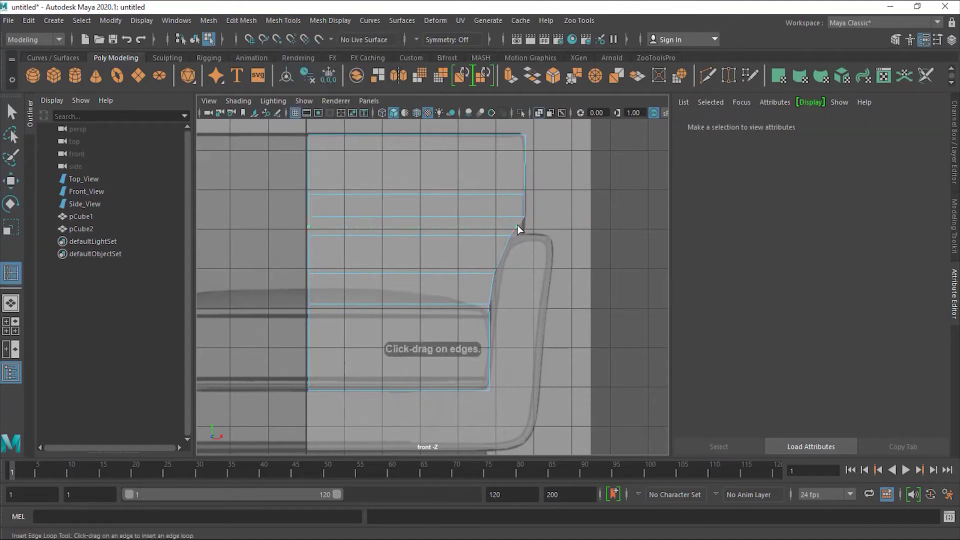
click(517, 225)
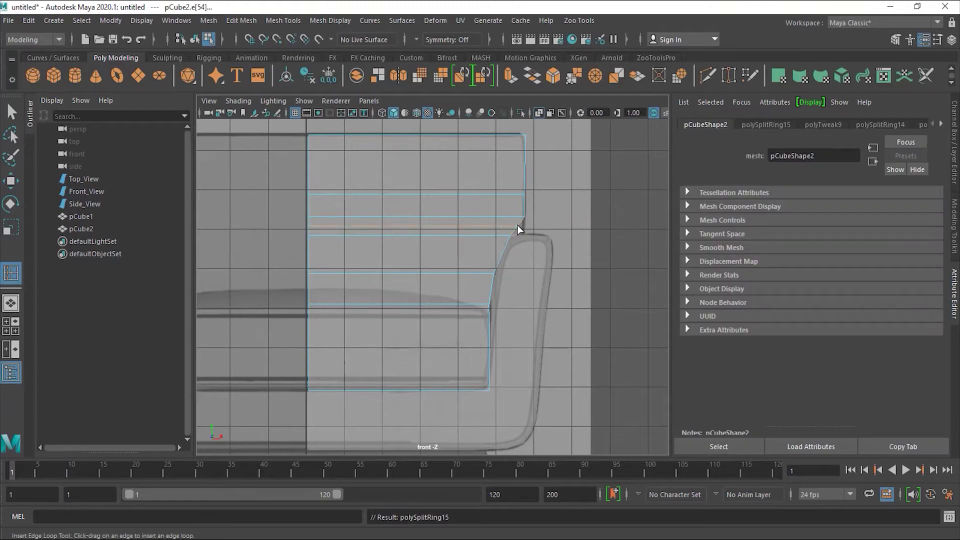
key(w)
right_drag(517, 225, 473, 219)
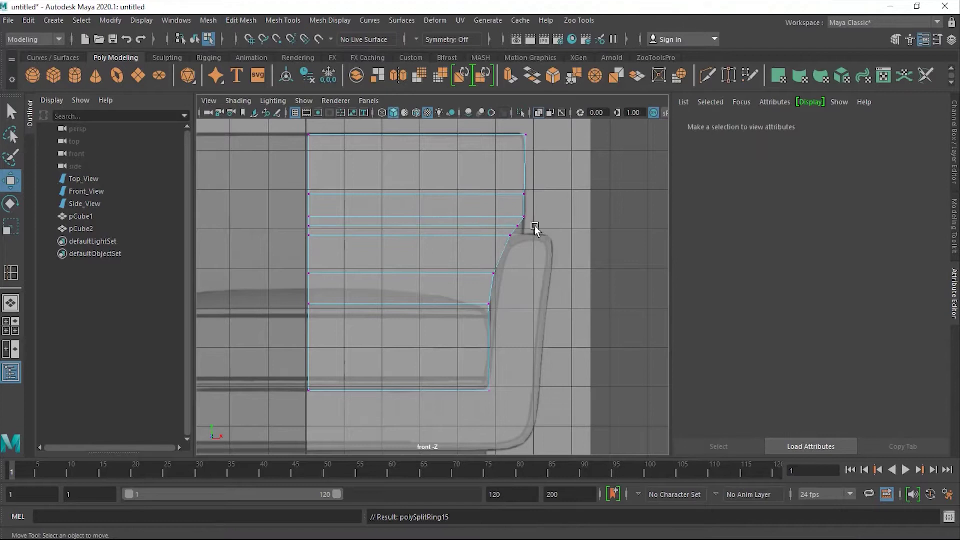
click(520, 226)
drag(544, 230, 545, 229)
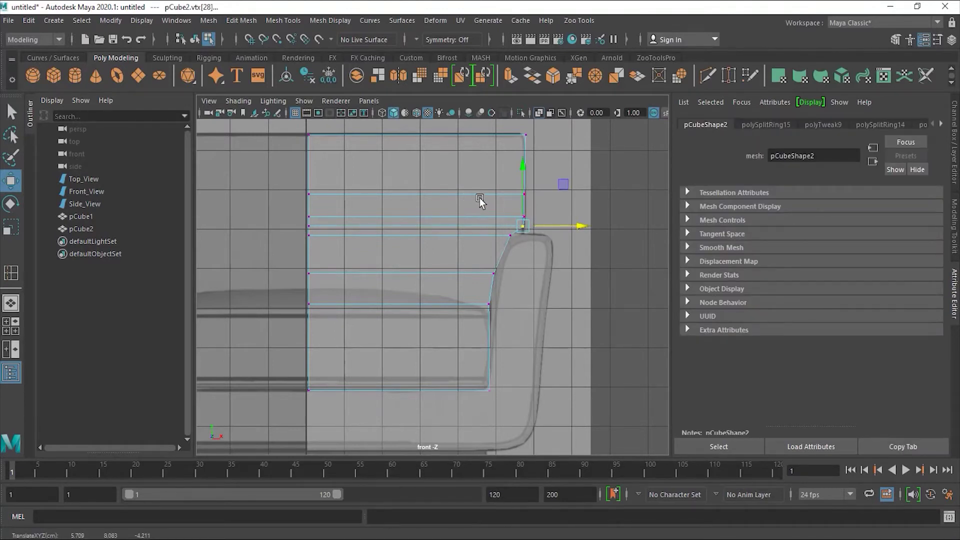
- Adjust the newest loop's outer vertices sideways and lower them onto the armrest's top edge in the front reference
alt+right_drag(466, 200, 670, 192)
alt+middle_drag(569, 225, 487, 317)
alt+right_drag(495, 295, 585, 268)
drag(568, 273, 570, 273)
drag(527, 229, 527, 245)
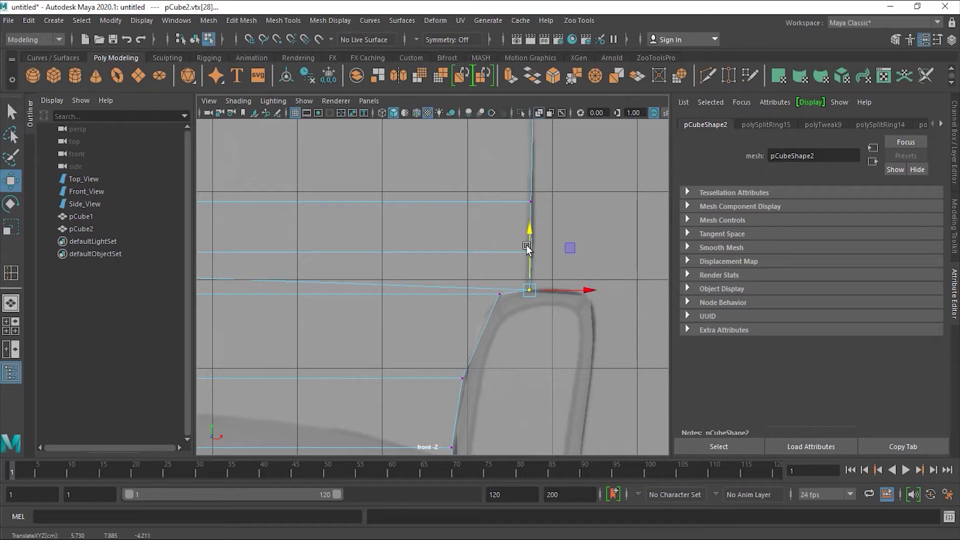
- Undo the last downward vertex move and align the outer vertices of the upper loops with the backrest's side edge
key(ctrl+z)
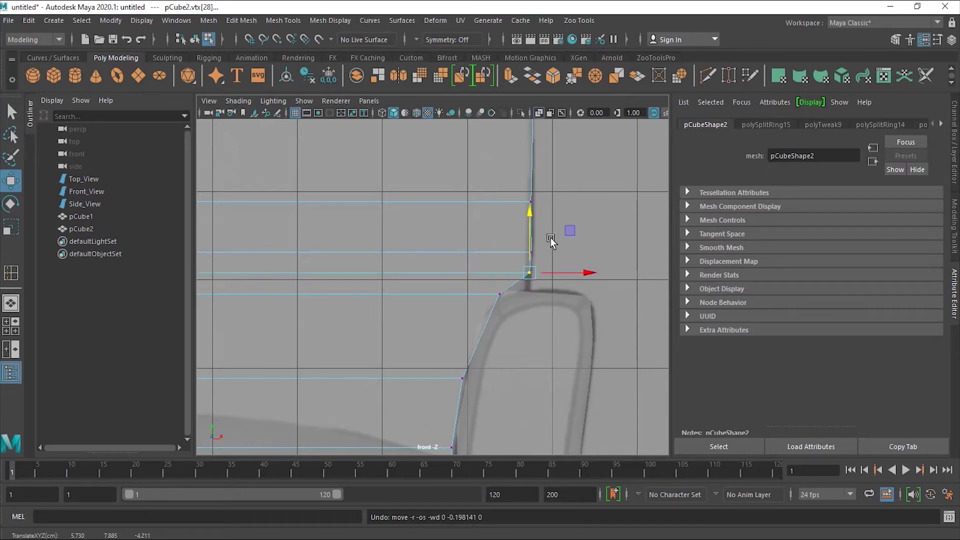
drag(546, 237, 523, 266)
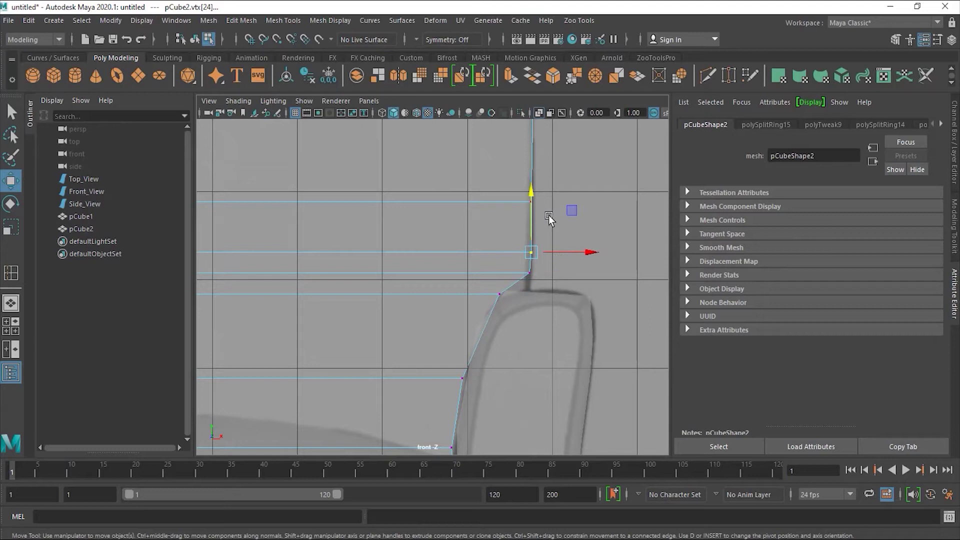
alt+right_drag(540, 202, 503, 212)
mouse_move(519, 124)
mouse_down()
mouse_move(472, 150)
mouse_move(523, 137)
mouse_up()
drag(520, 211, 523, 230)
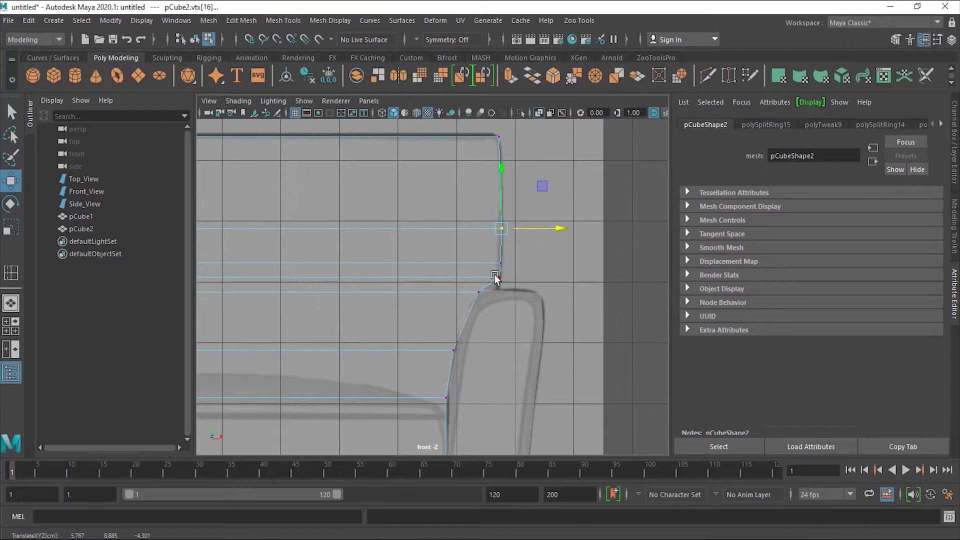
- Insert a horizontal edge loop just above the armrest-height loop and move its outer vertices outward to the backrest's side edge
click(237, 22)
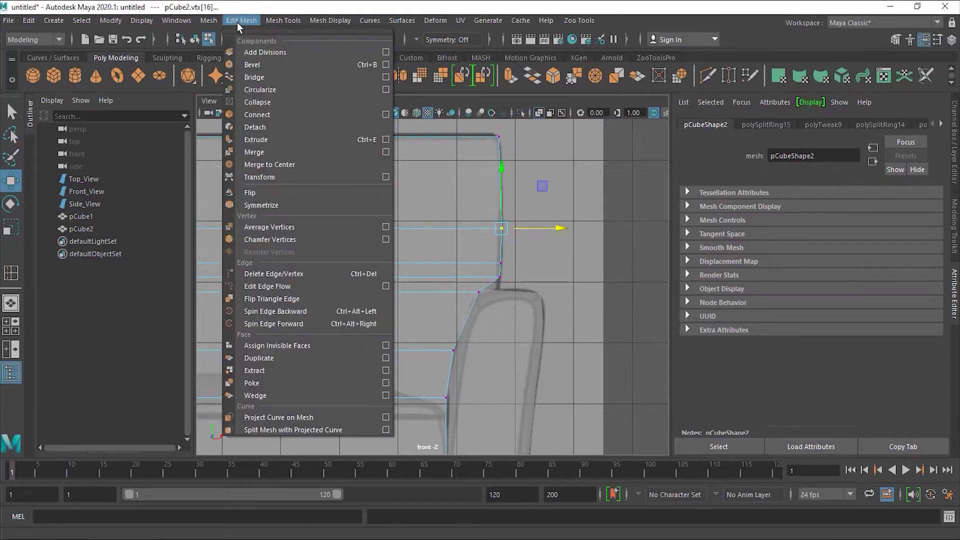
click(320, 114)
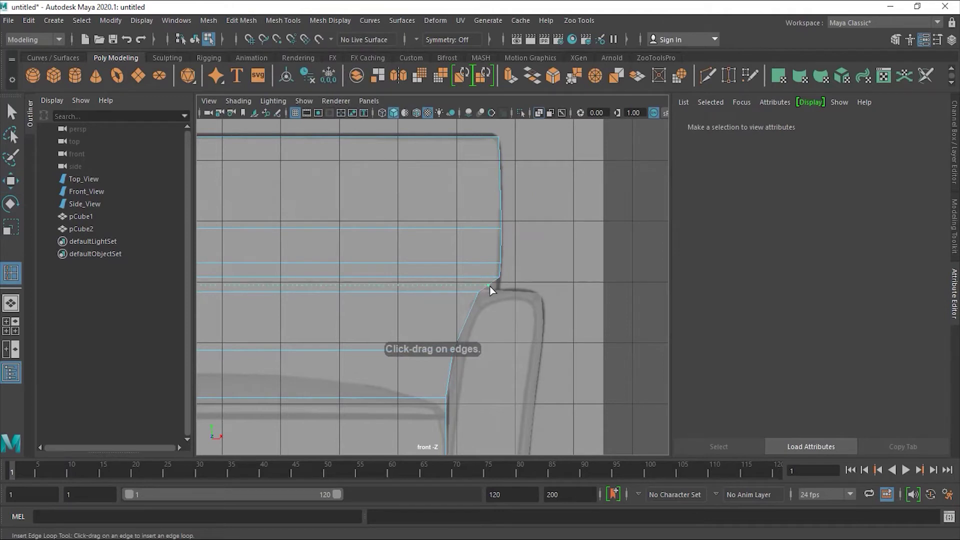
click(490, 286)
key(w)
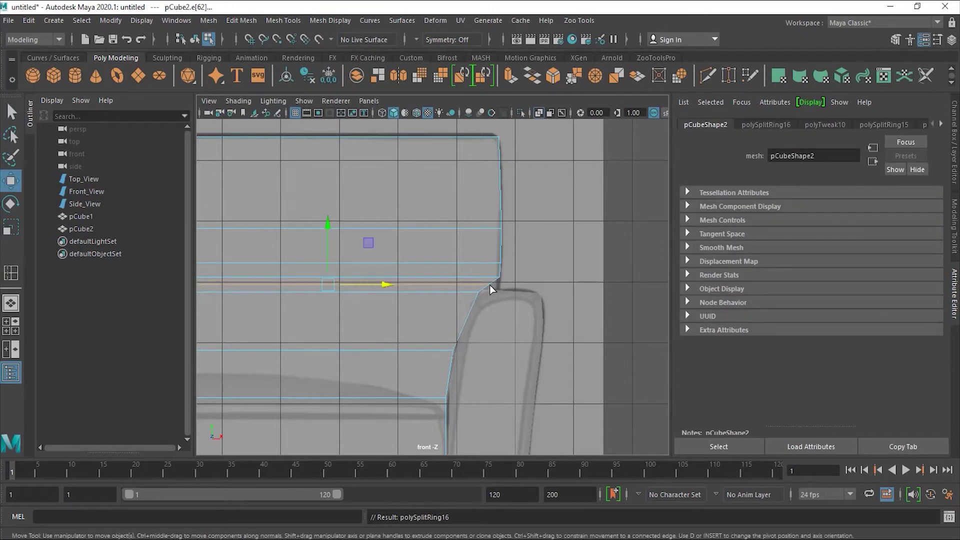
right_drag(488, 283, 429, 220)
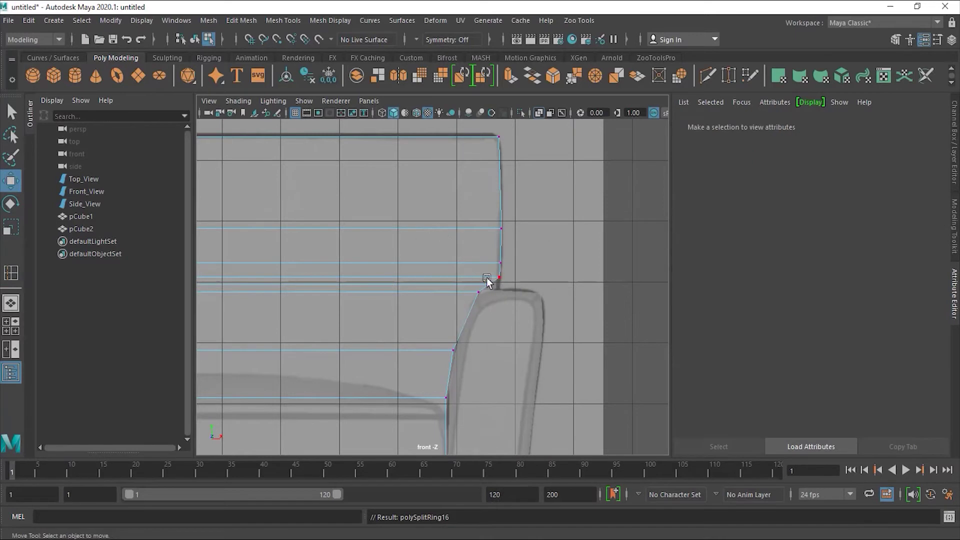
click(488, 284)
drag(513, 284, 518, 286)
scroll(615, 273, up, 3)
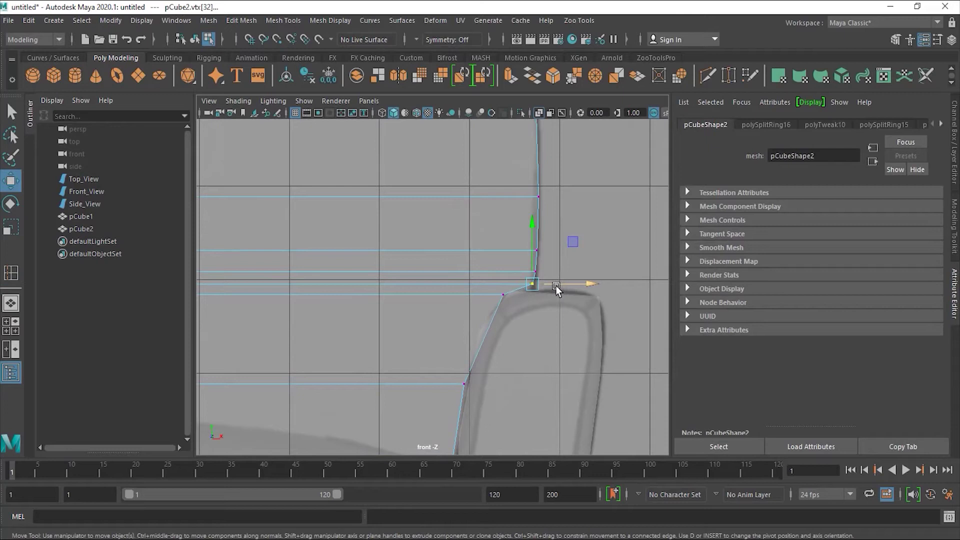
scroll(538, 270, down, 3)
scroll(484, 274, down, 2)
scroll(478, 277, down, 1)
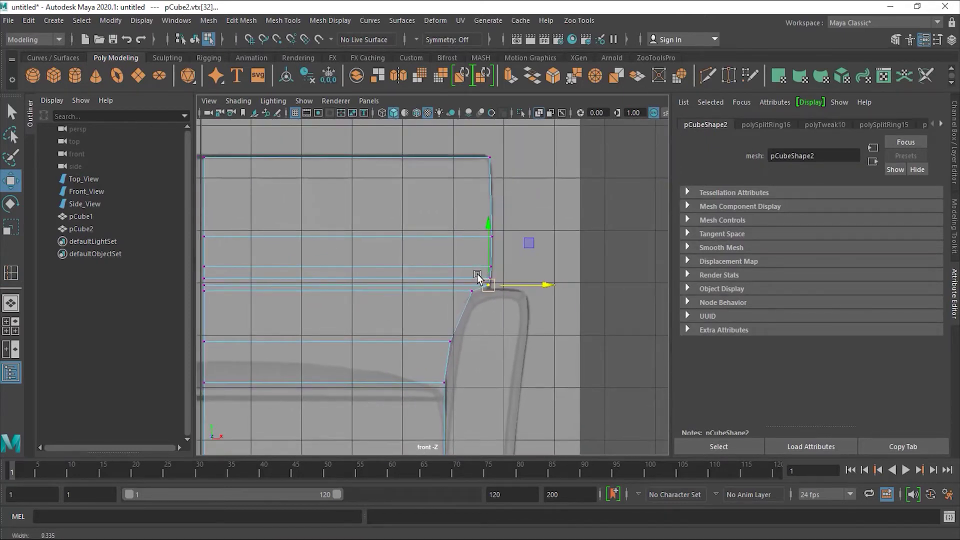
- Try a vertical edge loop near the backrest's outer side in the front view, and undo it
click(280, 20)
click(322, 113)
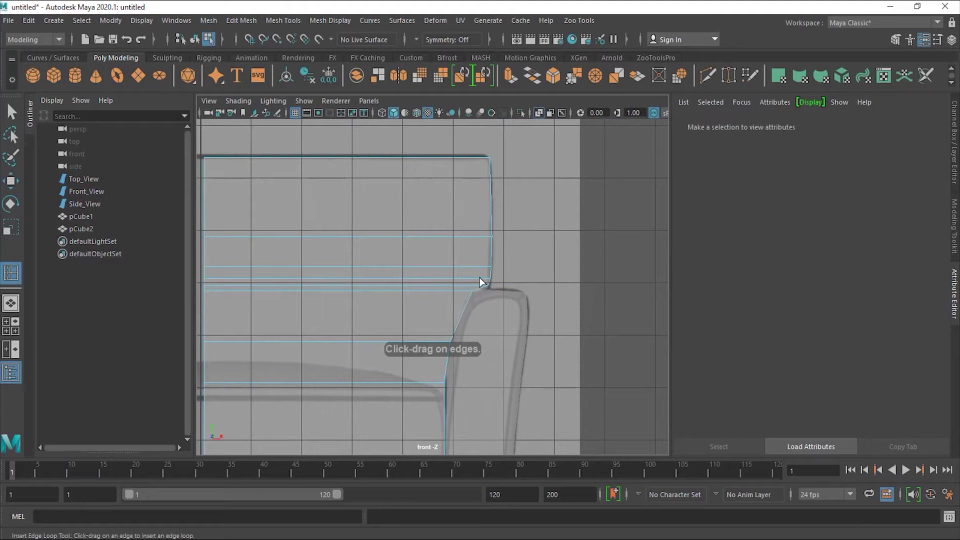
drag(479, 278, 458, 281)
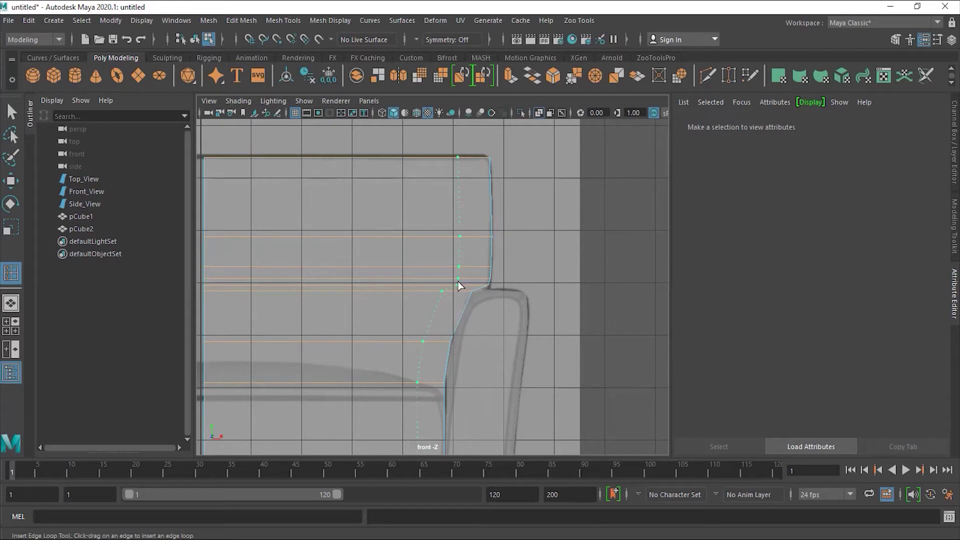
drag(458, 281, 458, 281)
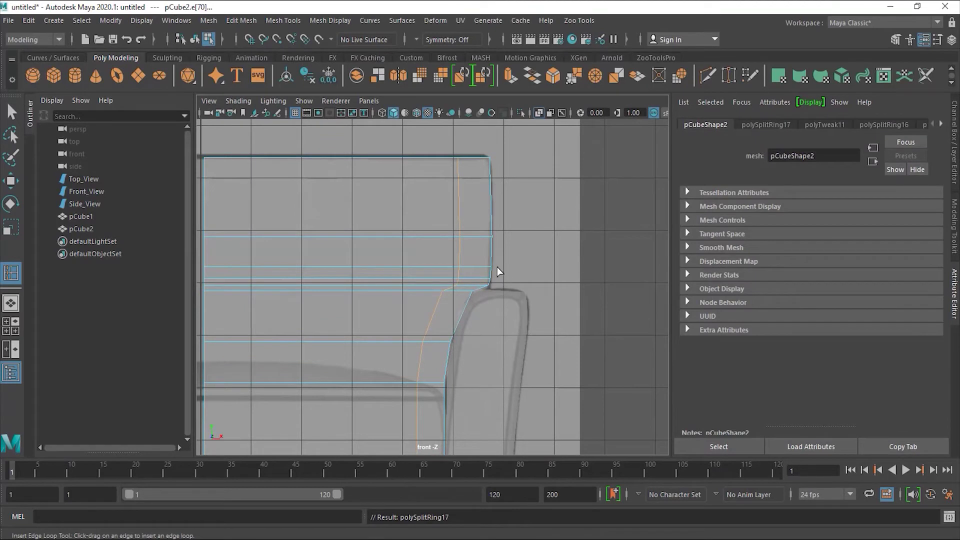
key(ctrl+z)
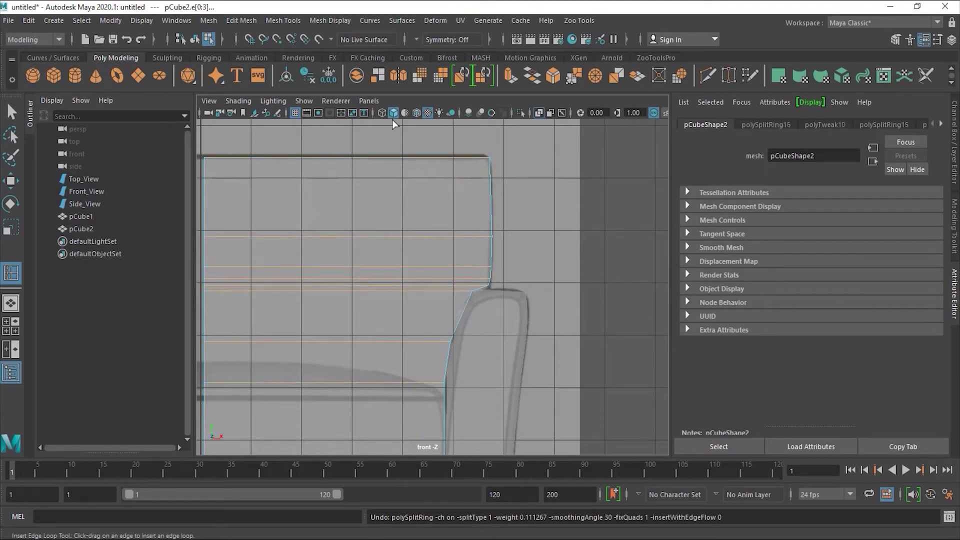
- Turn off X-Ray shading and switch to the perspective view, framing the backrest from the front and above
click(238, 102)
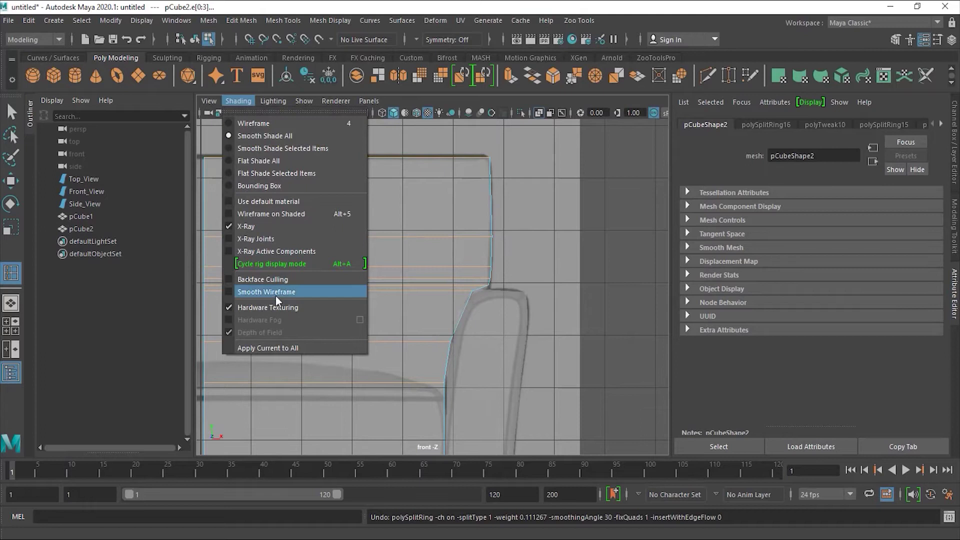
click(262, 226)
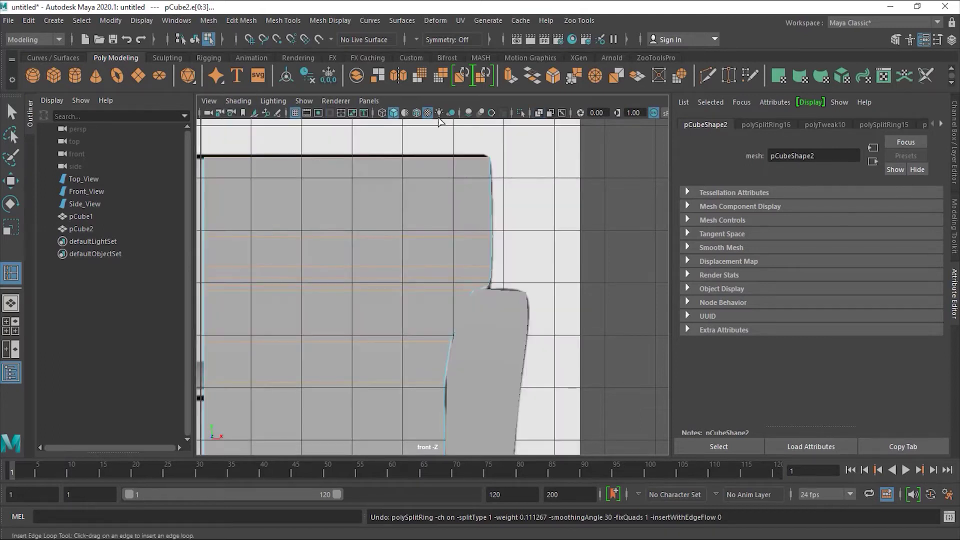
click(369, 101)
mouse_move(395, 114)
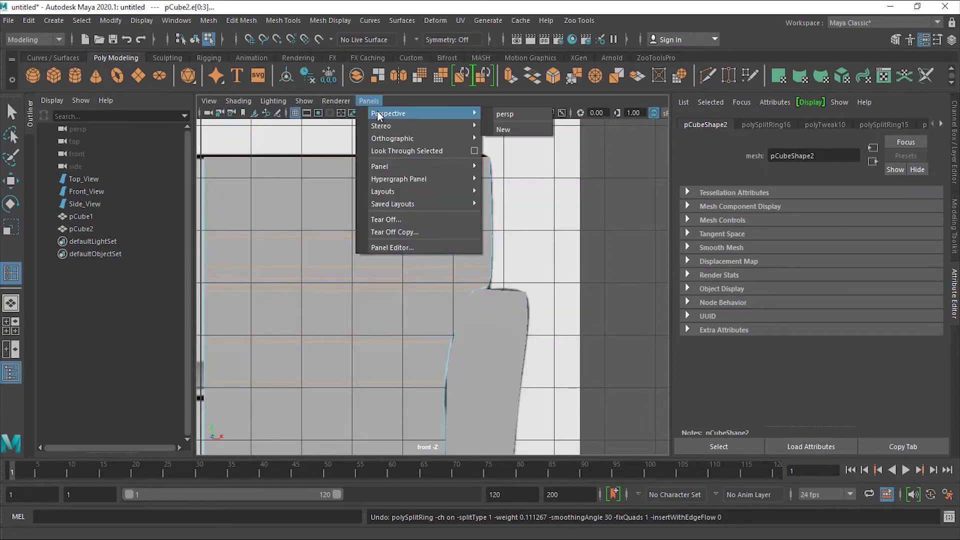
click(530, 116)
alt+drag(550, 240, 373, 251)
scroll(418, 240, up, 5)
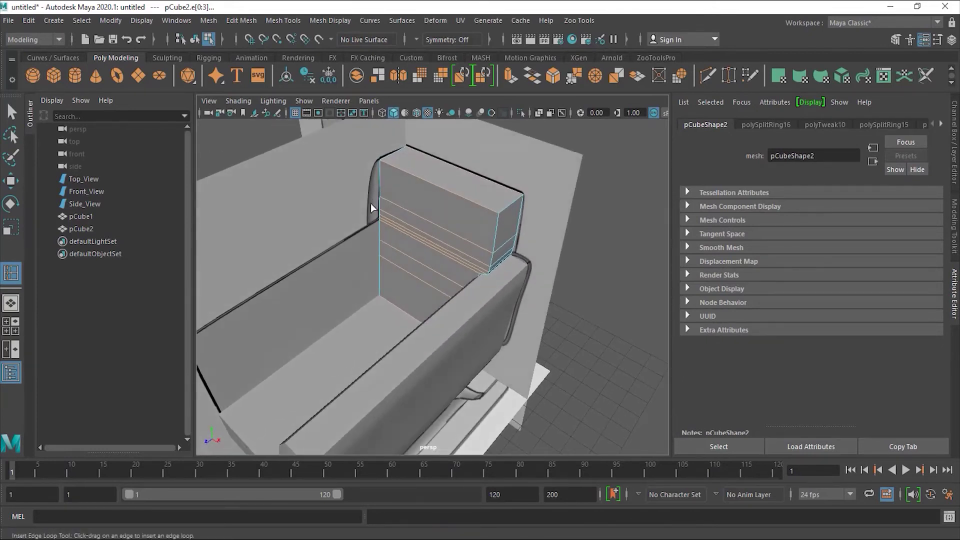
- Try a vertical edge loop across the backrest nearer its center end in the perspective view, and undo it
right_drag(418, 200, 422, 236)
drag(422, 236, 440, 208)
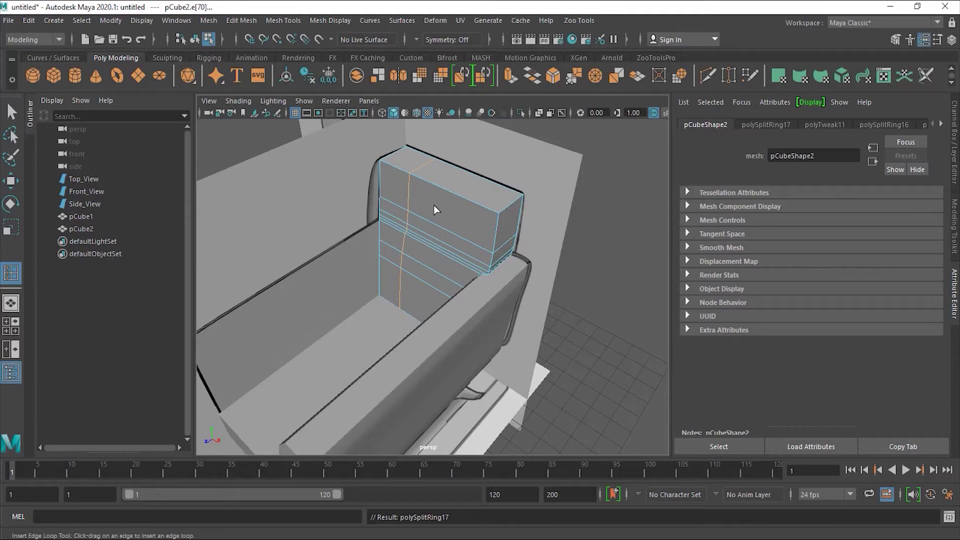
key(ctrl+z)
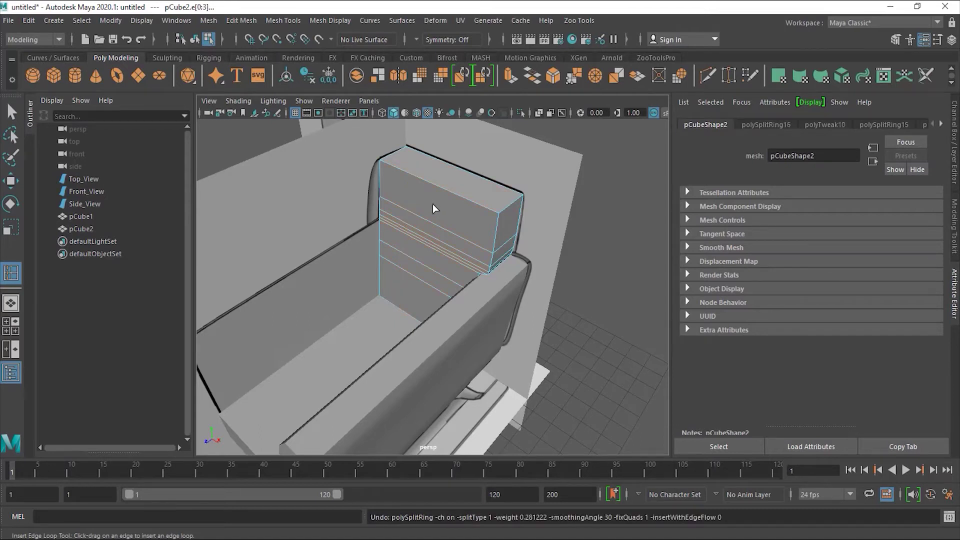
key(w)
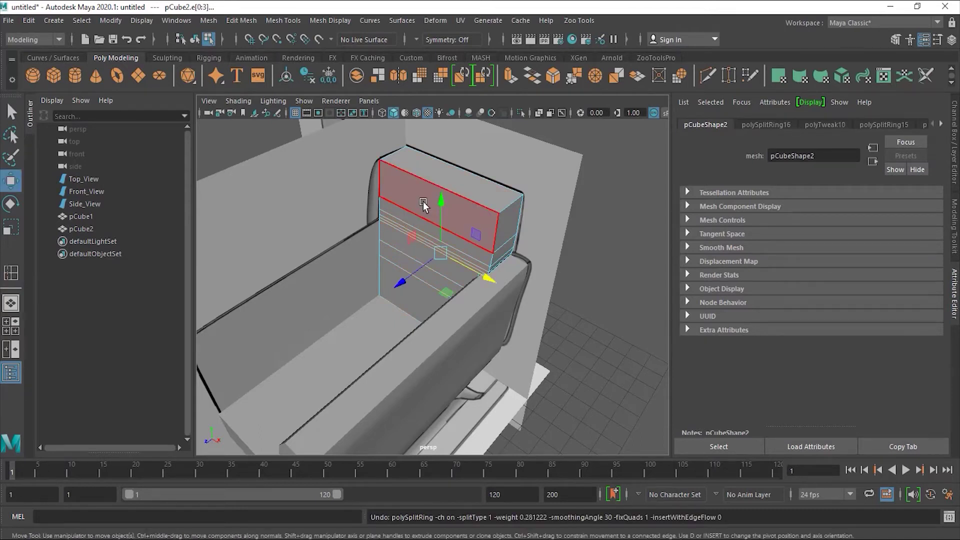
- Select all the backrest's front faces, including the thin strips between the edge loops, and bevel them
right_click(421, 202)
click(426, 229)
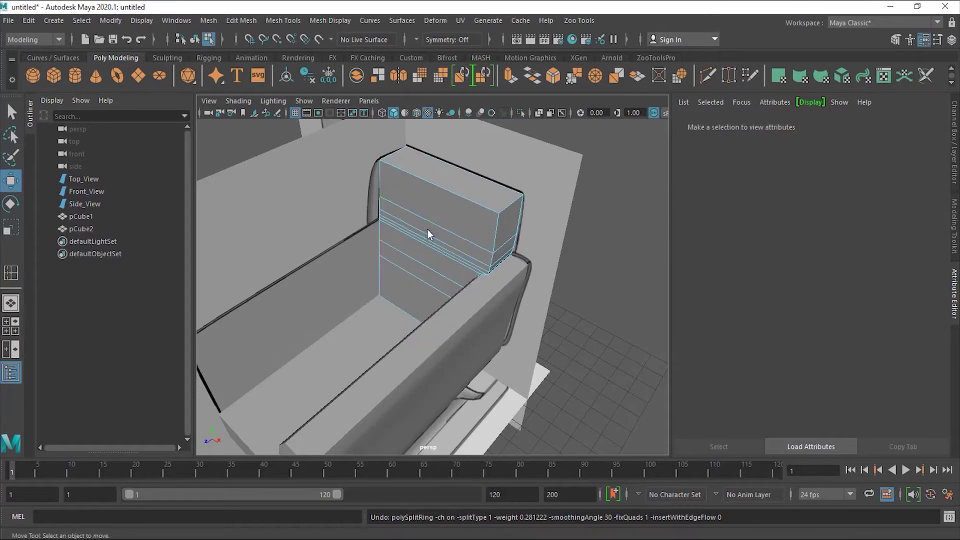
click(432, 205)
shift+click(419, 229)
shift+click(417, 231)
shift+click(415, 233)
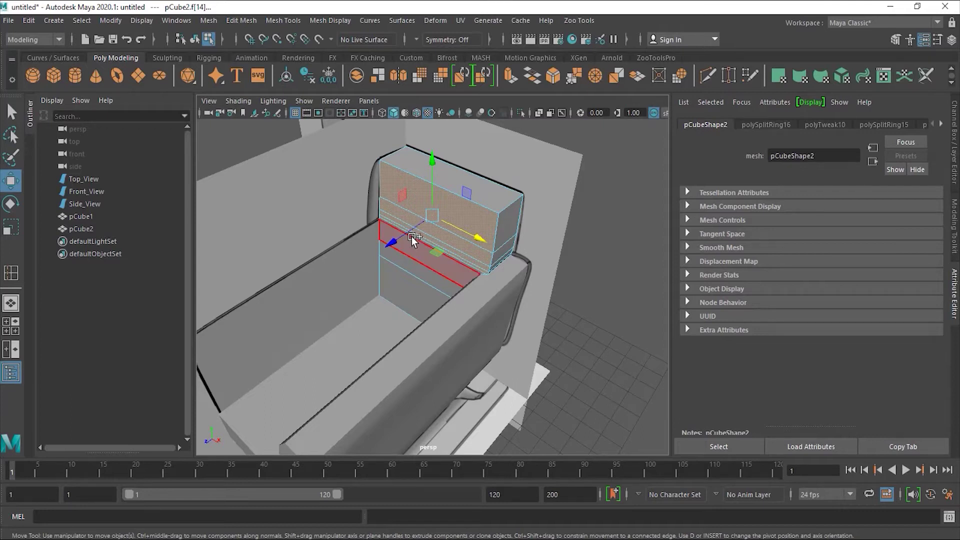
scroll(382, 234, up, 3)
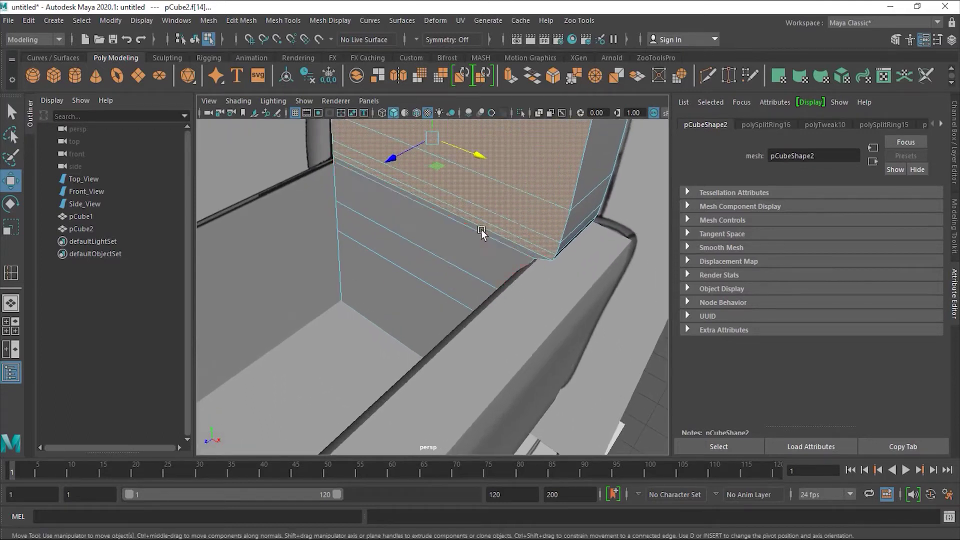
shift+click(465, 227)
shift+click(390, 279)
alt+drag(390, 280, 433, 235)
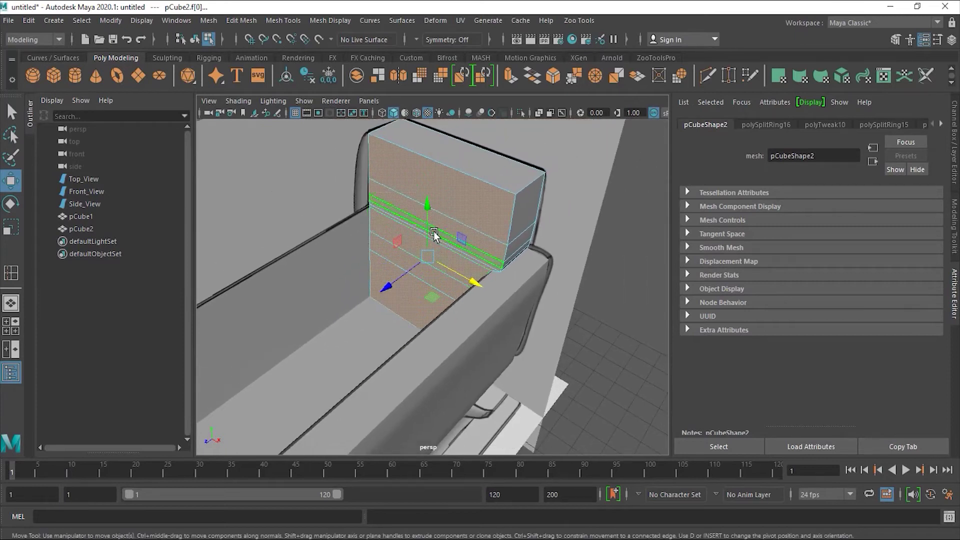
key(ctrl+b)
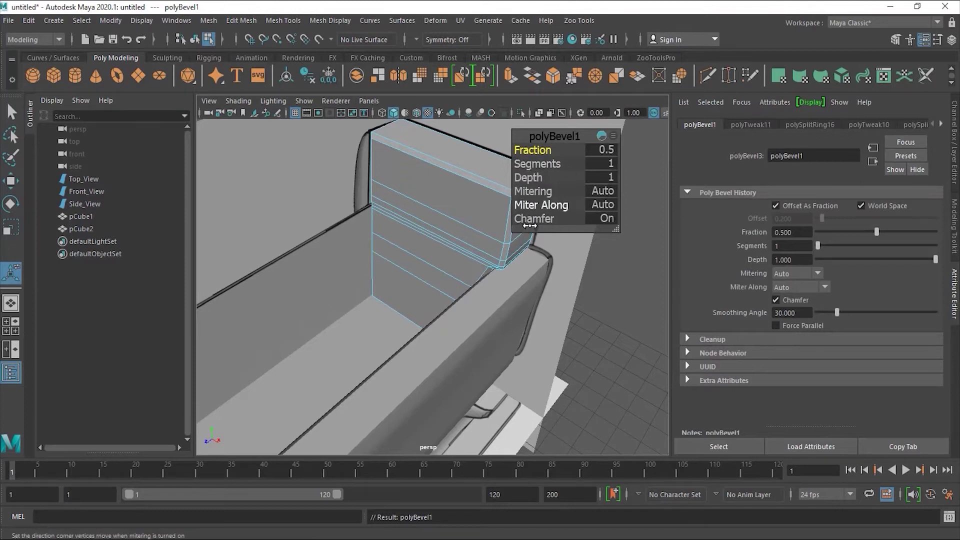
- Set the bevel's Fraction to 0.6, inspecting the corner where the backrest meets the armrest
alt+drag(470, 265, 450, 261)
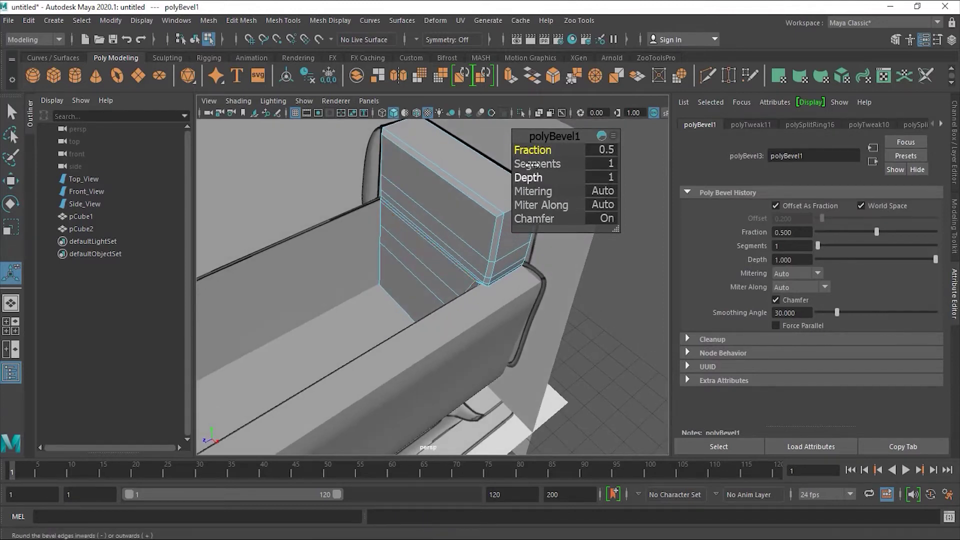
mouse_move(536, 155)
mouse_down()
mouse_move(543, 154)
mouse_move(532, 156)
mouse_up()
alt+drag(489, 237, 488, 210)
alt+right_drag(488, 210, 584, 194)
alt+drag(443, 240, 378, 279)
alt+right_drag(351, 282, 525, 245)
drag(544, 150, 552, 150)
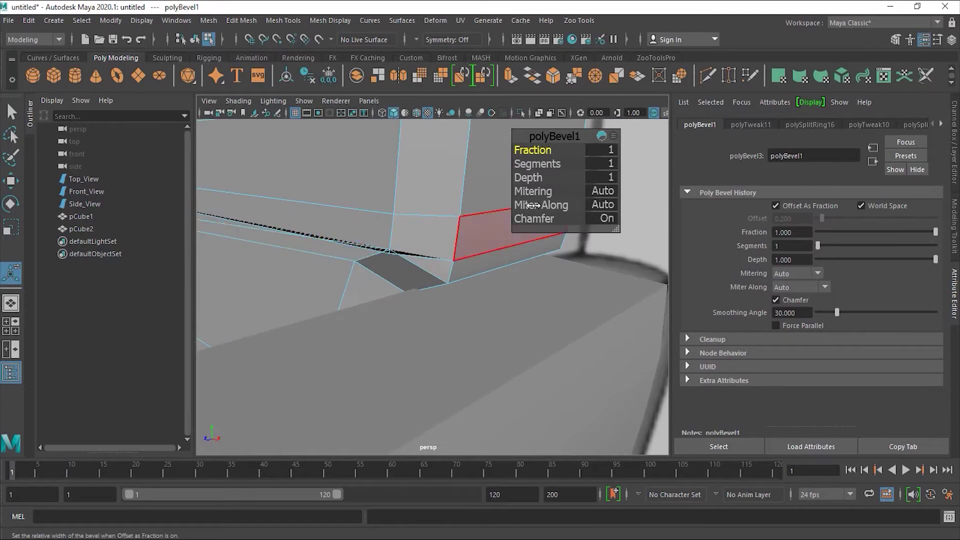
drag(546, 151, 543, 151)
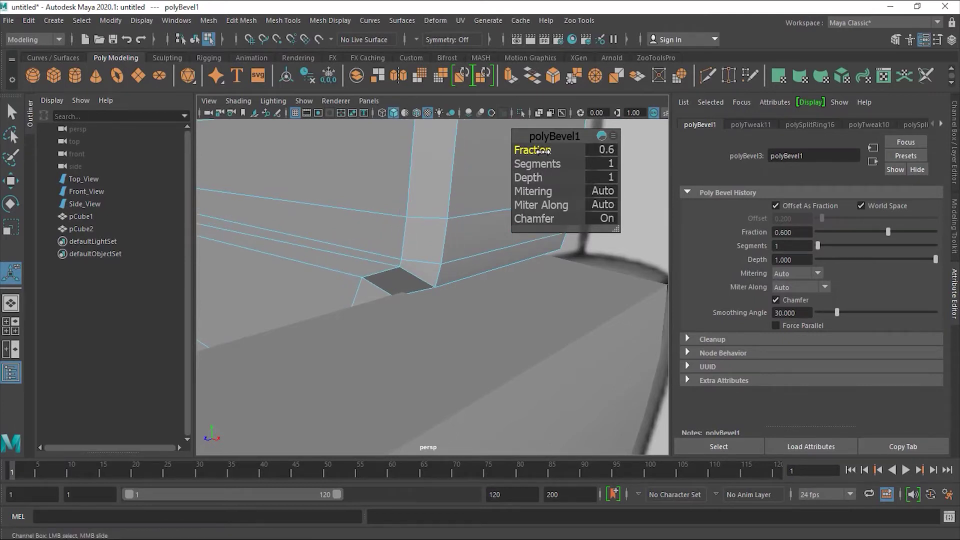
drag(543, 151, 543, 152)
- Set the bevel's Segments to 4 and view the whole beveled backrest
click(549, 163)
drag(549, 163, 550, 166)
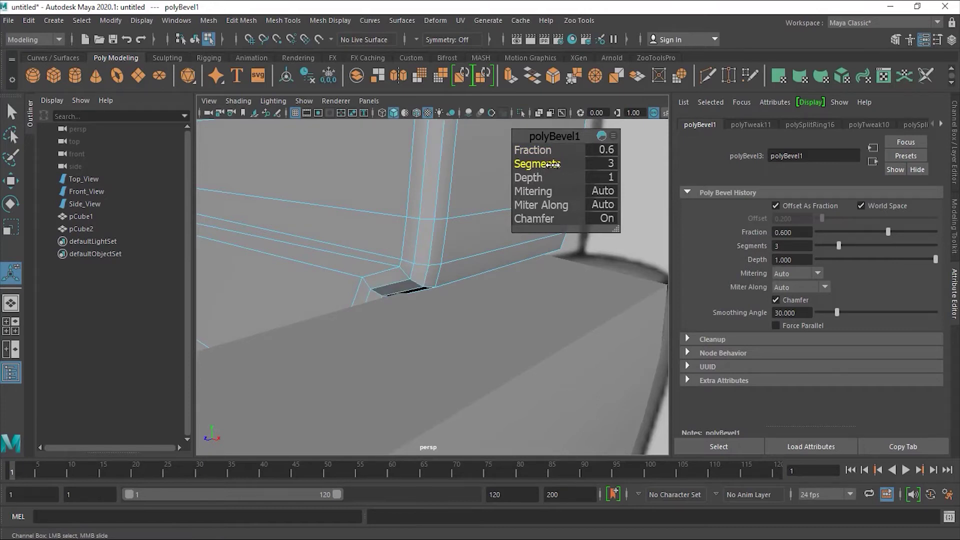
drag(552, 164, 555, 165)
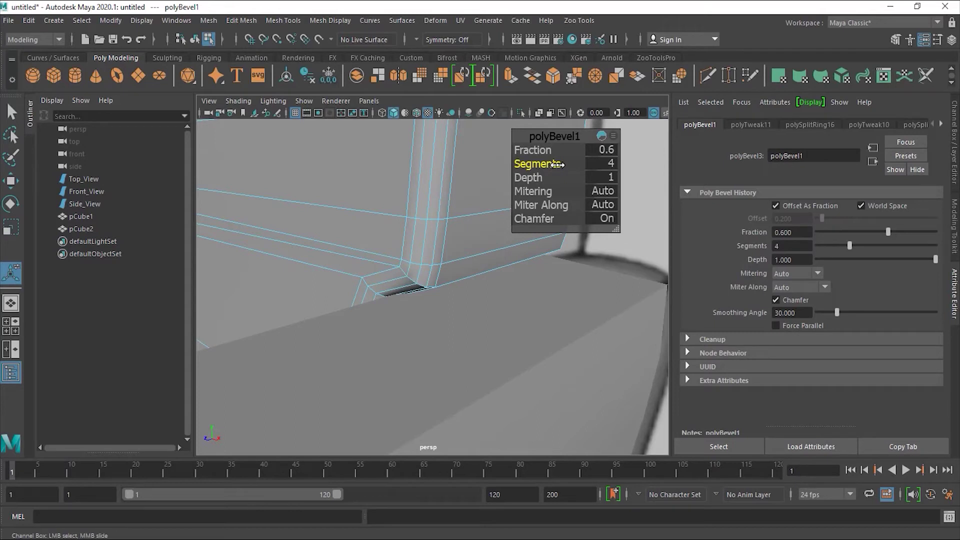
alt+drag(505, 208, 390, 229)
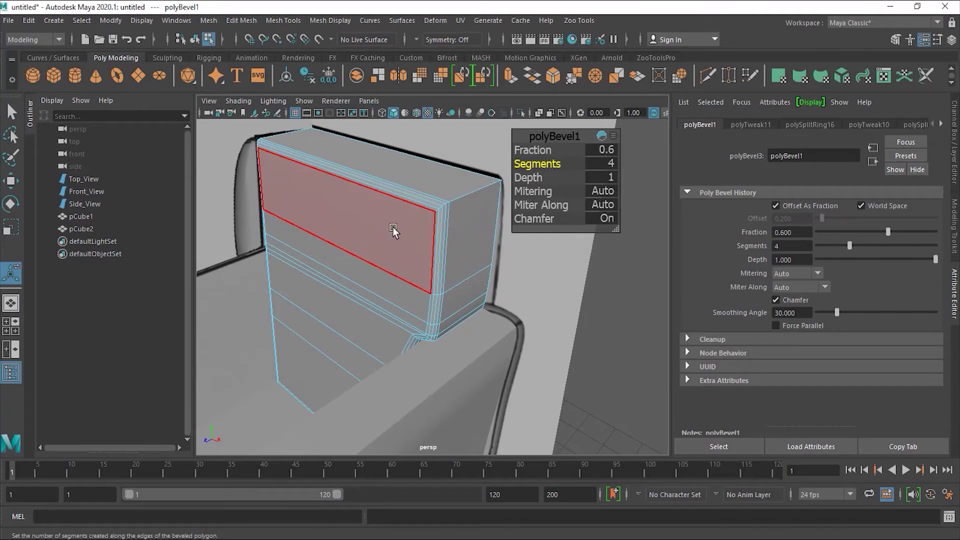
- Select the backrest's front faces inside the bevel, from the top edge to the seat, and try pulling them forward and scaling them
click(11, 180)
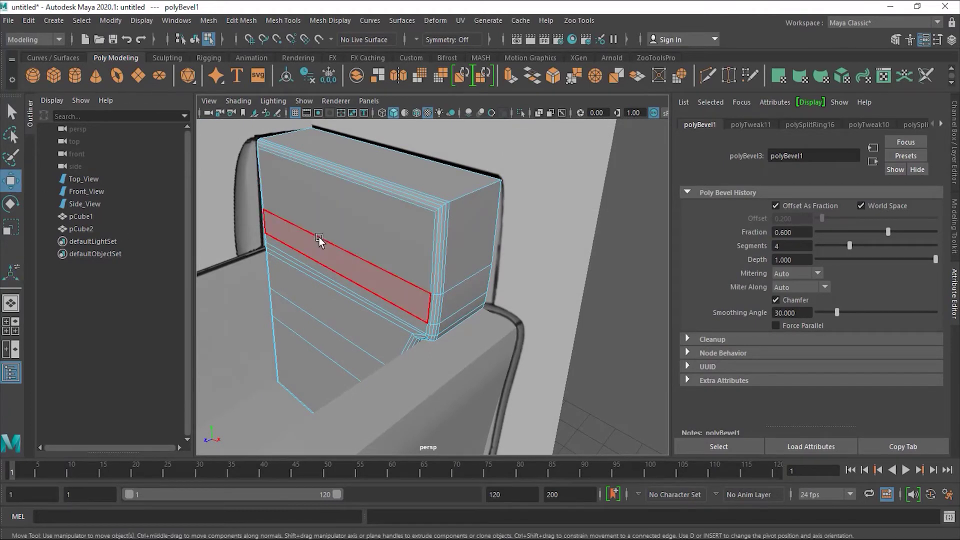
click(370, 223)
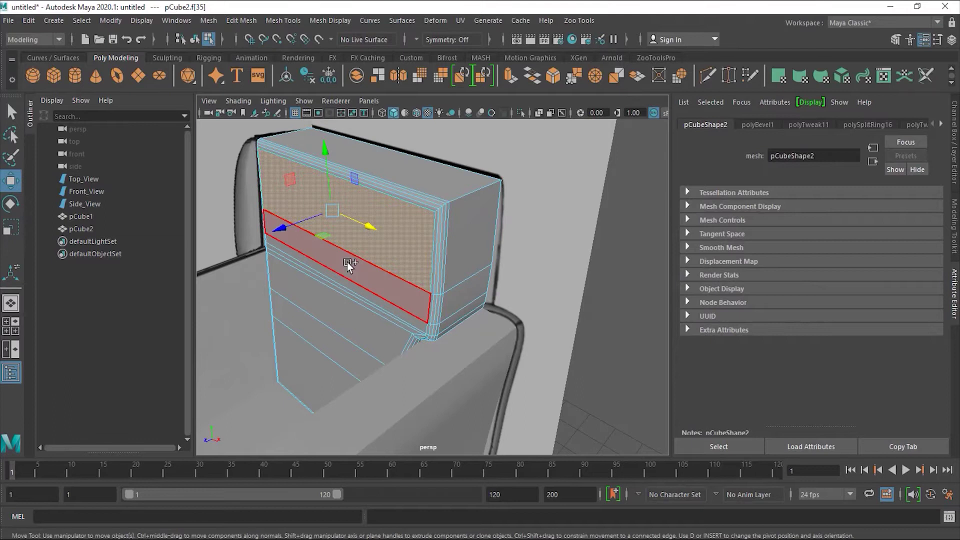
shift+click(347, 262)
shift+click(340, 278)
shift+click(332, 284)
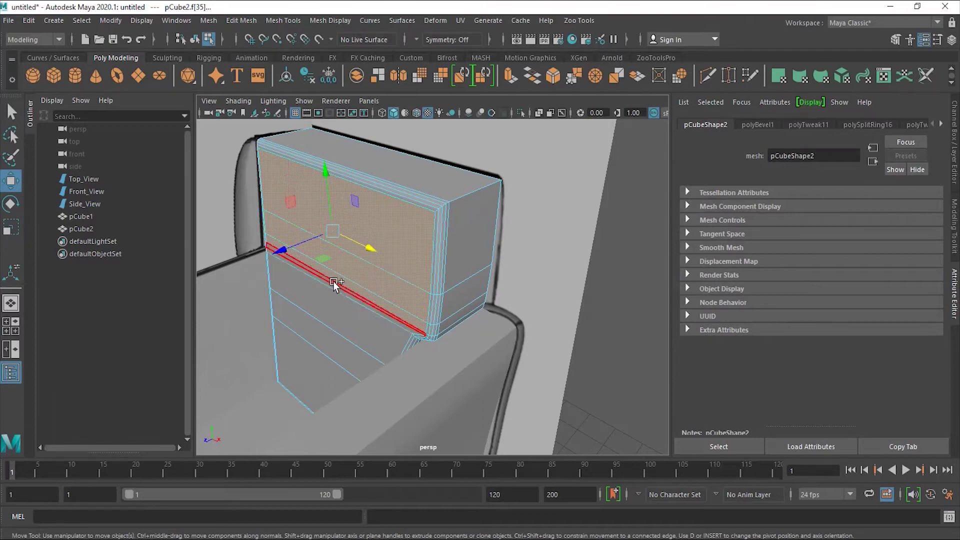
shift+click(320, 301)
shift+click(298, 340)
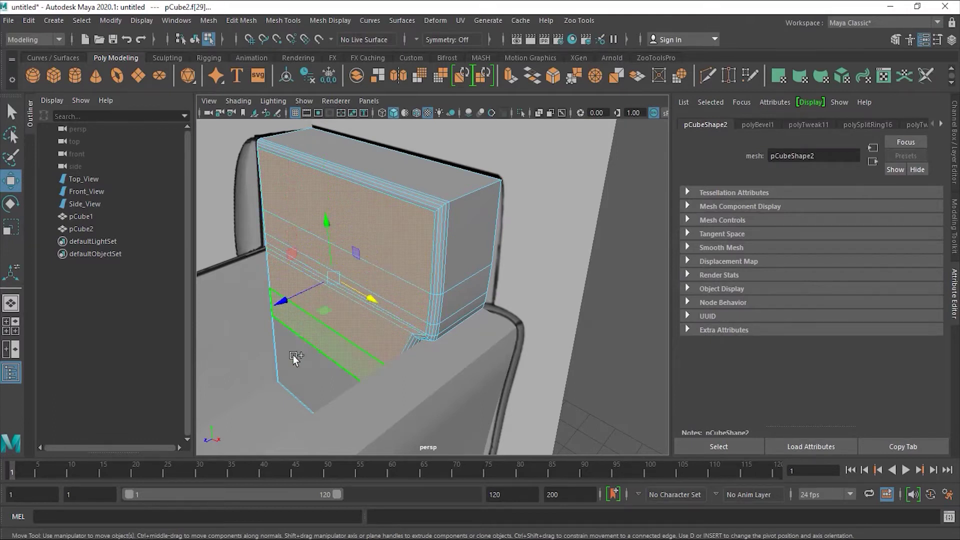
shift+click(293, 356)
alt+drag(302, 343, 295, 299)
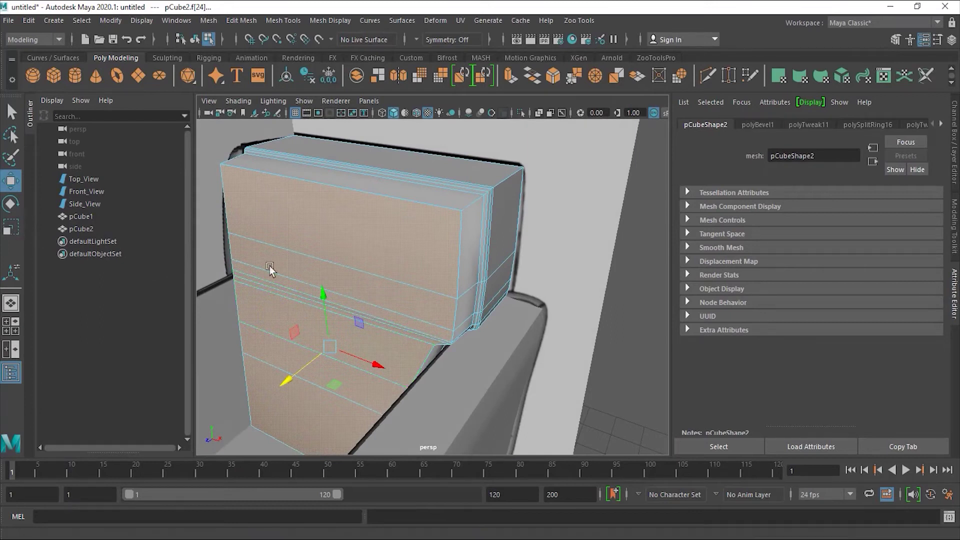
key(r)
mouse_move(333, 348)
mouse_down()
mouse_move(321, 354)
mouse_move(329, 330)
mouse_move(342, 330)
mouse_up()
- Undo the front face adjustments, the face selection and the bevel, back to the unbeveled backrest
key(ctrl+z)
key(ctrl+z)
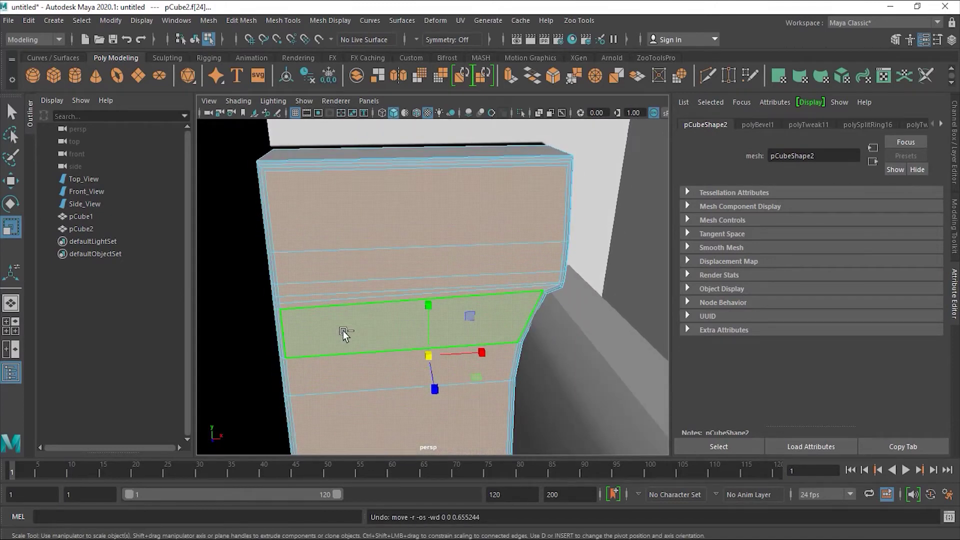
key(ctrl+z)
key(ctrl+z)
key(ctrl+z)
key(ctrl+z)
key(ctrl+z)
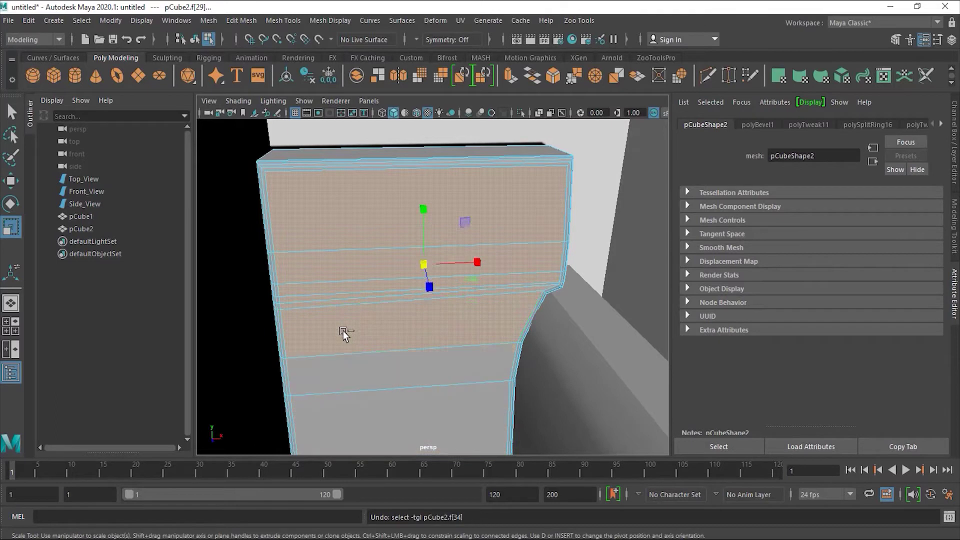
key(ctrl+z)
key(ctrl+z)
key(ctrl+z)
key(ctrl+z)
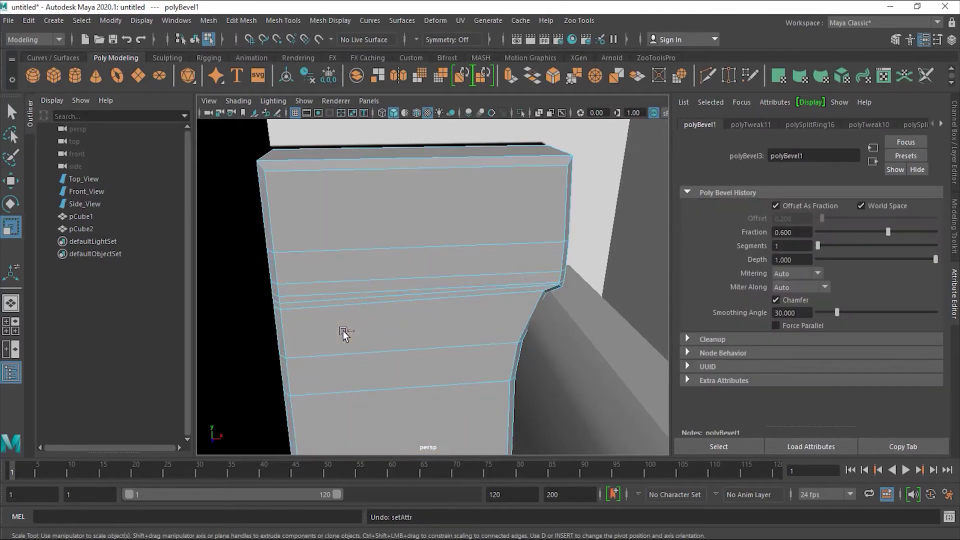
key(ctrl+z)
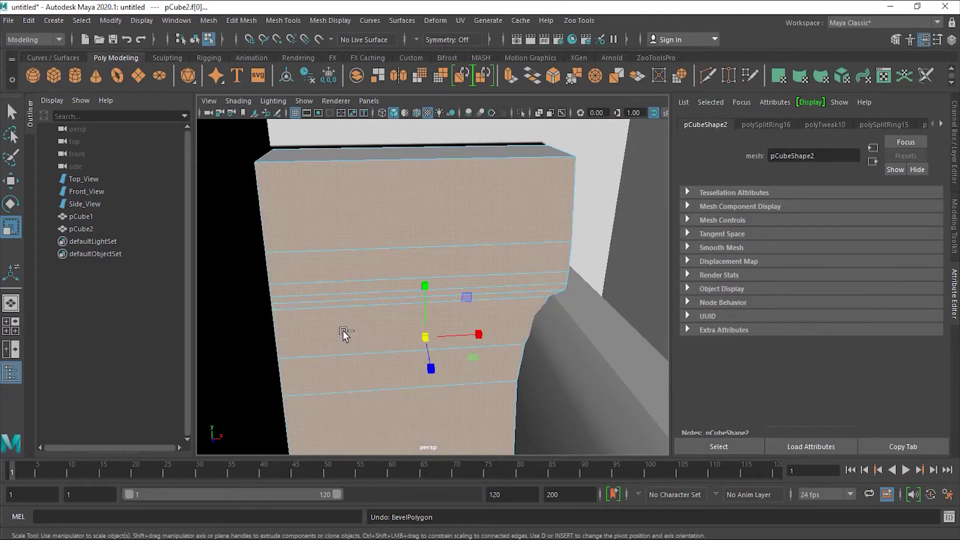
- Insert a vertical edge loop around the backrest near its armrest end
alt+drag(373, 330, 300, 337)
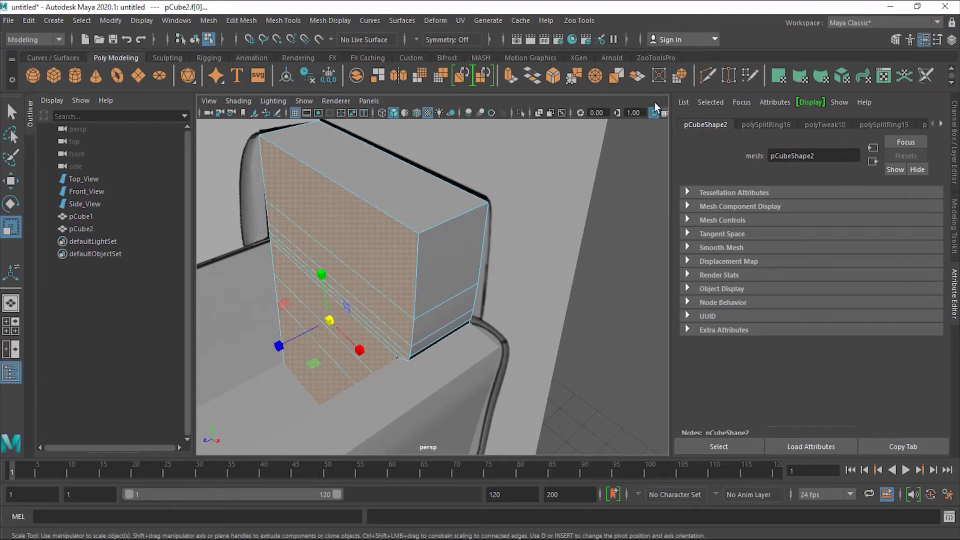
click(278, 20)
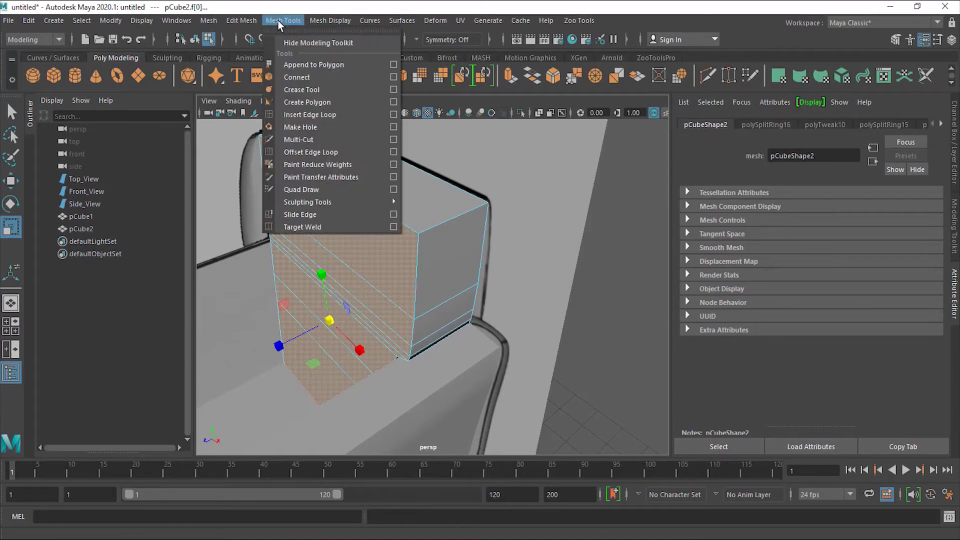
click(310, 114)
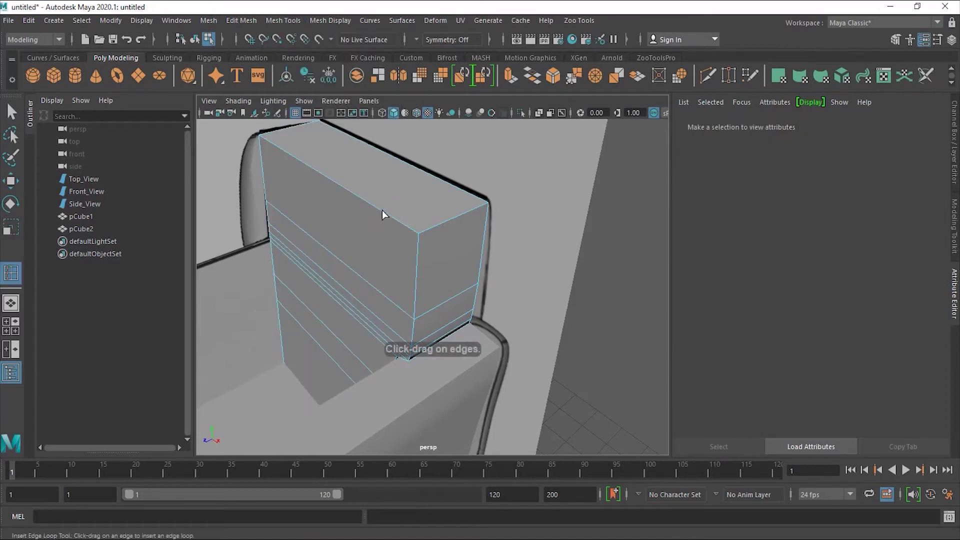
drag(381, 211, 373, 206)
alt+drag(292, 239, 356, 230)
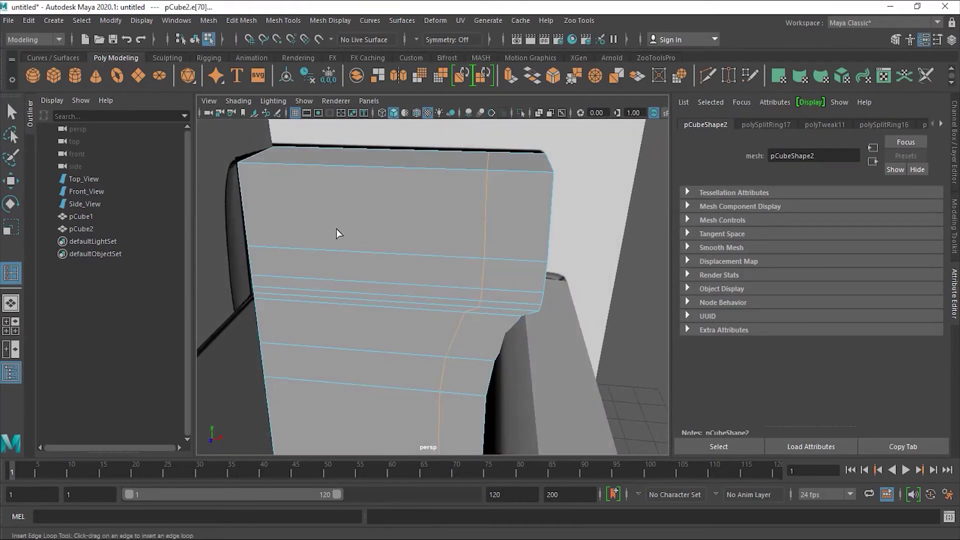
- Try pulling the center end's front edges and the whole new edge loop forward, and undo the move
key(w)
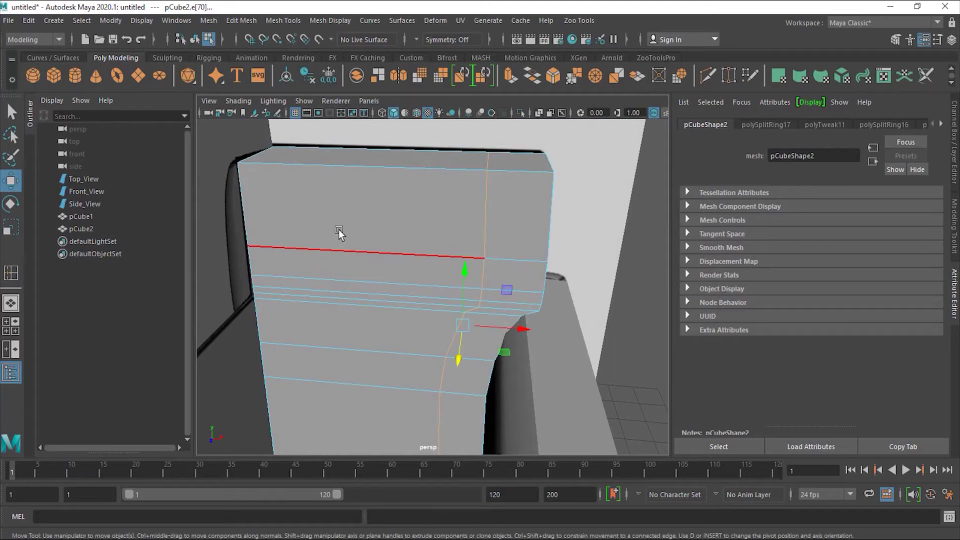
click(285, 204)
click(247, 213)
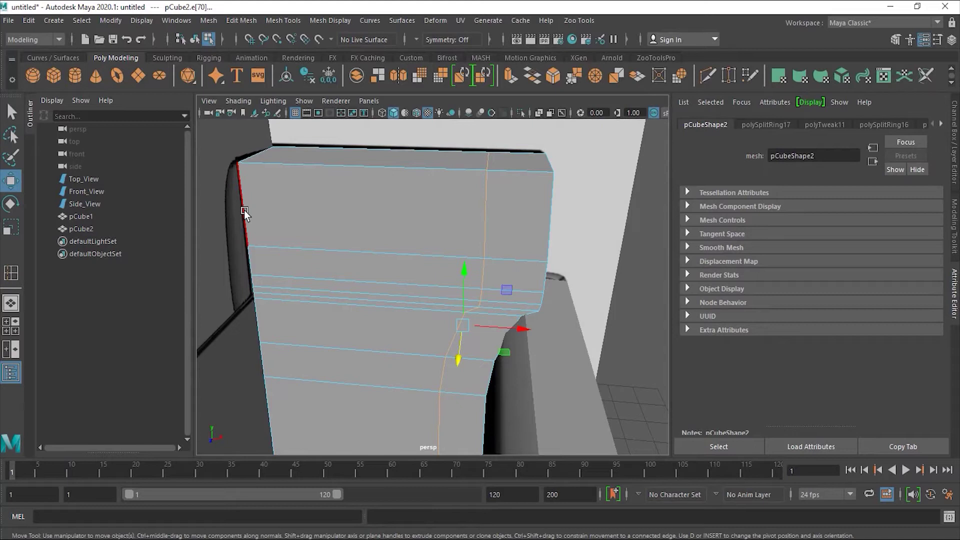
click(484, 217)
alt+drag(382, 350, 319, 353)
drag(301, 316, 267, 326)
key(ctrl+z)
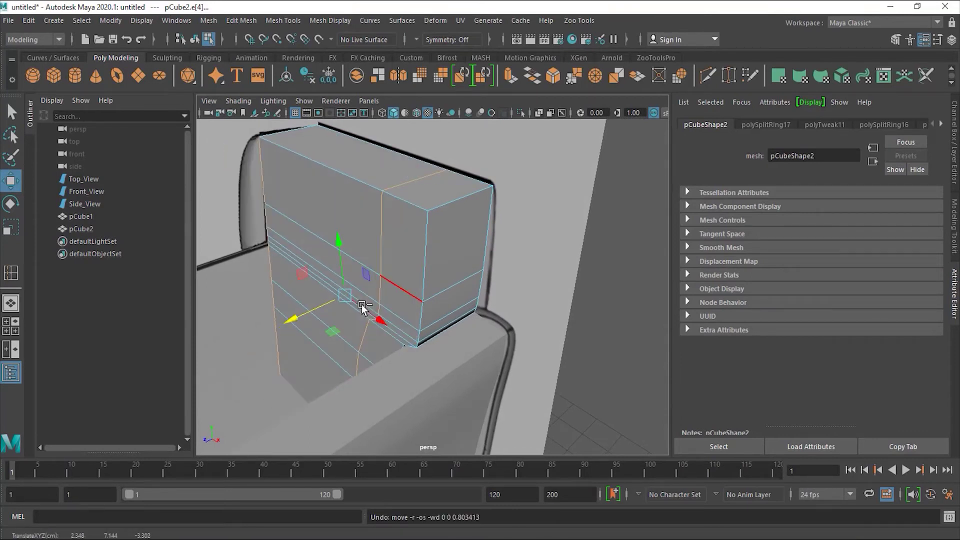
- Select only the front vertical edges of the new loop and the backrest's center end, and pull them forward together
click(384, 230)
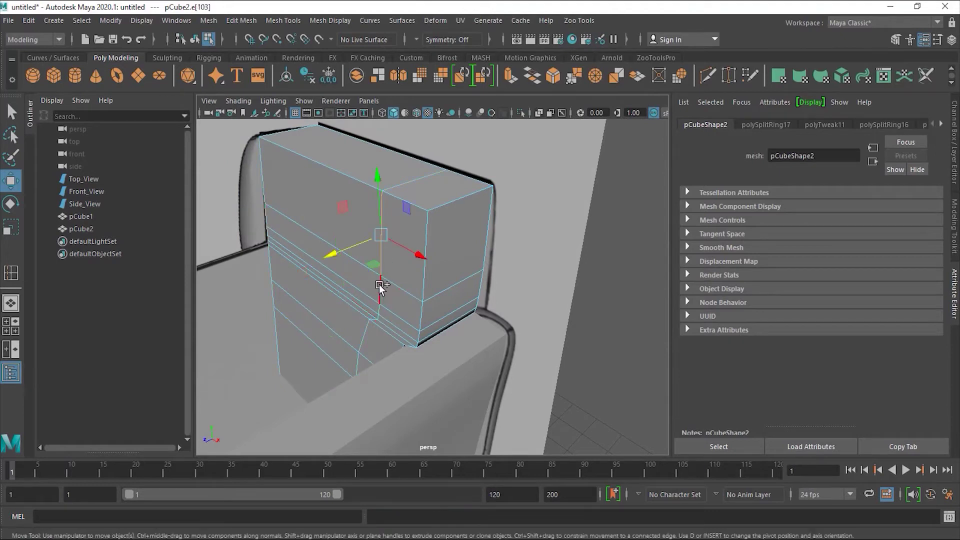
alt+right_drag(320, 320, 385, 313)
alt+drag(345, 327, 391, 309)
click(449, 323)
shift+click(444, 342)
alt+right_drag(496, 329, 422, 340)
alt+middle_drag(422, 339, 472, 257)
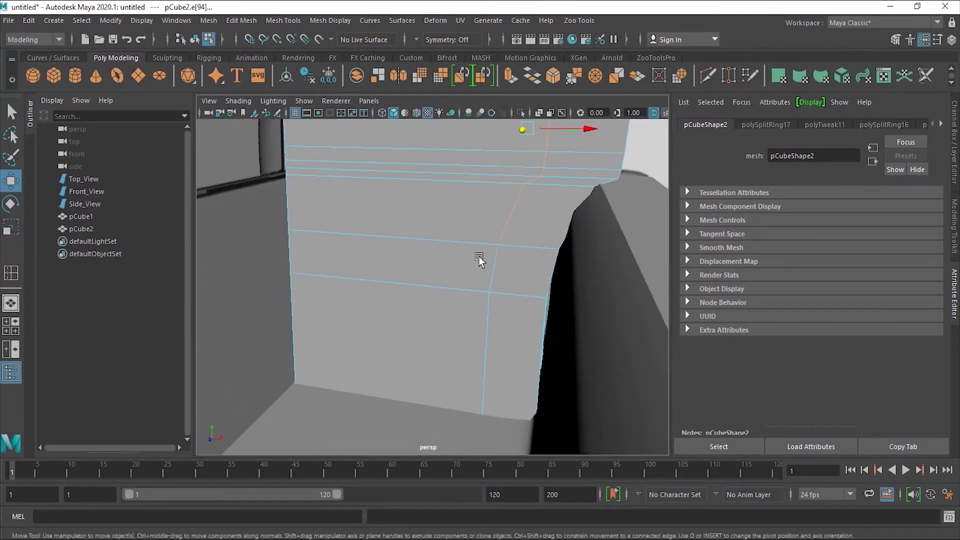
shift+click(488, 327)
shift+click(291, 295)
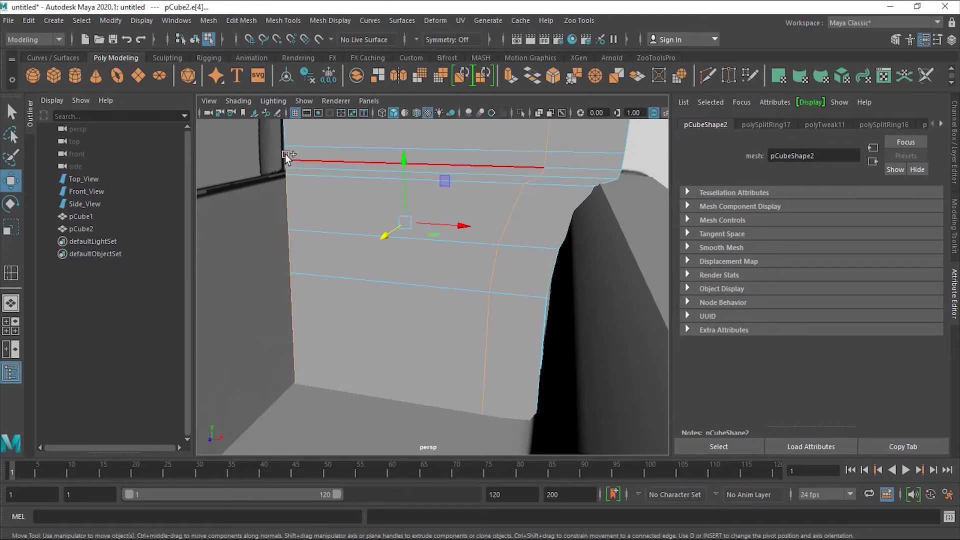
alt+drag(380, 231, 311, 296)
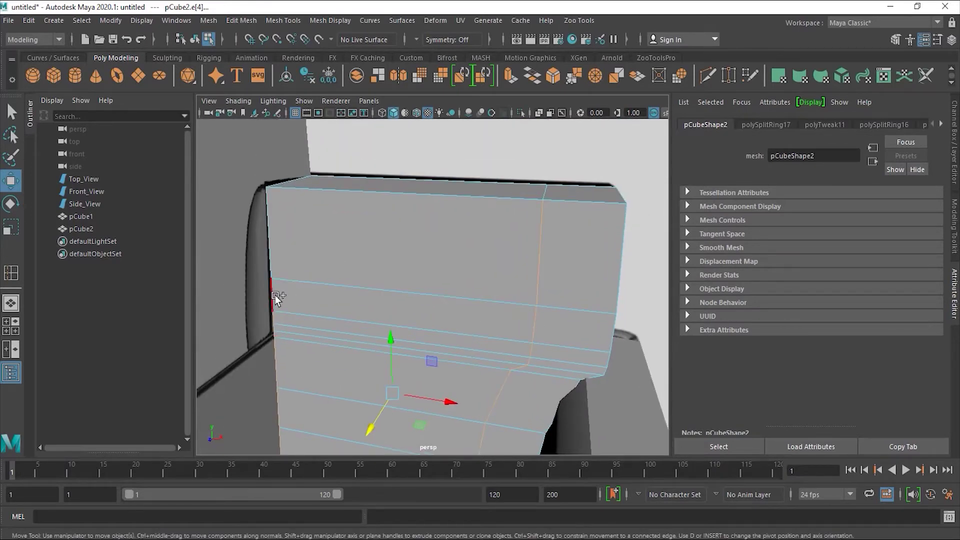
alt+drag(426, 283, 360, 295)
alt+right_drag(360, 296, 334, 297)
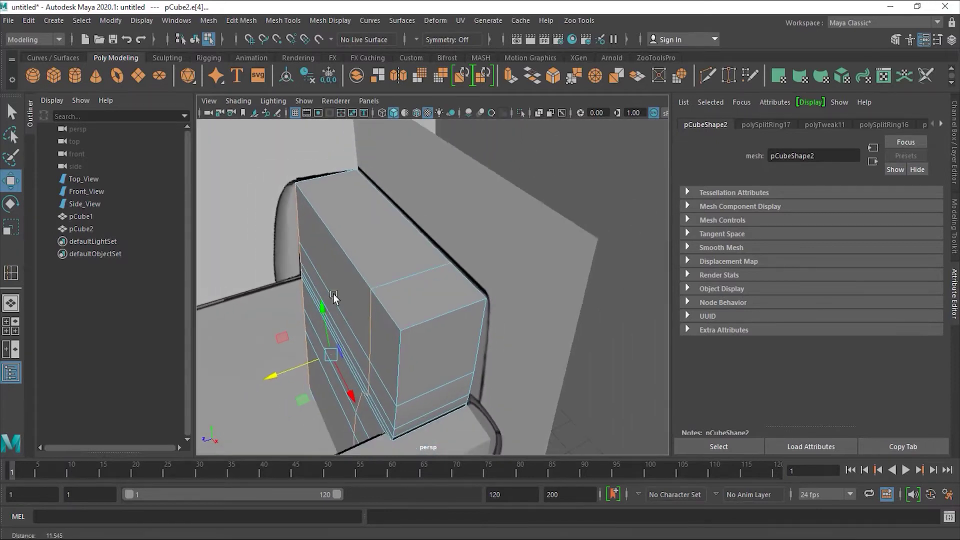
alt+drag(334, 297, 329, 292)
mouse_move(304, 361)
mouse_down()
mouse_move(281, 365)
mouse_move(289, 364)
mouse_up()
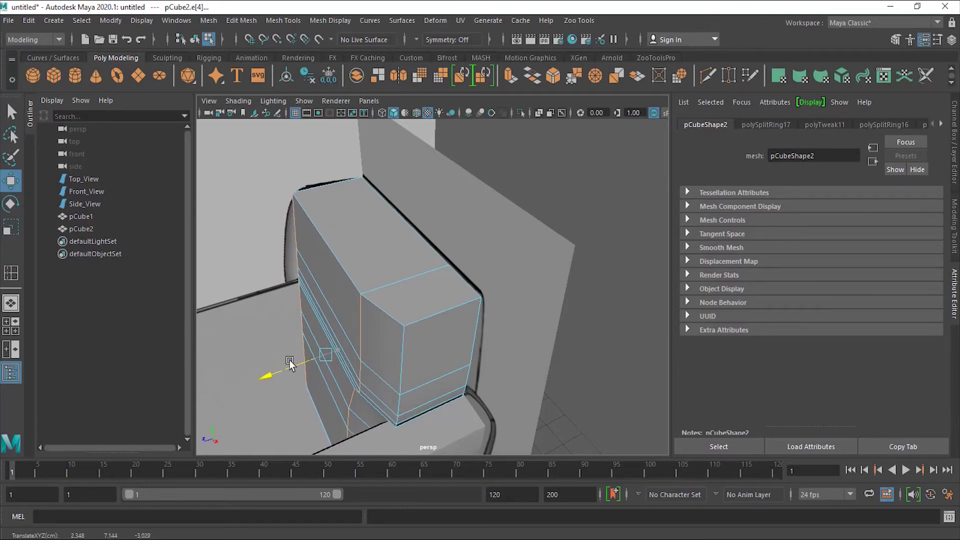
- Deselect the loop's edges, keep the center end's front vertical edges selected, and shift them slightly in depth
mouse_move(306, 365)
alt+mouse_down()
mouse_move(360, 372)
mouse_move(311, 368)
alt+mouse_up()
alt+right_drag(311, 368, 480, 290)
alt+drag(480, 290, 420, 347)
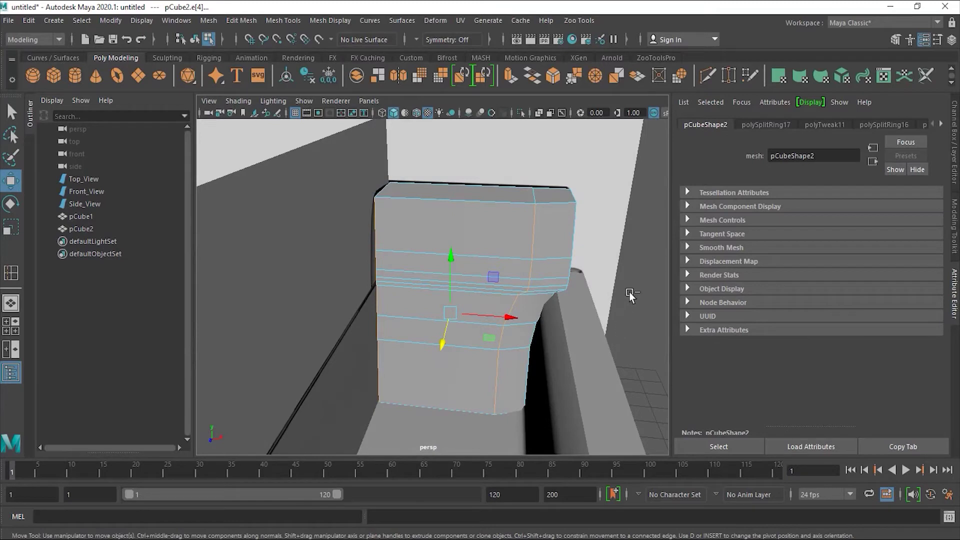
ctrl+drag(592, 257, 484, 435)
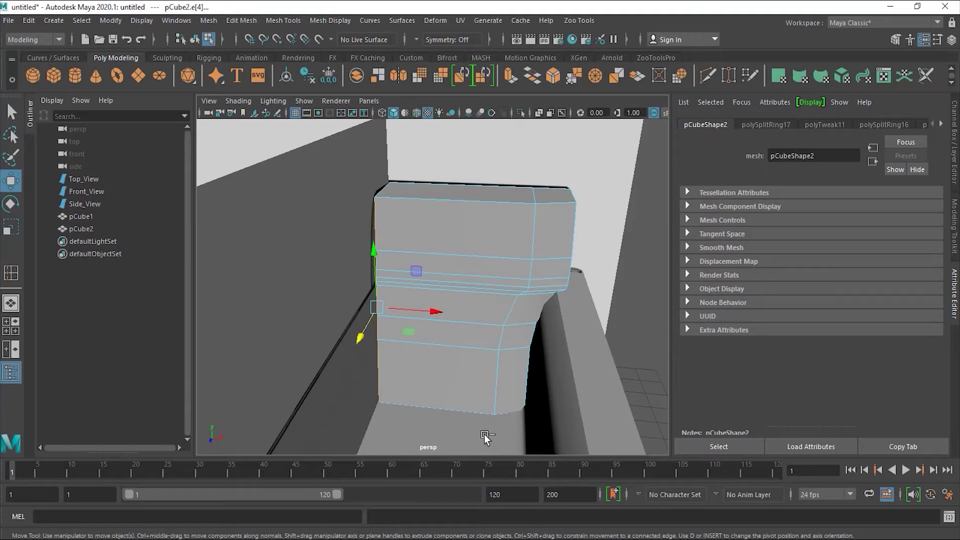
alt+drag(440, 345, 360, 340)
drag(323, 313, 352, 317)
- Switch to vertex selection and adjust the edge loop's top front vertex in depth
right_drag(379, 220, 321, 220)
drag(373, 180, 412, 266)
click(544, 343)
drag(543, 397, 477, 306)
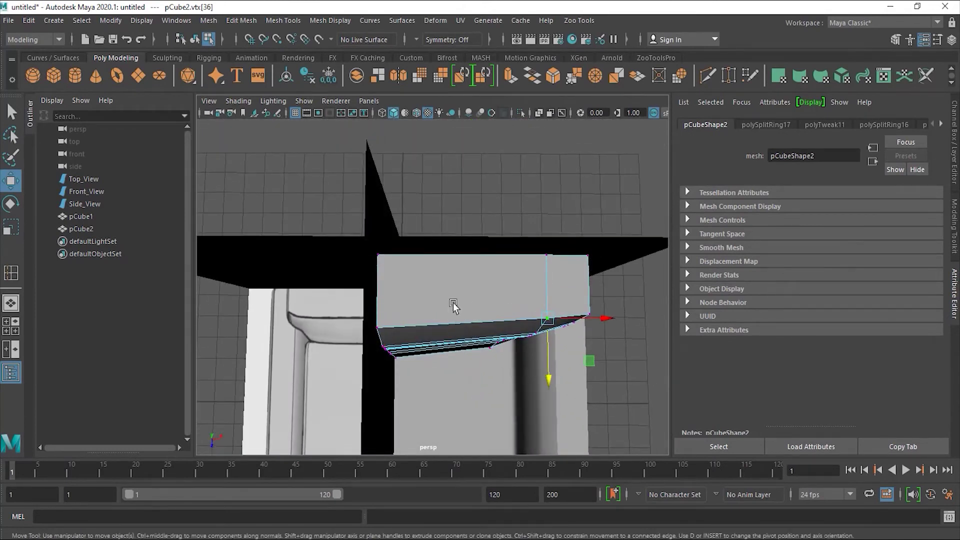
- Insert another vertical edge loop about midway between the backrest's center end and the existing vertical loop
click(271, 23)
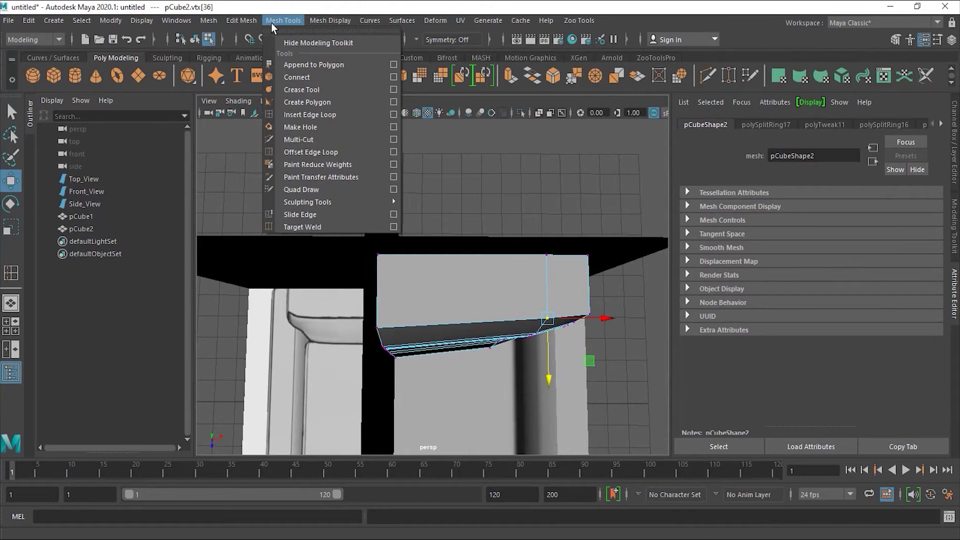
click(310, 114)
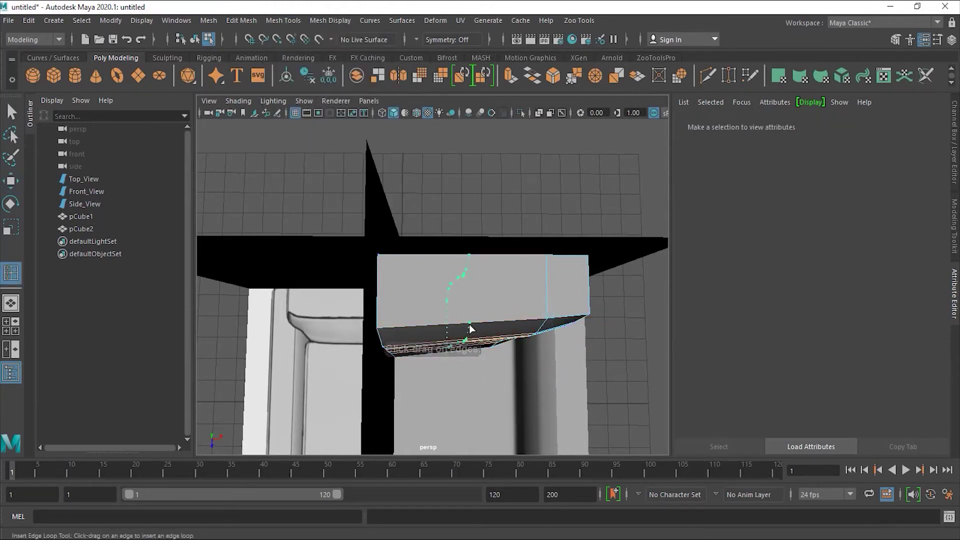
click(469, 324)
alt+drag(494, 377, 443, 330)
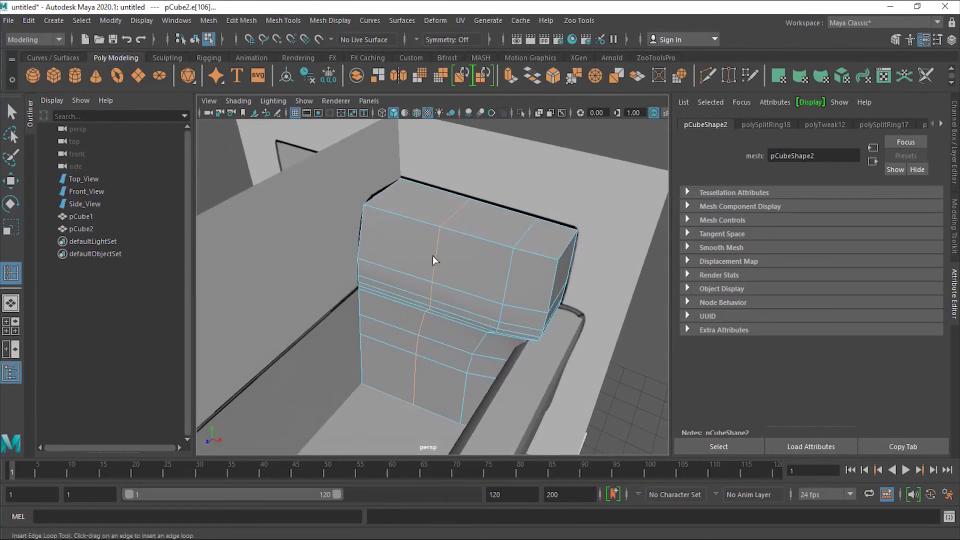
- Select the middle loop's front vertical edges down to the seat and pull them slightly forward to round the backrest
key(w)
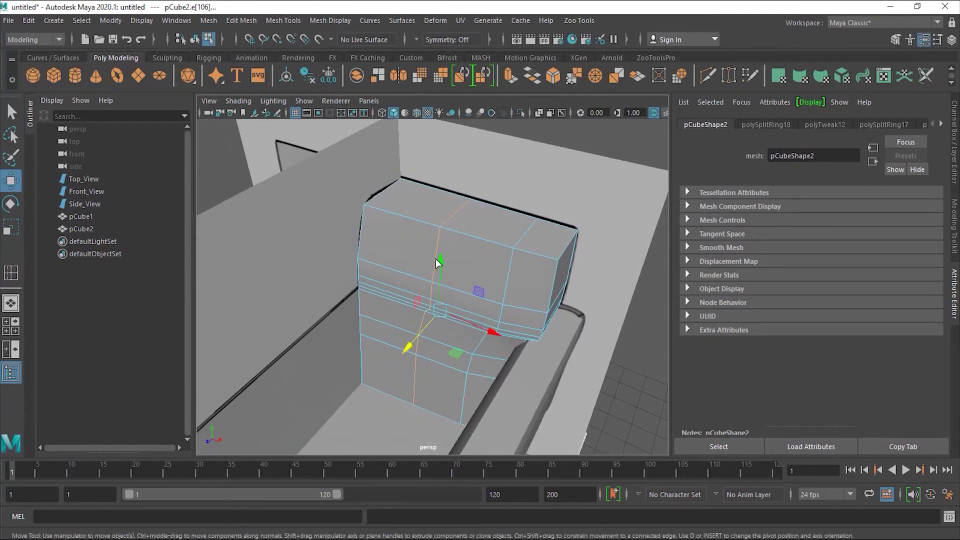
right_drag(436, 259, 428, 191)
double_click(432, 288)
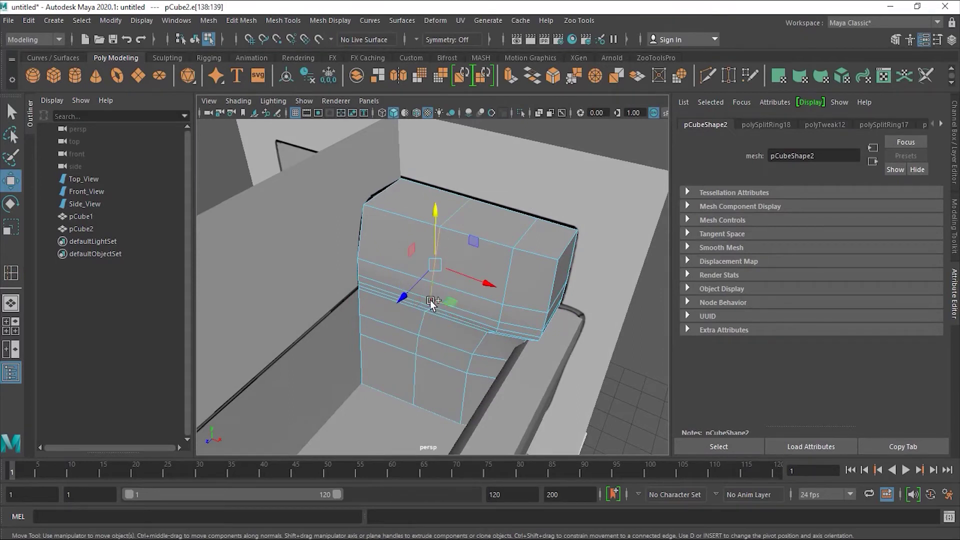
scroll(423, 325, up, 2)
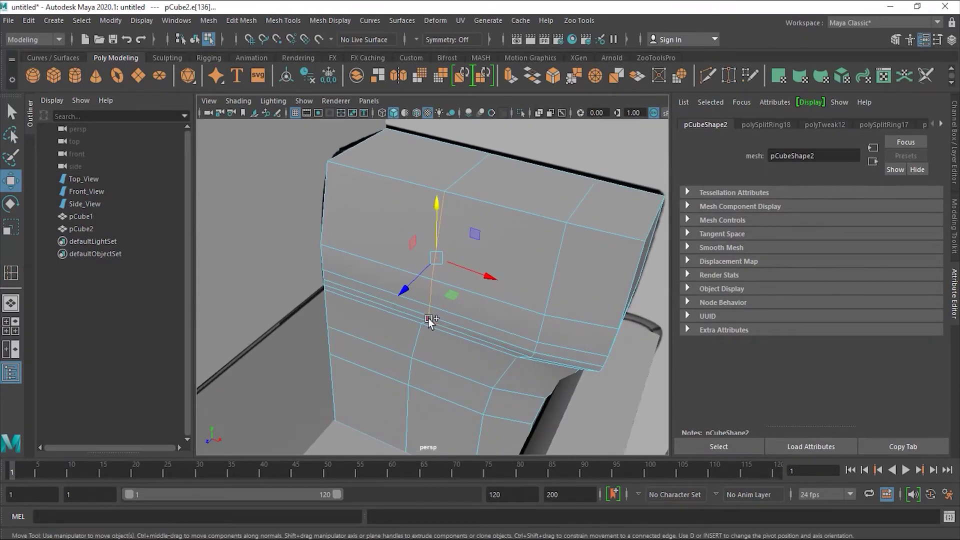
double_click(424, 322)
double_click(424, 325)
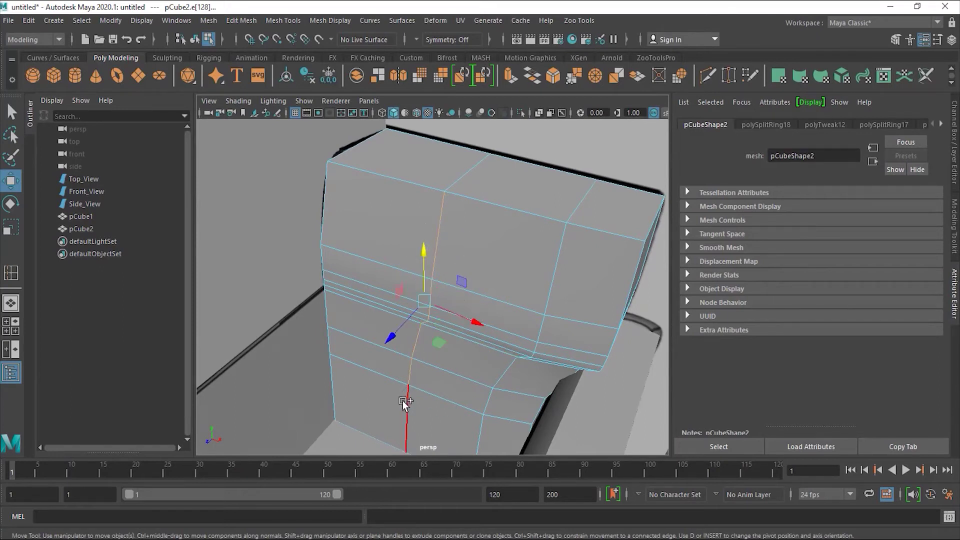
click(416, 302)
alt+drag(416, 302, 426, 346)
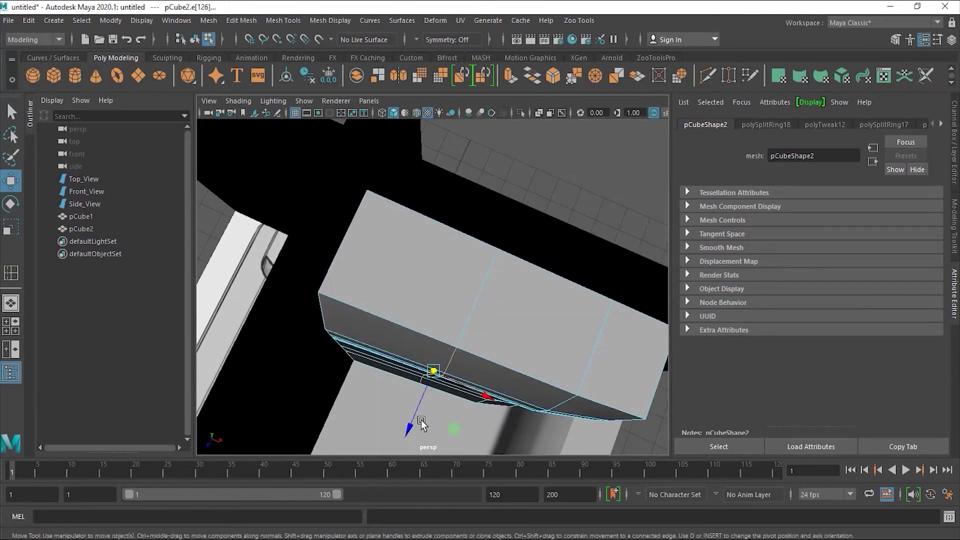
drag(415, 423, 411, 427)
alt+drag(387, 369, 439, 360)
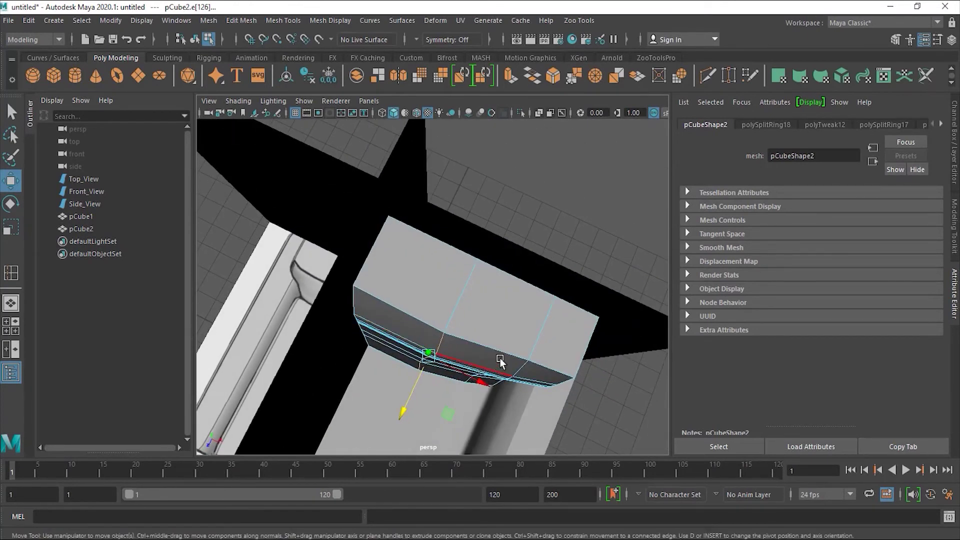
alt+drag(450, 414, 591, 351)
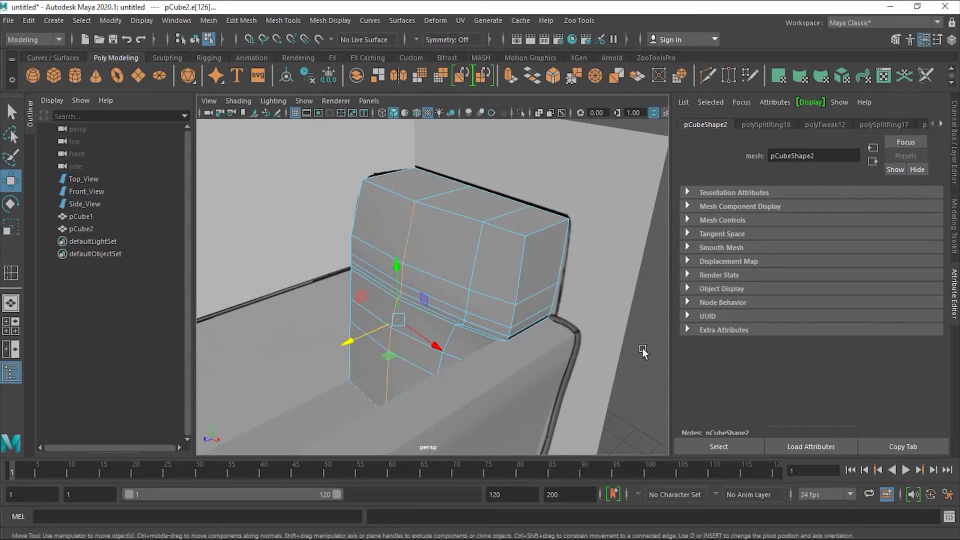
- Return the backrest to object mode and clear the selection
alt+drag(642, 348, 397, 300)
right_drag(456, 292, 508, 203)
click(580, 262)
- Examine the backrest's shape against the armrest, seat and references from several angles
alt+drag(601, 278, 420, 313)
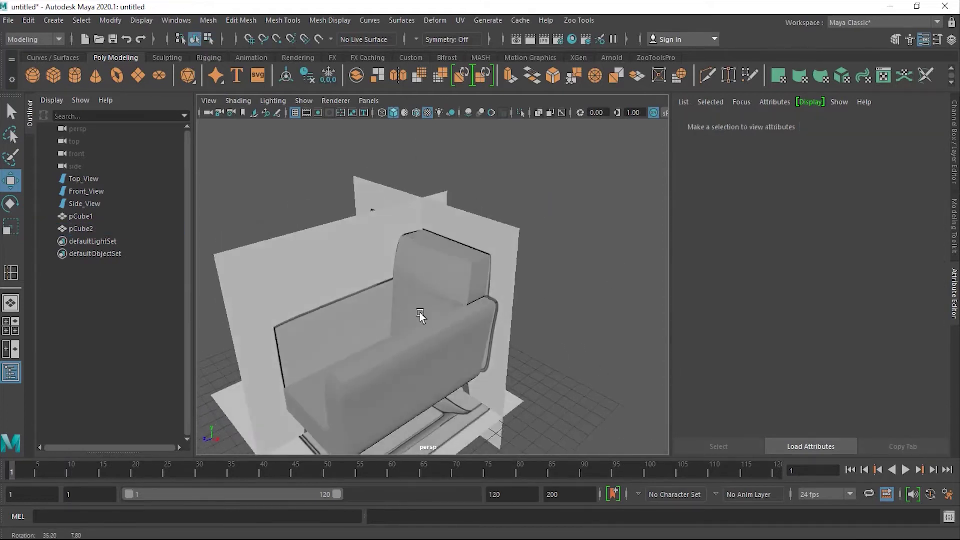
alt+right_drag(420, 313, 466, 332)
alt+drag(409, 331, 444, 320)
alt+right_drag(444, 320, 352, 330)
alt+drag(352, 328, 433, 283)
alt+right_drag(434, 283, 493, 278)
alt+right_drag(455, 307, 394, 325)
mouse_move(395, 326)
alt+mouse_down()
mouse_move(428, 315)
mouse_move(392, 326)
mouse_move(434, 323)
mouse_move(409, 341)
mouse_move(347, 340)
mouse_move(332, 359)
mouse_move(394, 337)
mouse_move(344, 352)
mouse_move(332, 332)
mouse_move(385, 321)
mouse_move(383, 336)
alt+mouse_up()
- Select the seat and armrest mesh and hide the References layer
click(385, 315)
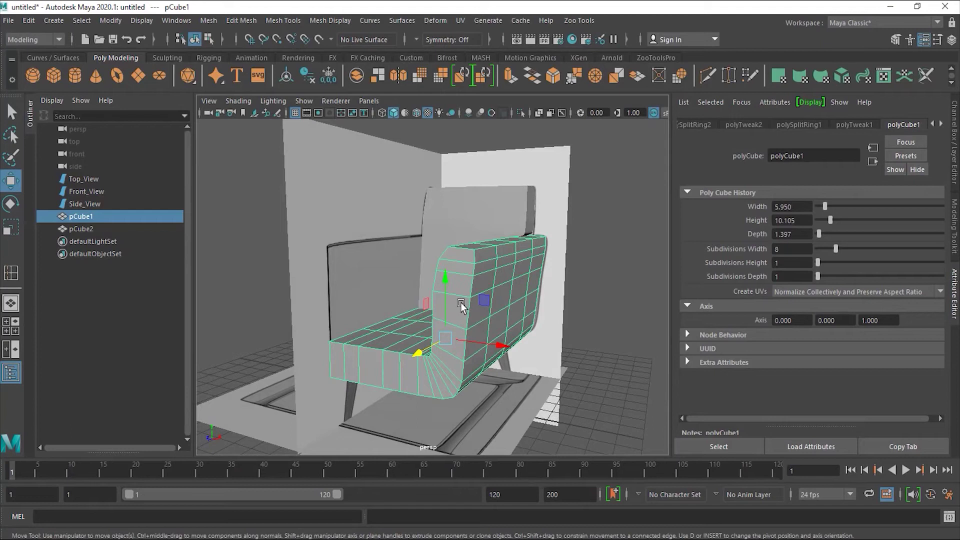
alt+drag(400, 339, 445, 332)
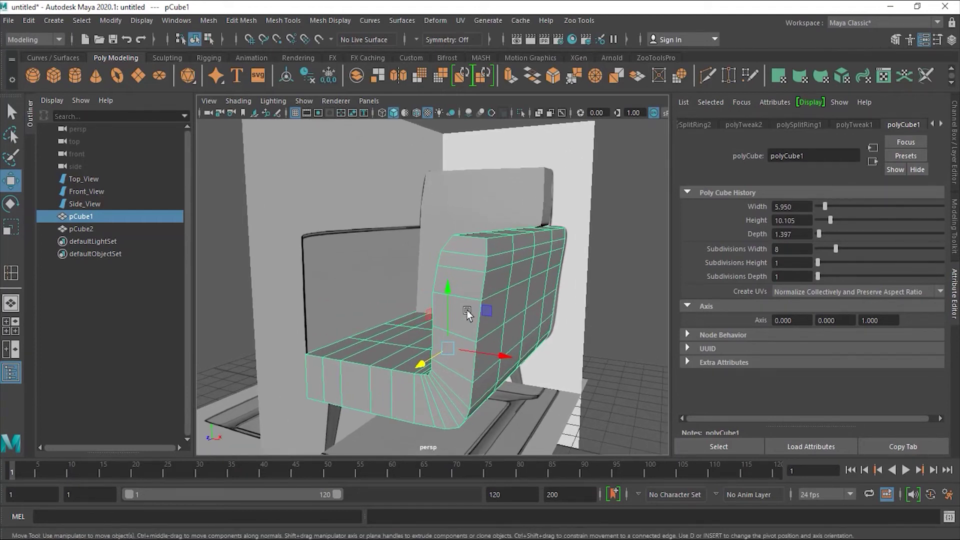
alt+right_drag(467, 312, 412, 315)
mouse_move(411, 316)
alt+mouse_down()
mouse_move(434, 328)
mouse_move(409, 333)
alt+mouse_up()
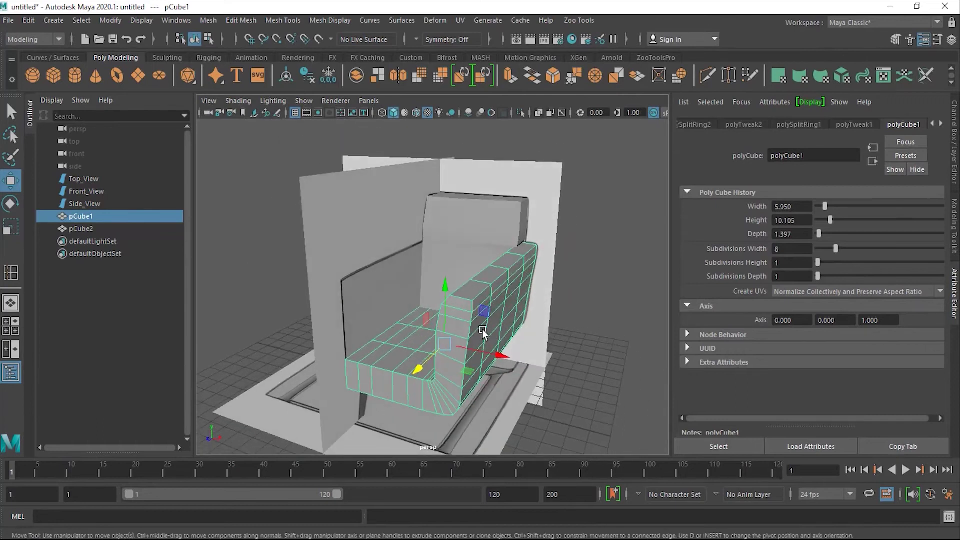
alt+right_drag(448, 225, 513, 220)
mouse_move(441, 249)
alt+mouse_down()
mouse_move(467, 252)
mouse_move(456, 252)
alt+mouse_up()
alt+right_drag(492, 266, 452, 272)
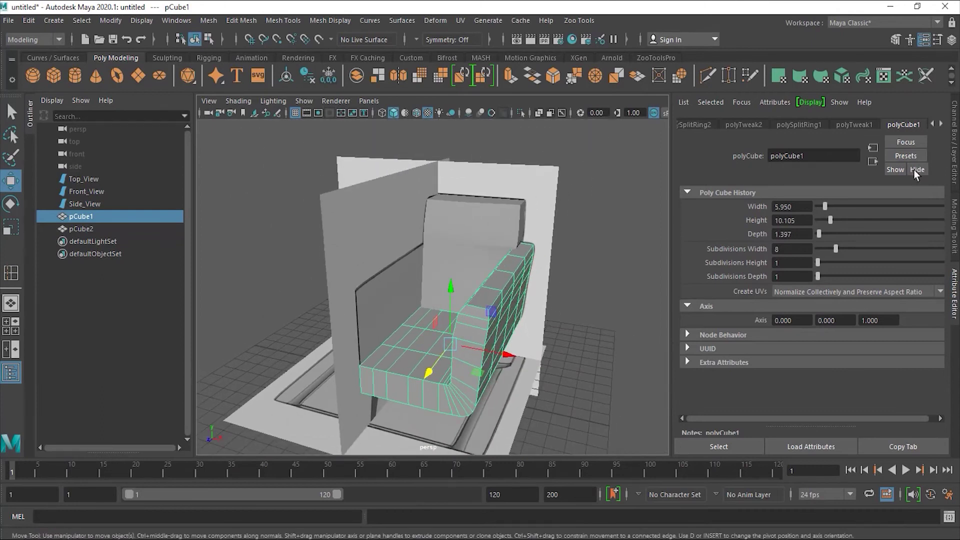
click(953, 145)
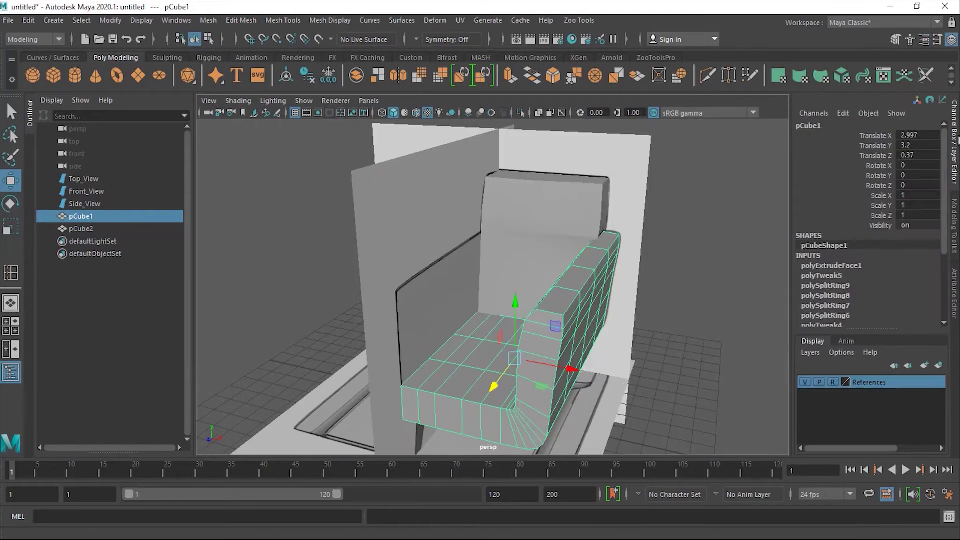
click(804, 382)
- Delete the four side faces along the seat's center end and return the mesh to object mode
alt+drag(698, 368, 733, 350)
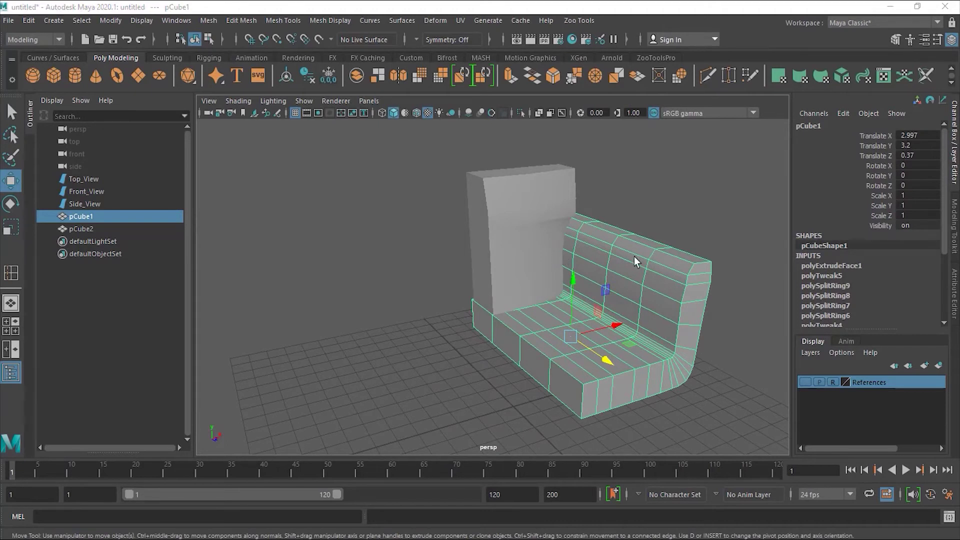
mouse_move(657, 213)
alt+mouse_down()
mouse_move(670, 220)
mouse_move(655, 225)
alt+mouse_up()
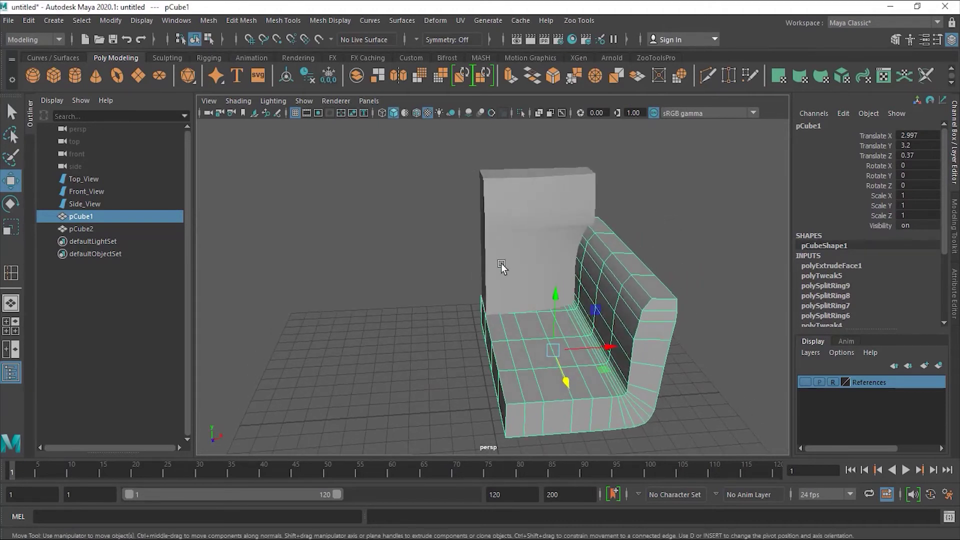
alt+drag(491, 334, 529, 300)
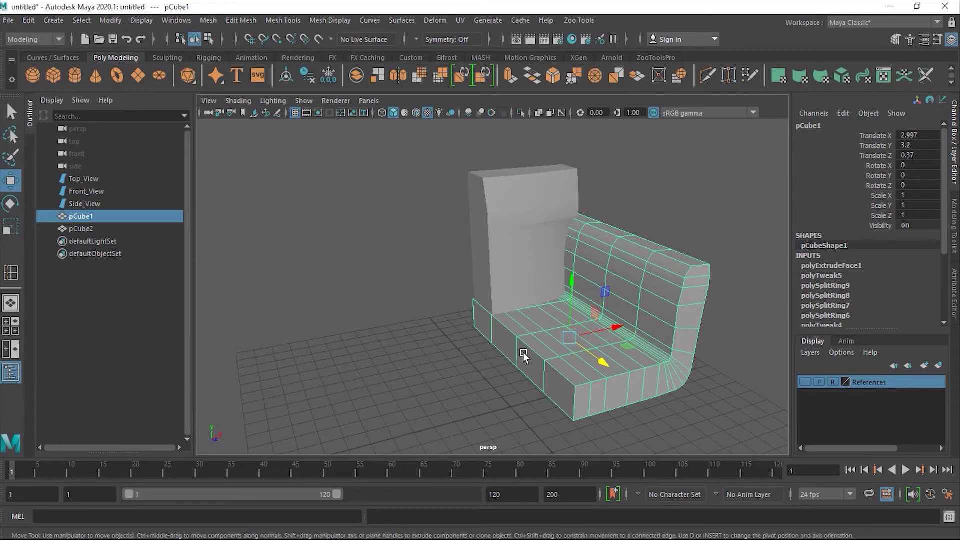
alt+drag(452, 349, 499, 349)
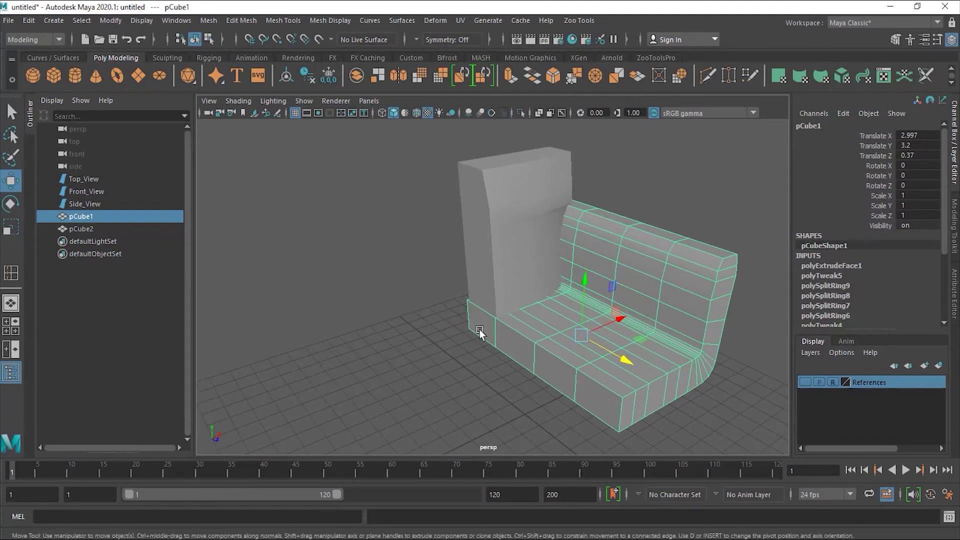
alt+drag(537, 404, 556, 391)
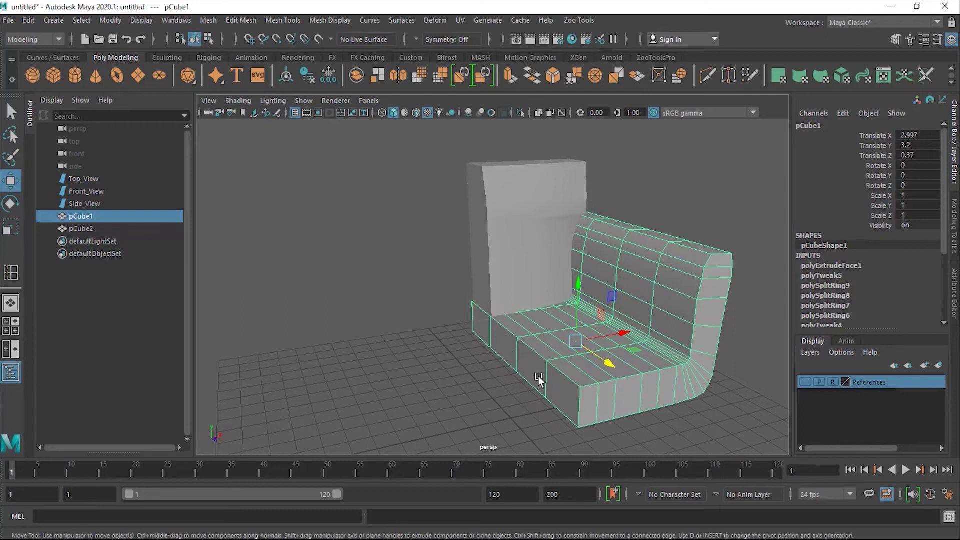
right_click(561, 393)
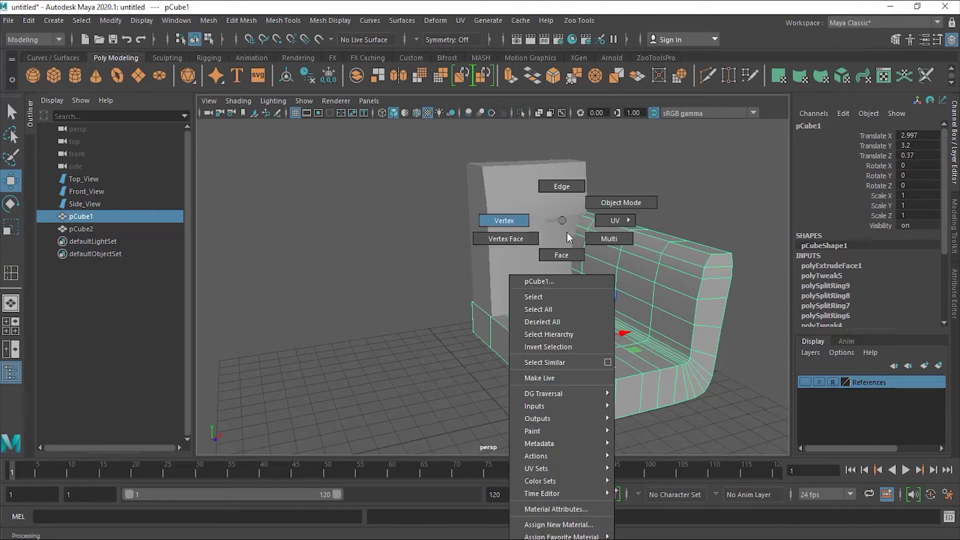
click(567, 256)
click(561, 389)
shift+click(530, 371)
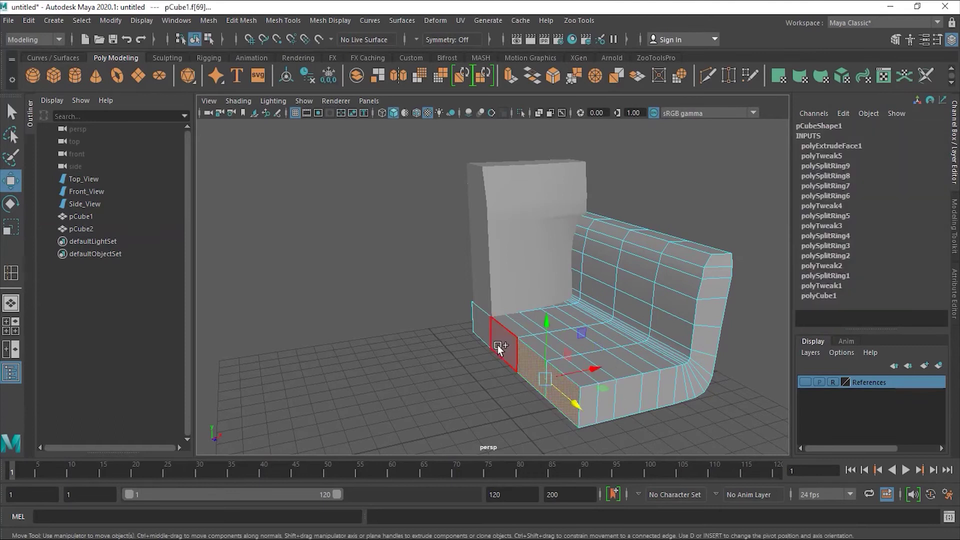
shift+click(499, 345)
shift+click(481, 328)
click(464, 343)
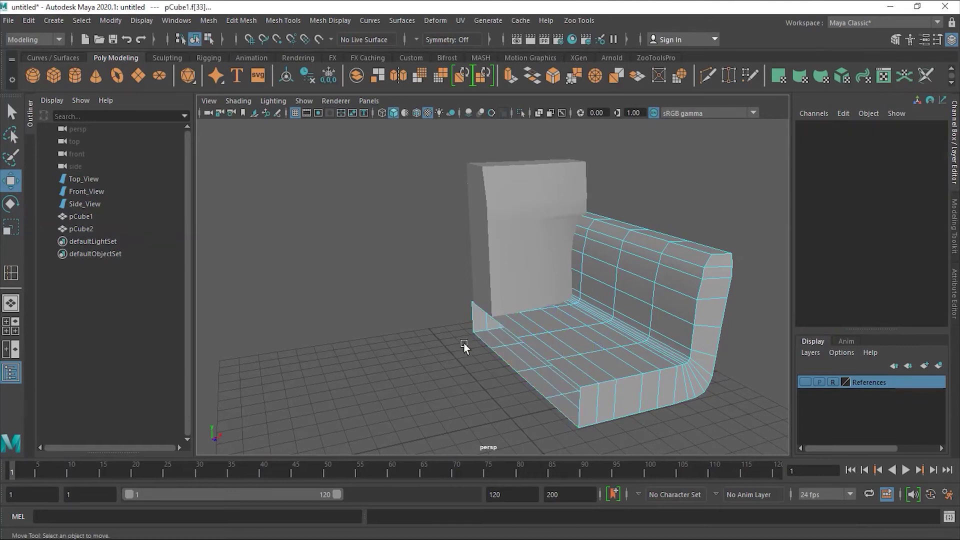
alt+drag(464, 343, 493, 356)
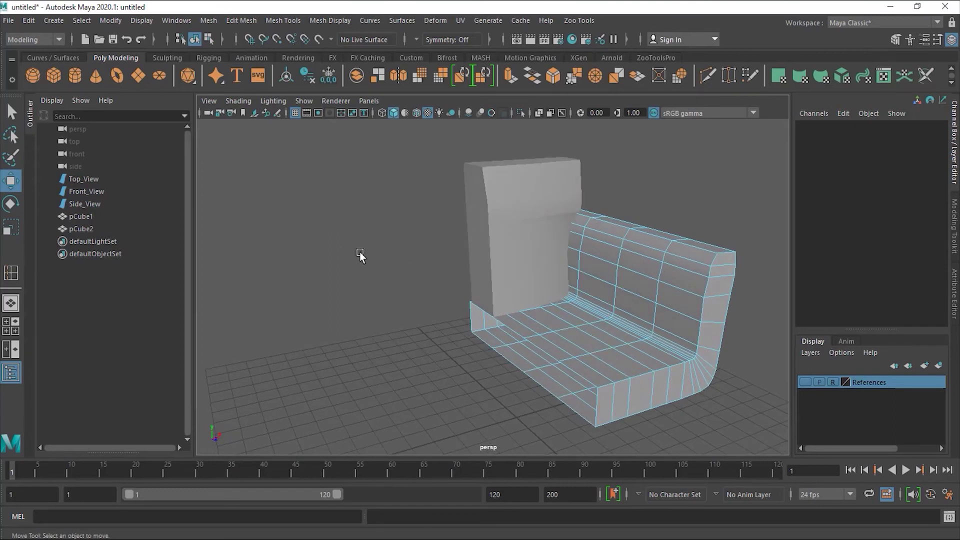
right_click(581, 341)
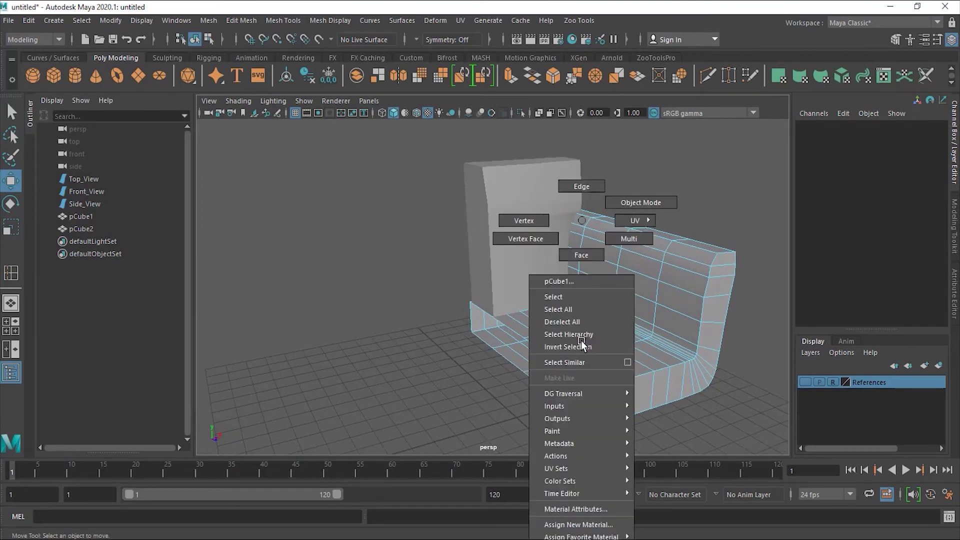
click(643, 206)
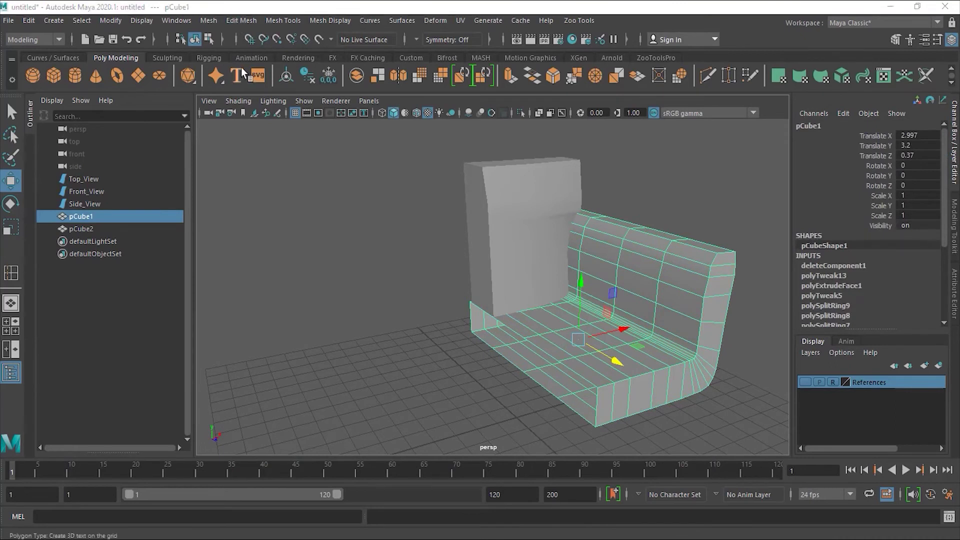
- Try to mirror the seat and armrest mesh across X about its current pivot, and undo the mirror
click(208, 20)
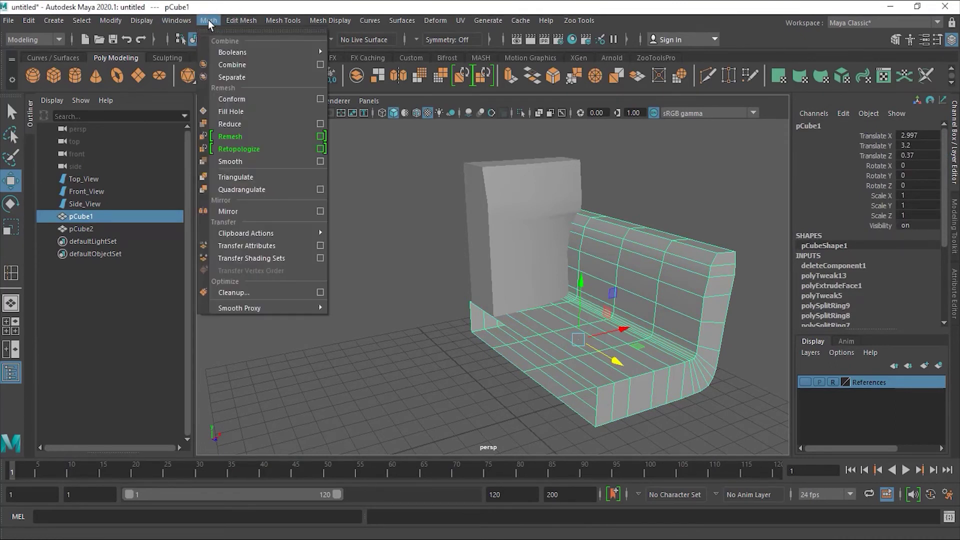
click(275, 214)
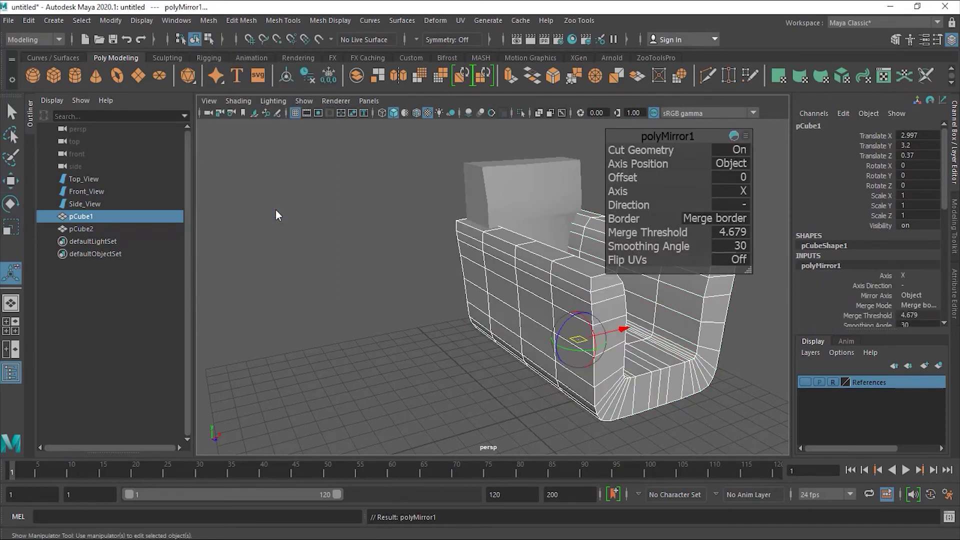
alt+drag(402, 296, 523, 356)
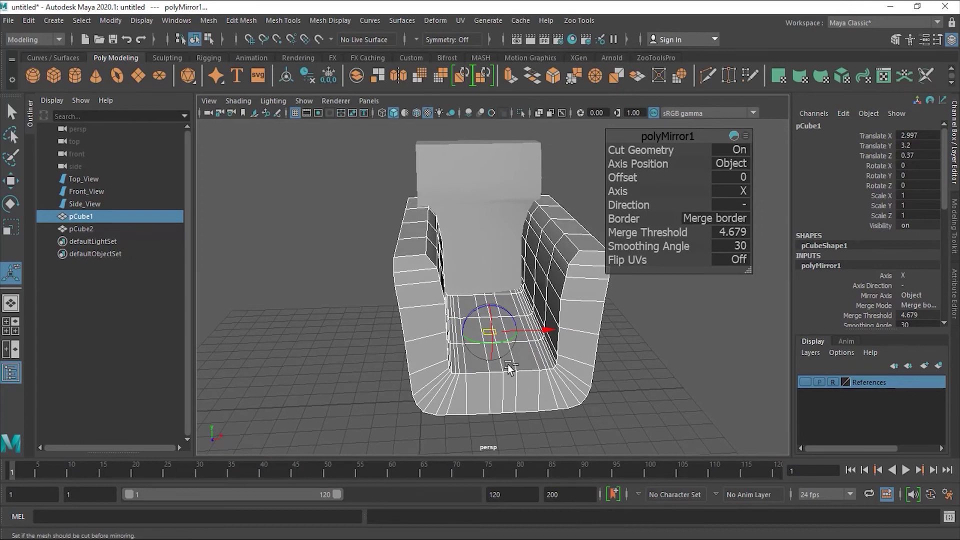
key(ctrl+z)
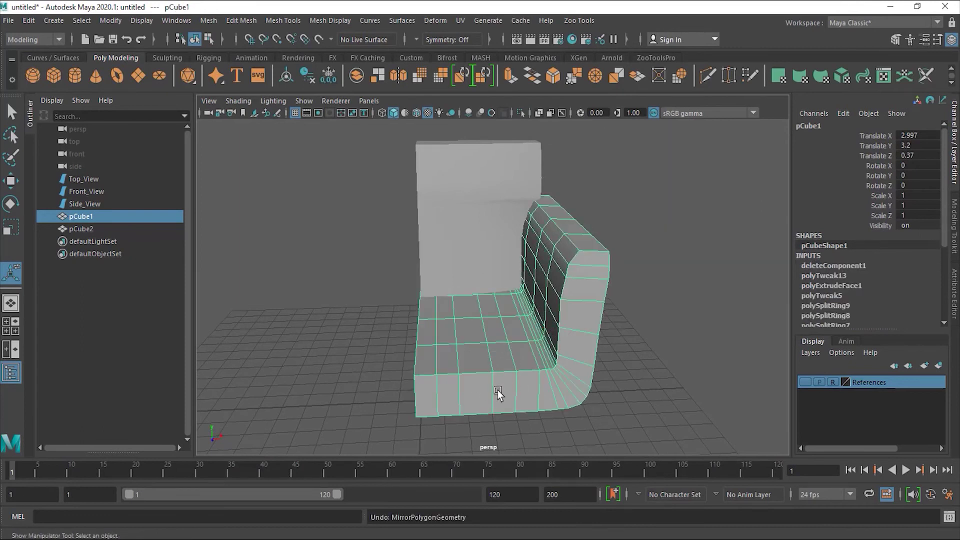
- Move the seat mesh's pivot along X onto its open center border using point snapping, and turn the snapping off
alt+drag(428, 407, 403, 399)
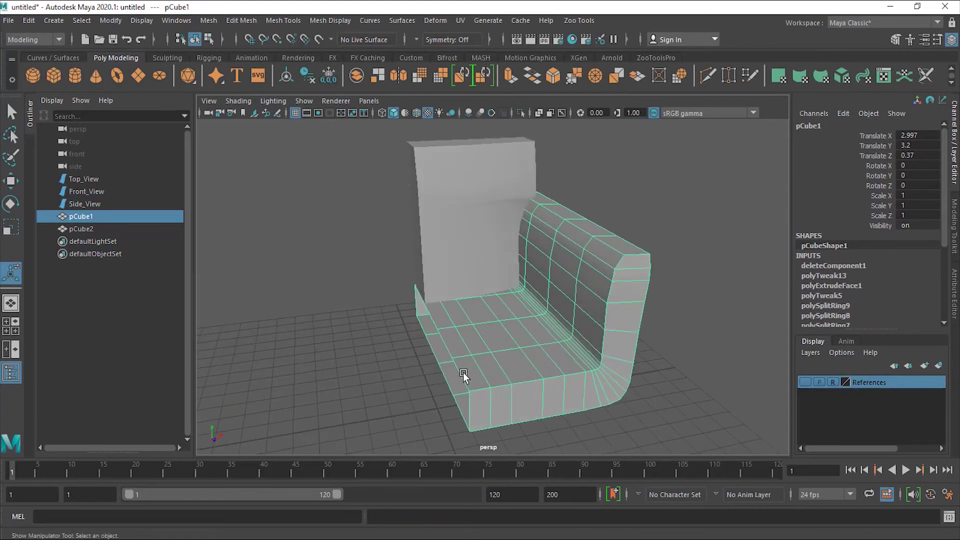
key(w)
alt+drag(525, 377, 408, 359)
scroll(407, 359, up, 3)
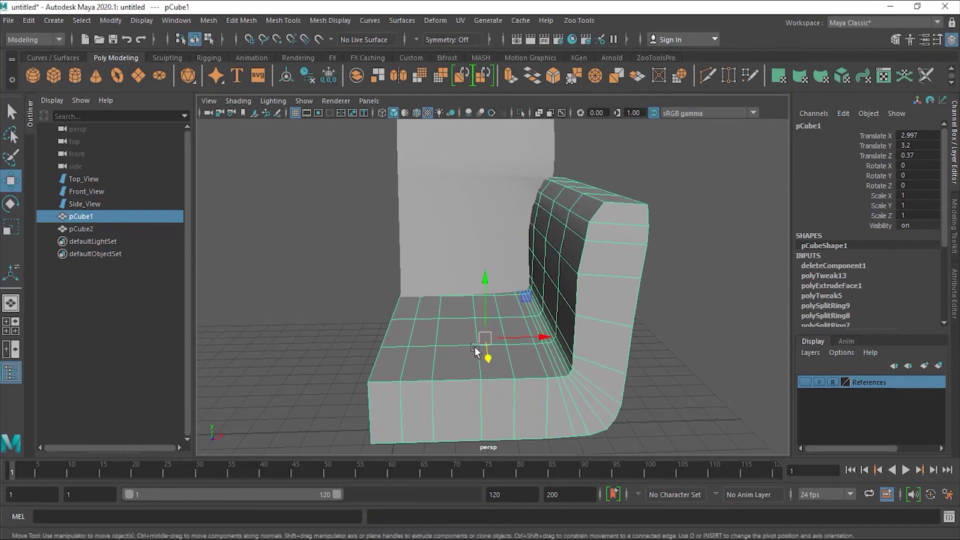
alt+drag(468, 333, 471, 302)
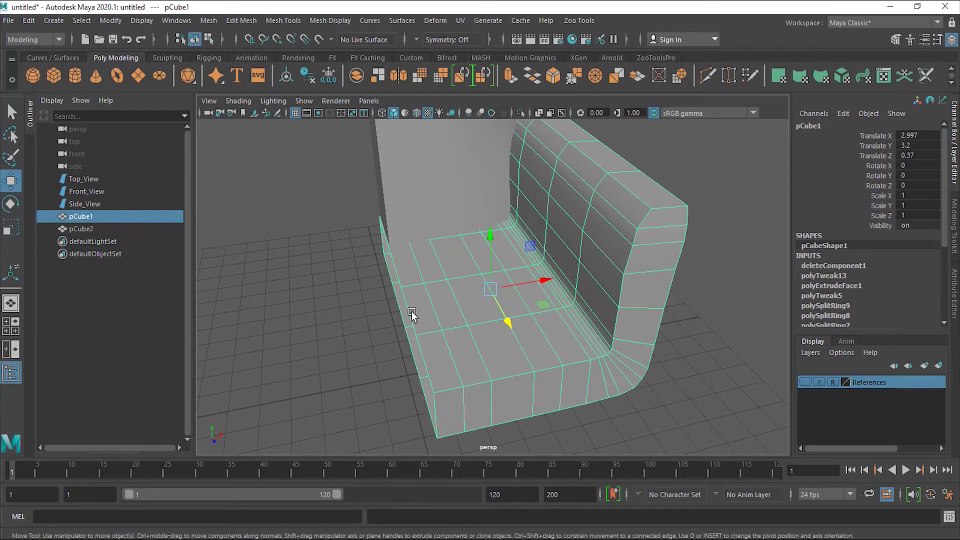
click(277, 39)
key(d)
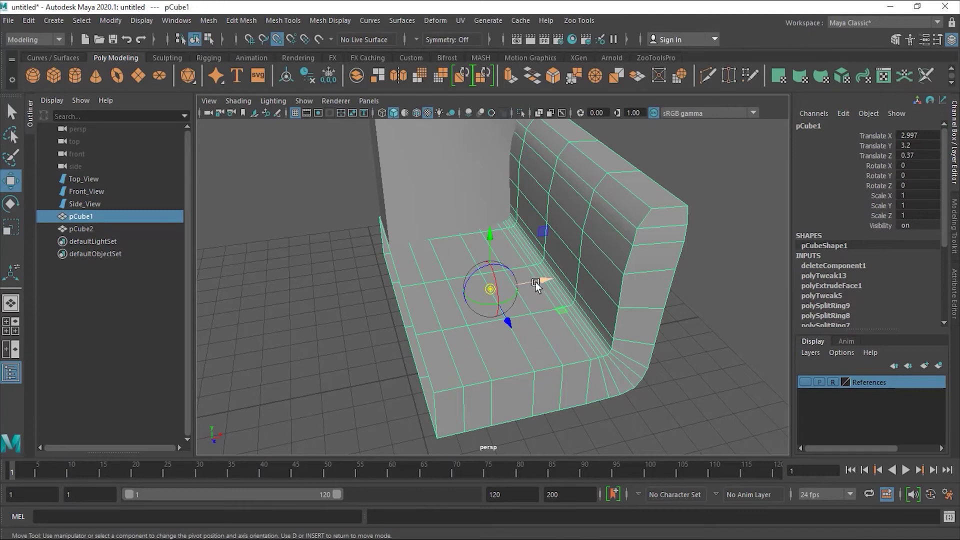
drag(533, 280, 411, 305)
alt+drag(413, 343, 360, 295)
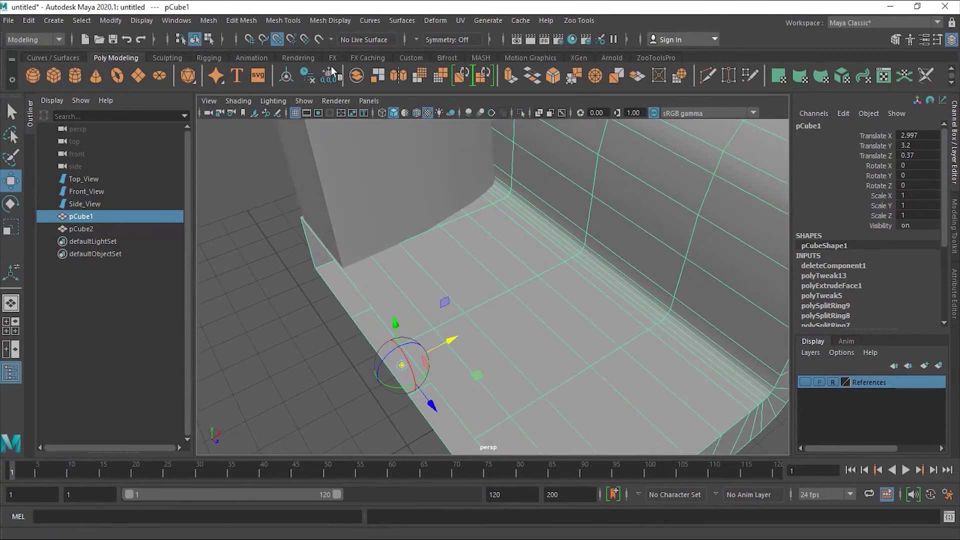
click(276, 39)
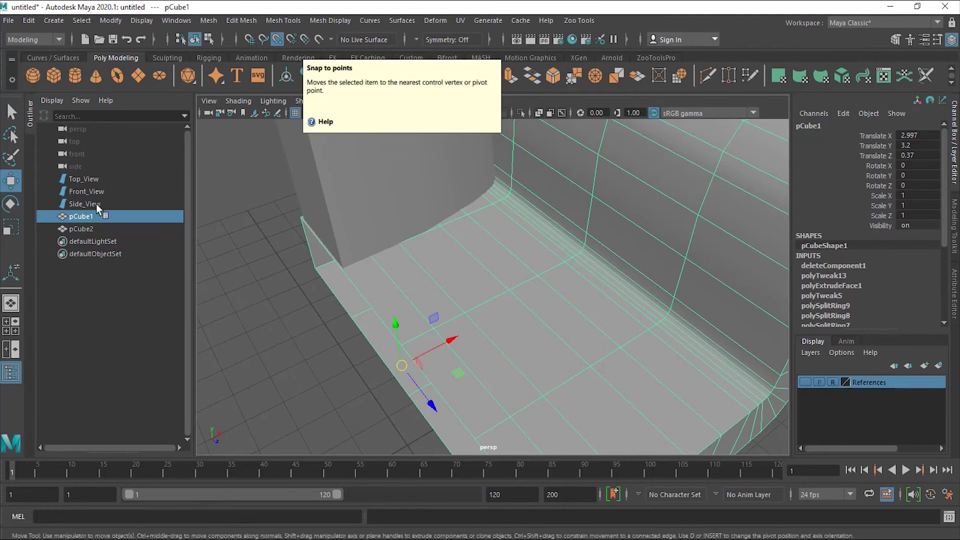
click(277, 39)
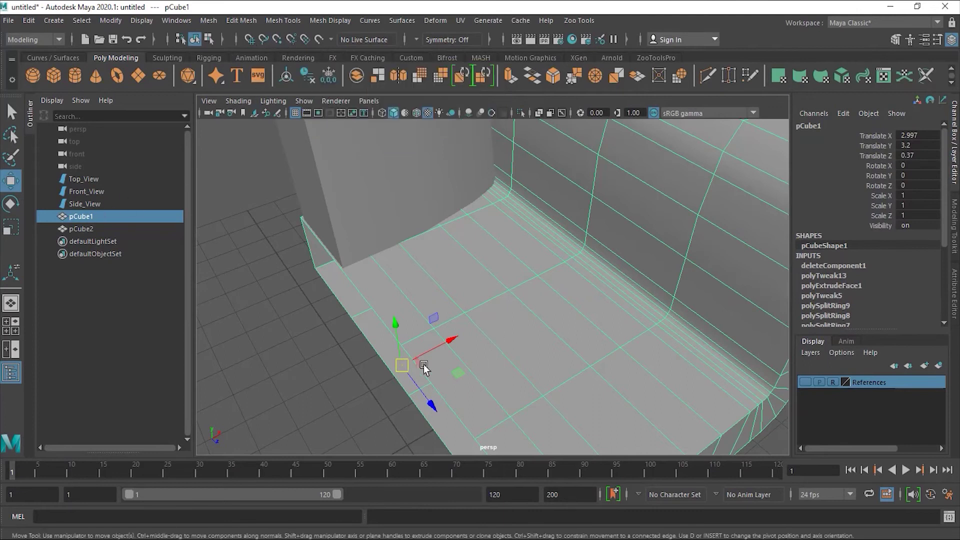
- Mirror the seat and armrest mesh across X in the negative direction about the object pivot, merging the border
scroll(494, 354, down, 5)
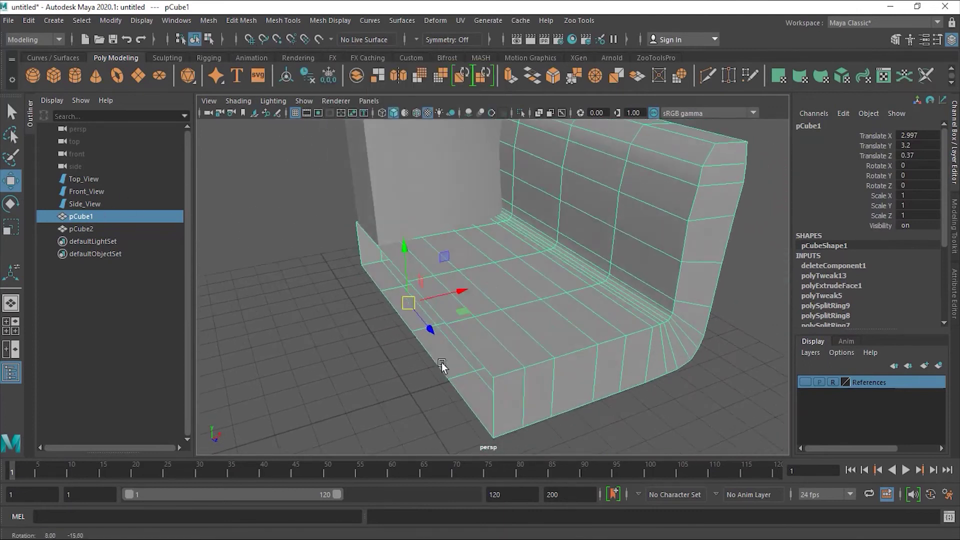
click(217, 23)
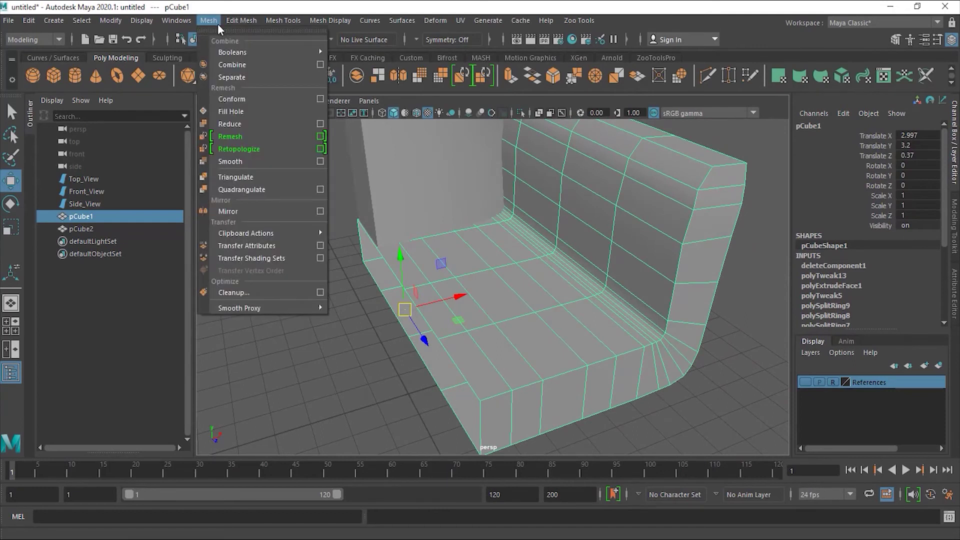
click(241, 212)
alt+drag(257, 223, 368, 302)
scroll(350, 307, down, 3)
alt+drag(443, 279, 457, 345)
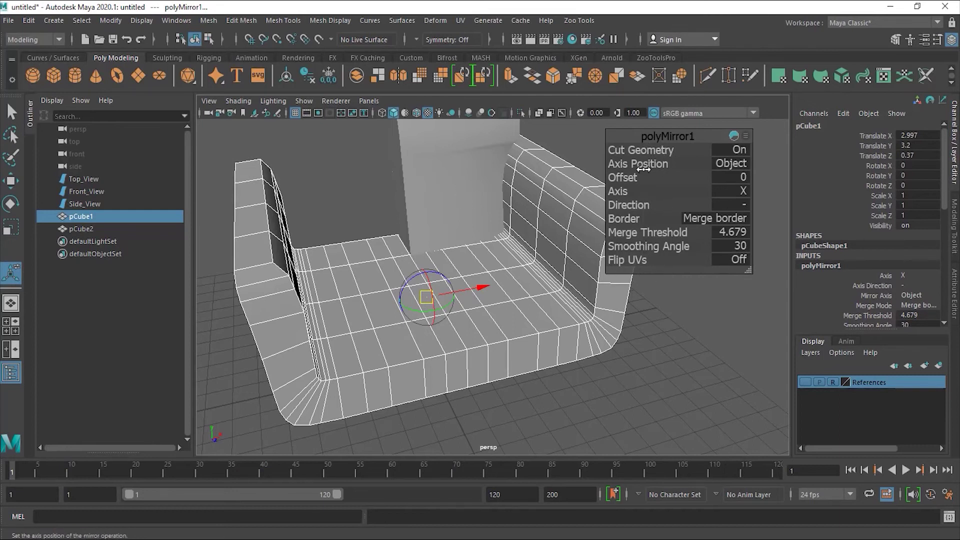
- Select the curved backrest mesh and switch it to face selection
alt+middle_drag(496, 194, 491, 297)
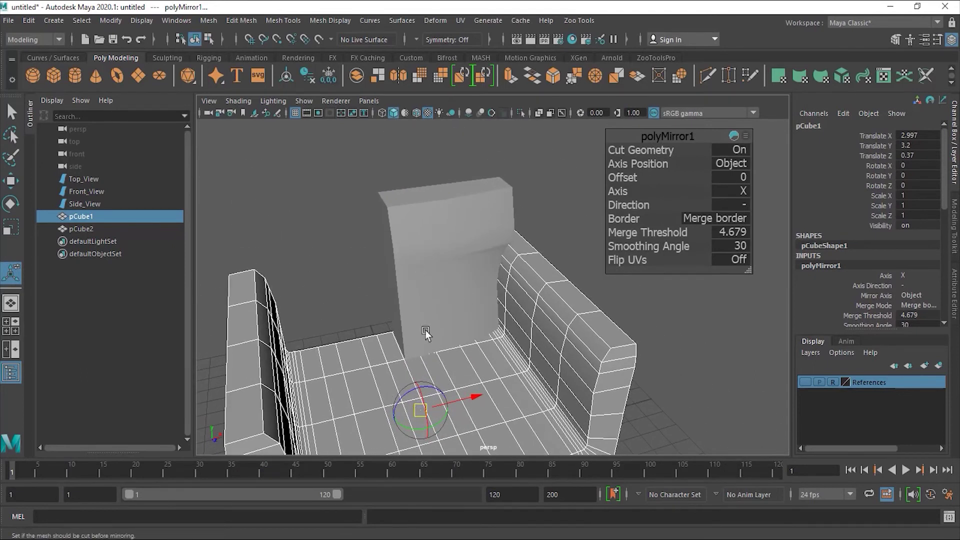
click(435, 222)
scroll(439, 231, up, 3)
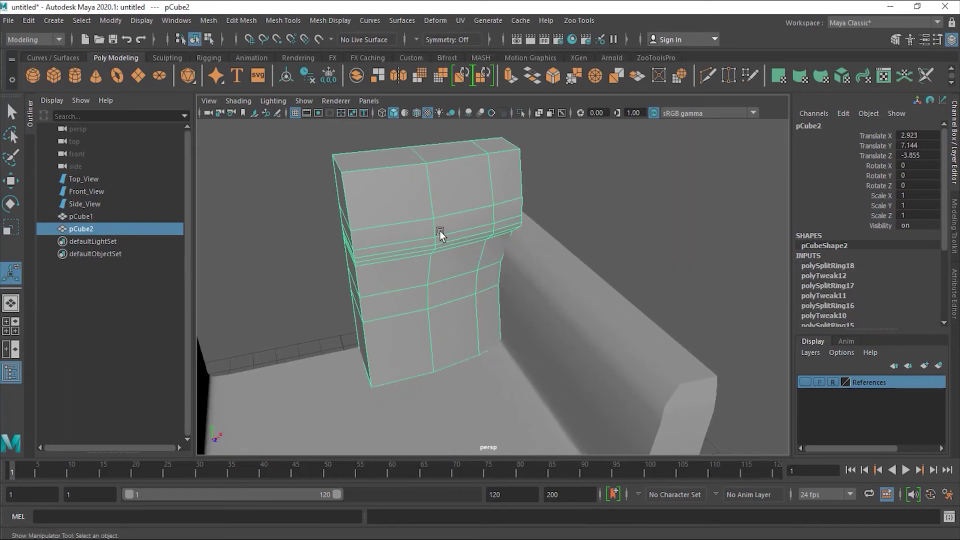
alt+middle_drag(440, 232, 522, 233)
alt+drag(523, 233, 483, 270)
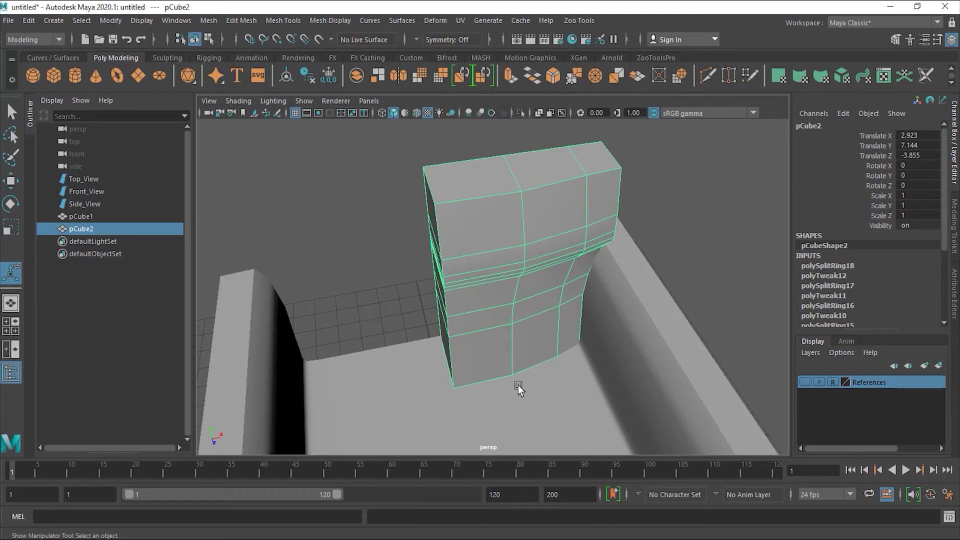
alt+drag(505, 373, 519, 250)
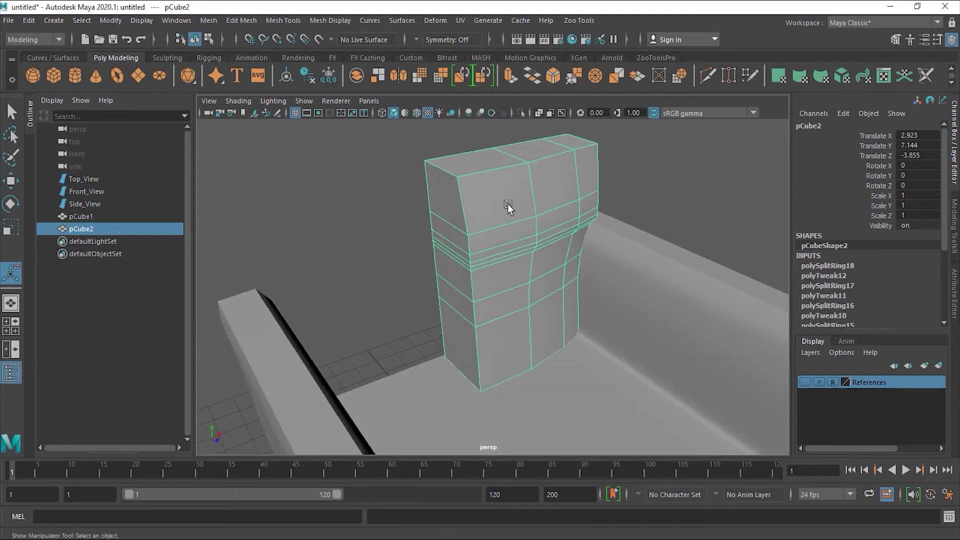
mouse_move(498, 219)
alt+mouse_down()
mouse_move(486, 229)
mouse_move(500, 233)
alt+mouse_up()
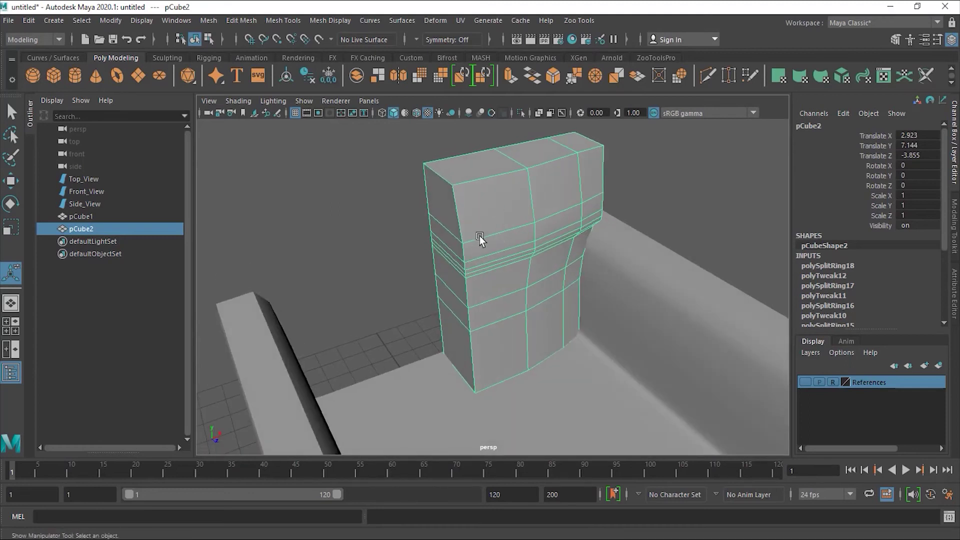
mouse_move(463, 236)
alt+right_down()
mouse_move(491, 236)
mouse_move(476, 240)
alt+right_up()
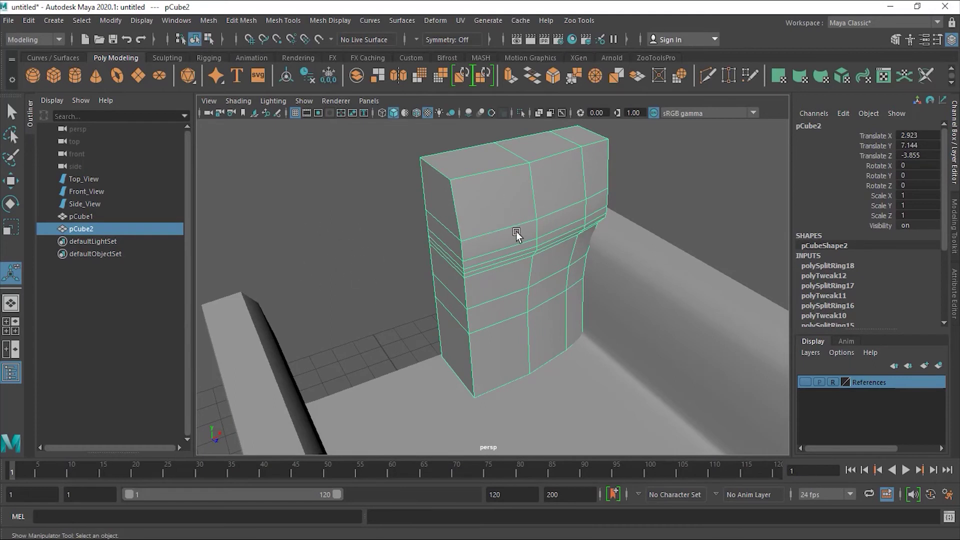
mouse_move(399, 232)
alt+mouse_down()
mouse_move(381, 232)
mouse_move(396, 235)
alt+mouse_up()
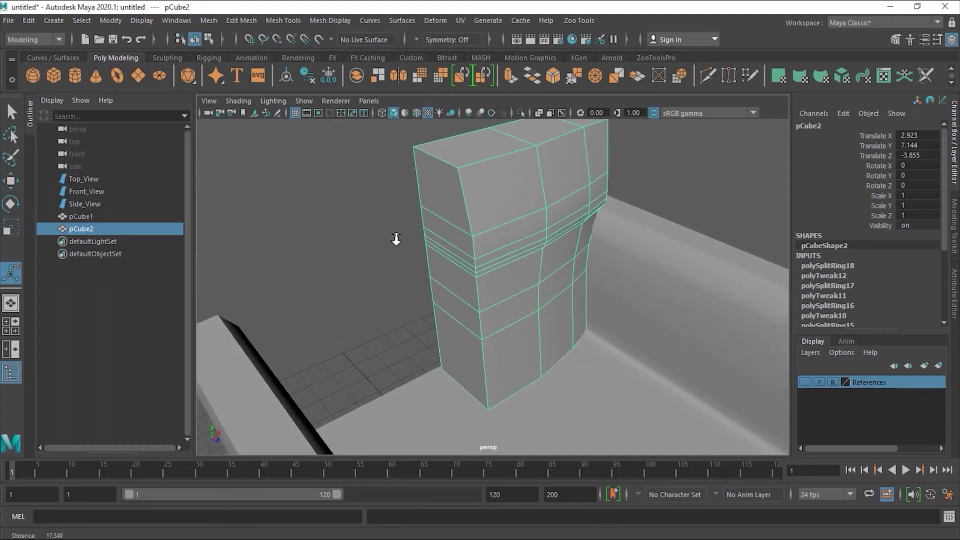
right_click(442, 191)
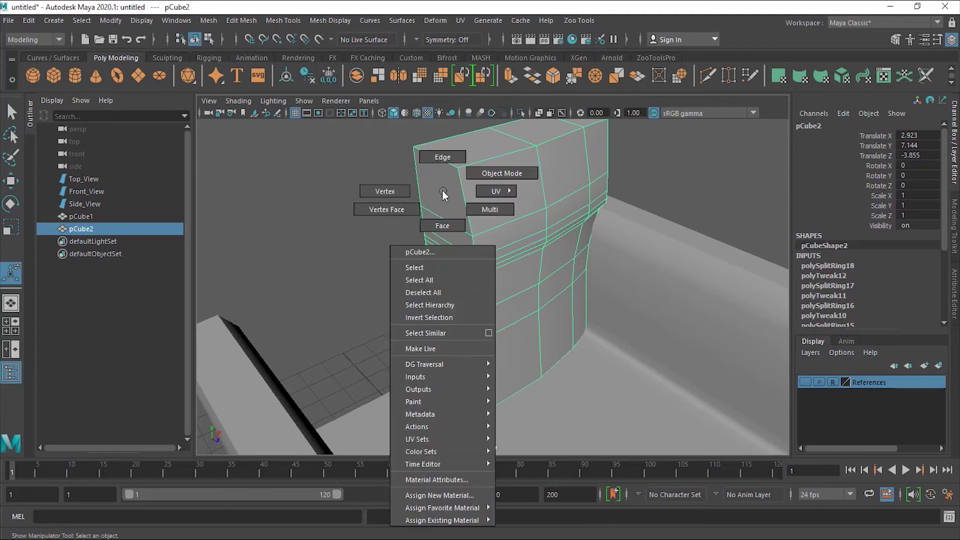
click(450, 224)
click(446, 220)
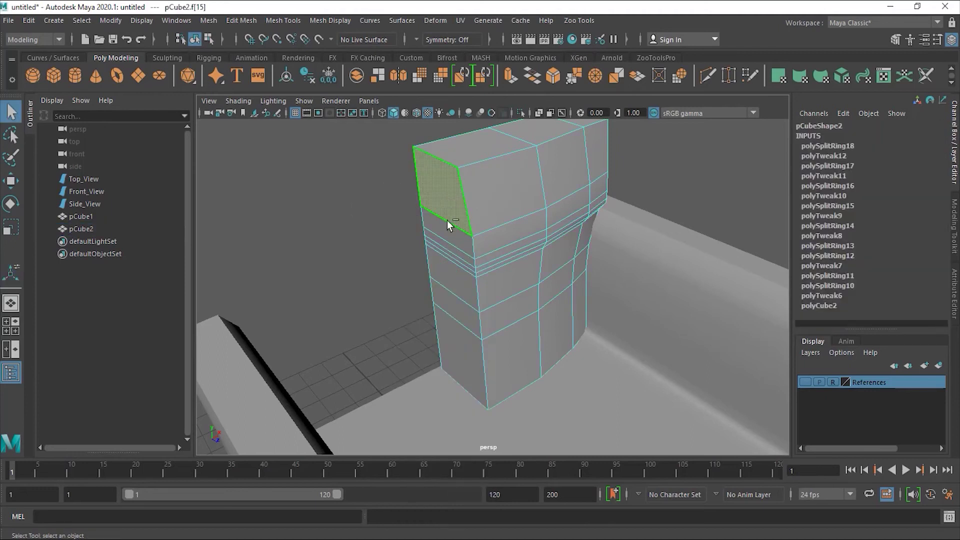
shift+click(446, 256)
shift+click(446, 280)
shift+click(445, 310)
shift+click(455, 331)
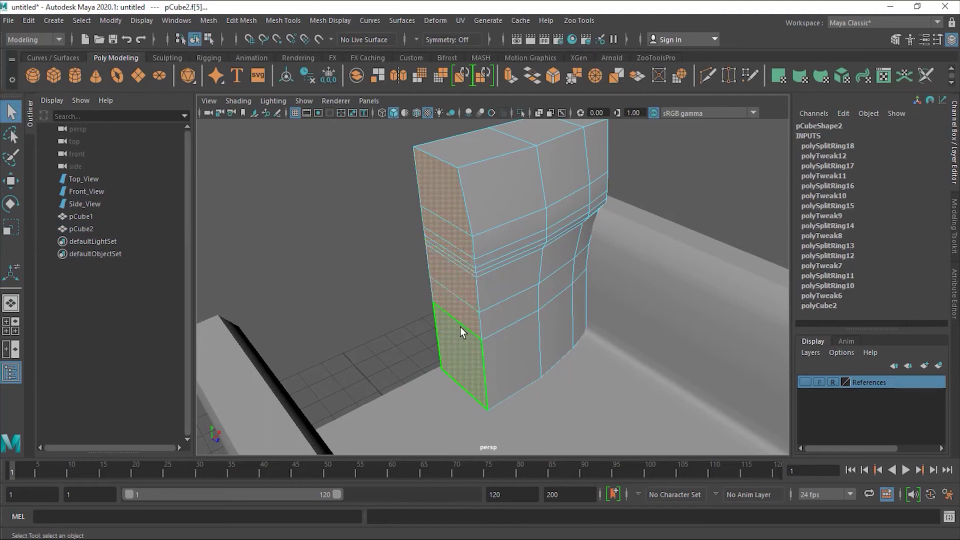
click(380, 240)
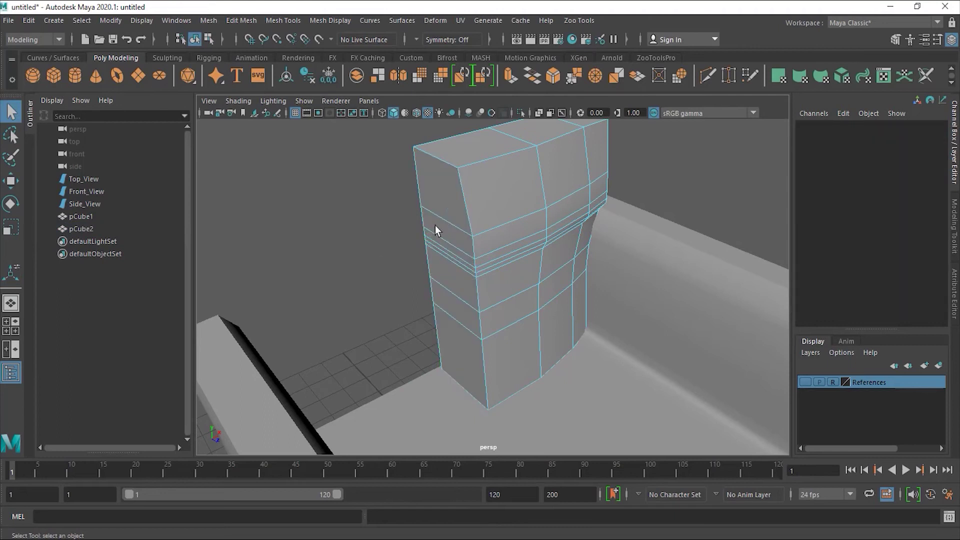
click(449, 184)
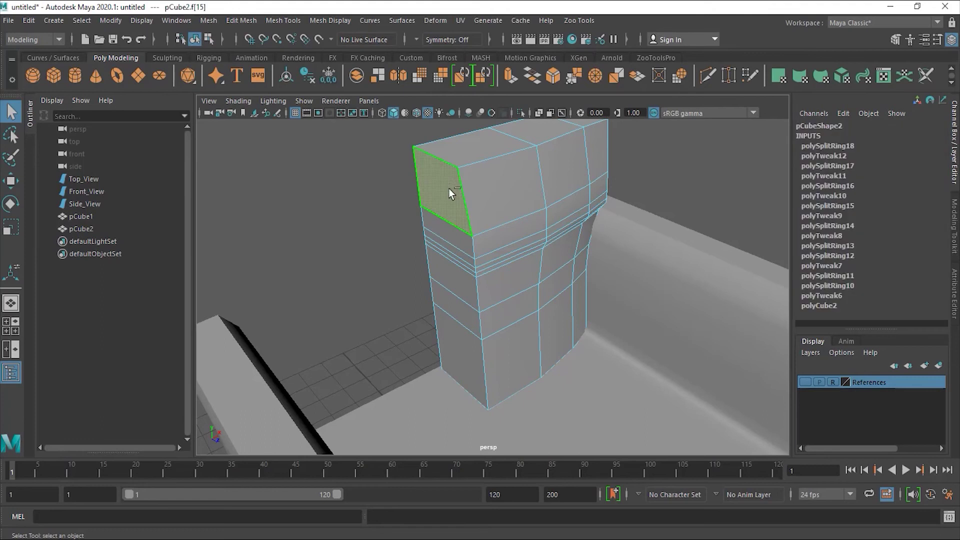
shift+double_click(458, 351)
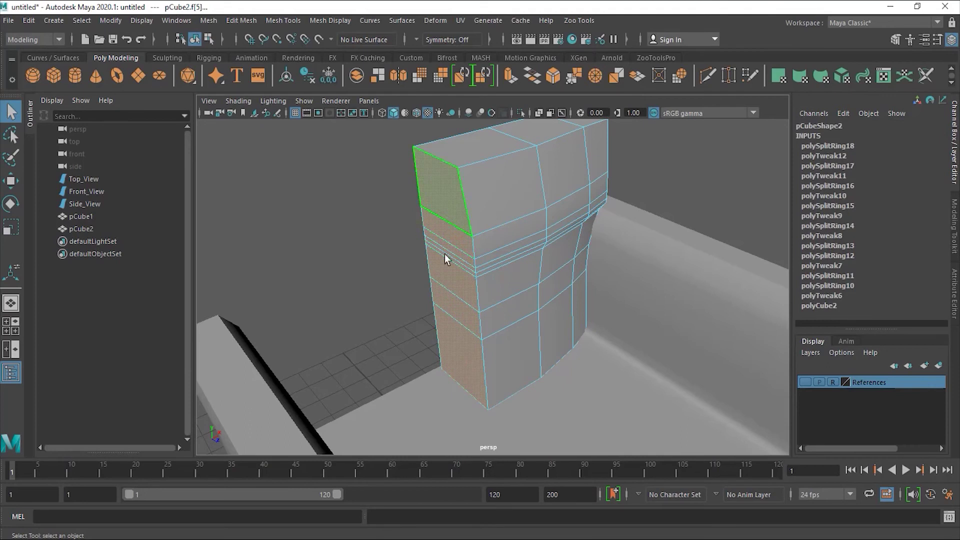
click(403, 249)
click(435, 191)
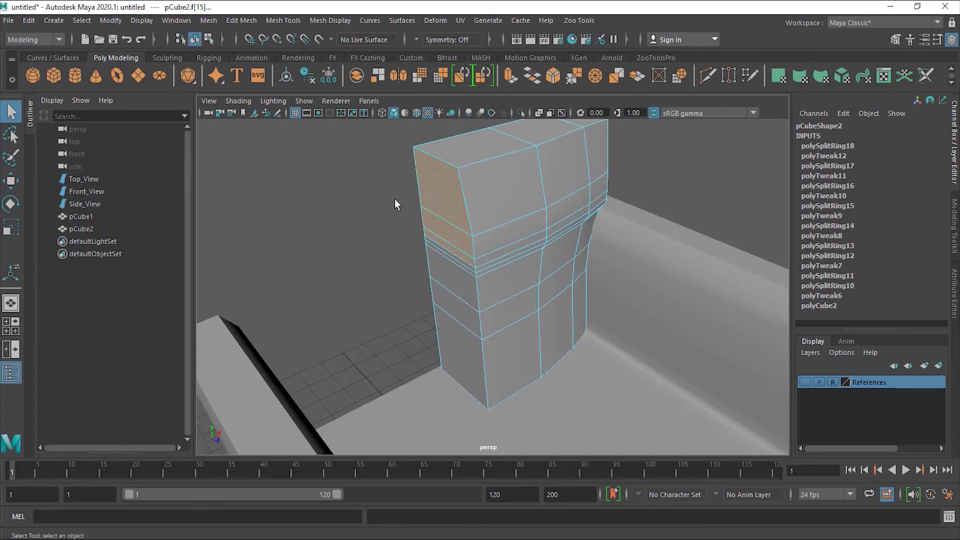
- Delete all the side faces along the backrest's center end and return the mesh to object mode
click(441, 190)
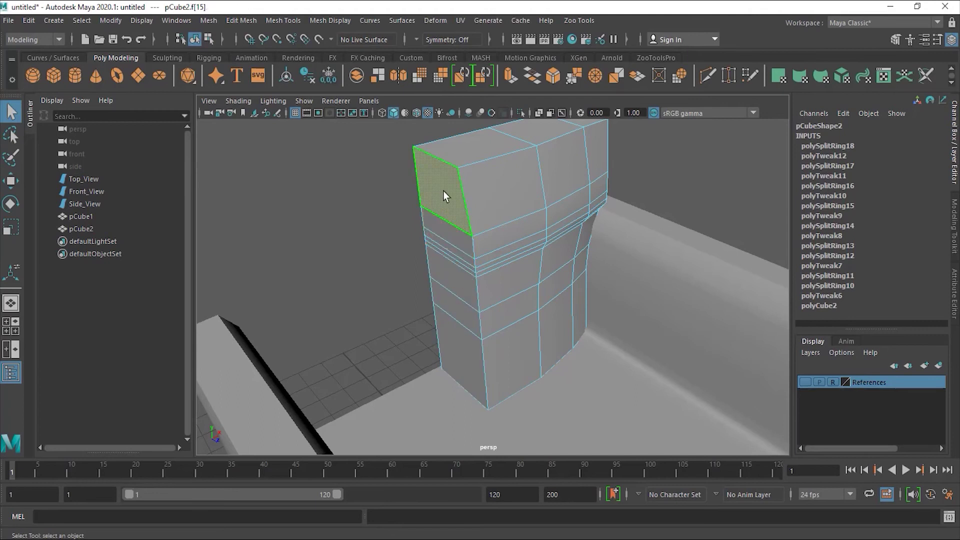
shift+double_click(457, 347)
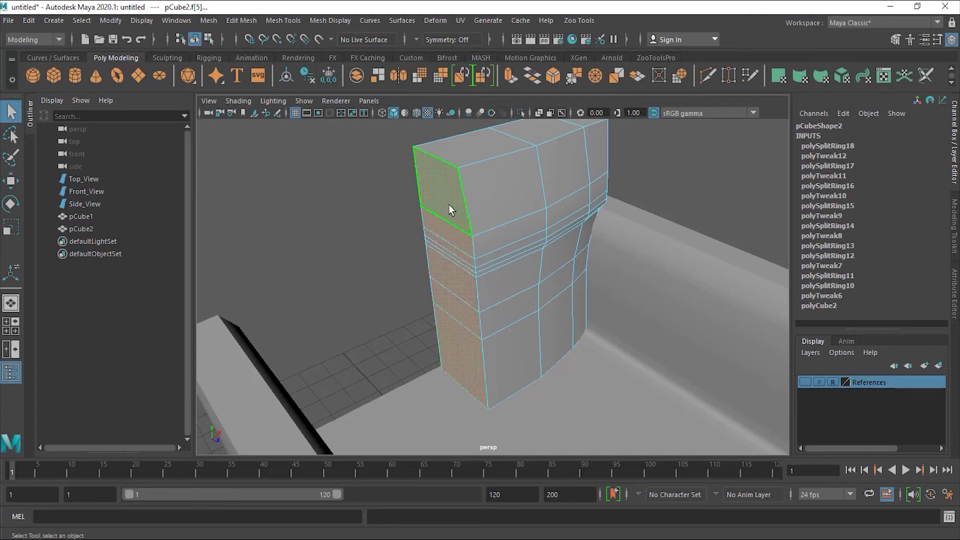
click(391, 275)
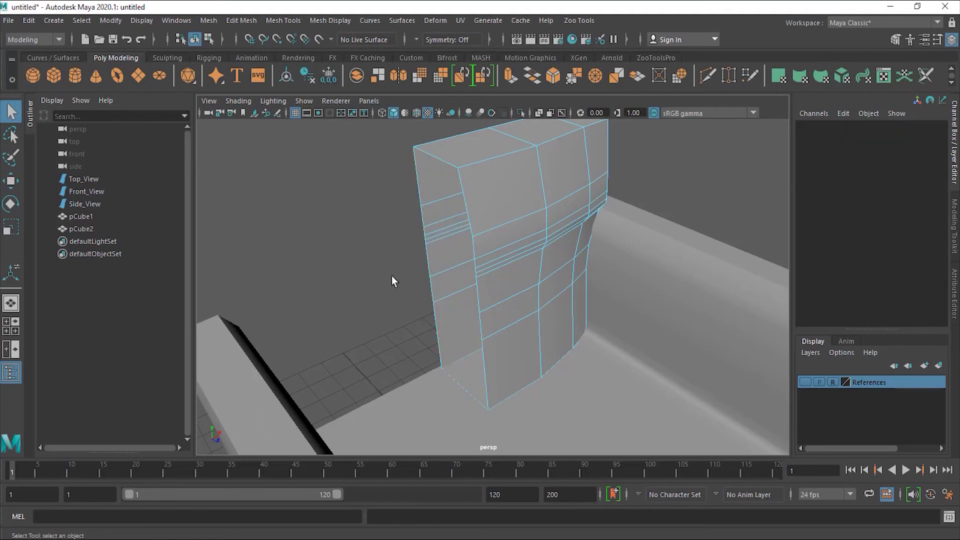
alt+drag(392, 275, 364, 255)
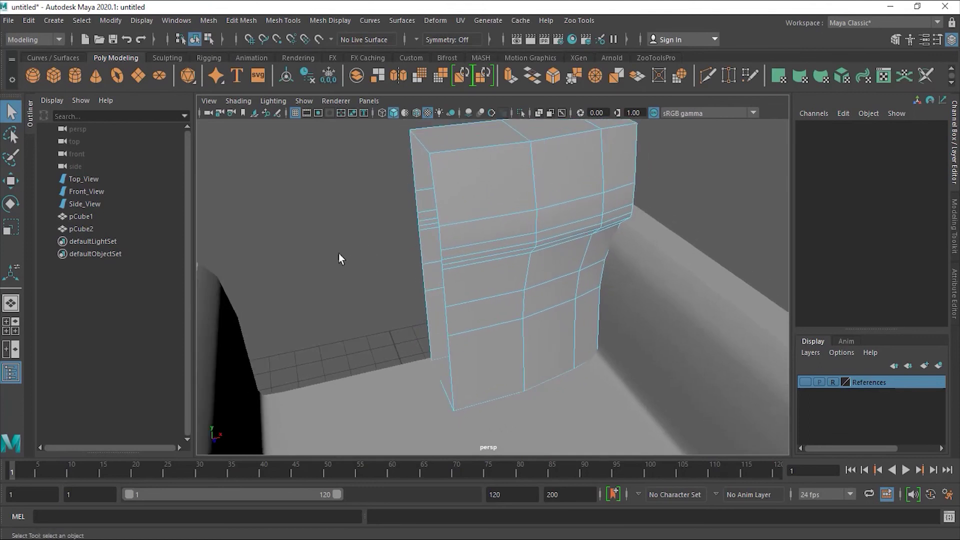
right_drag(511, 173, 586, 158)
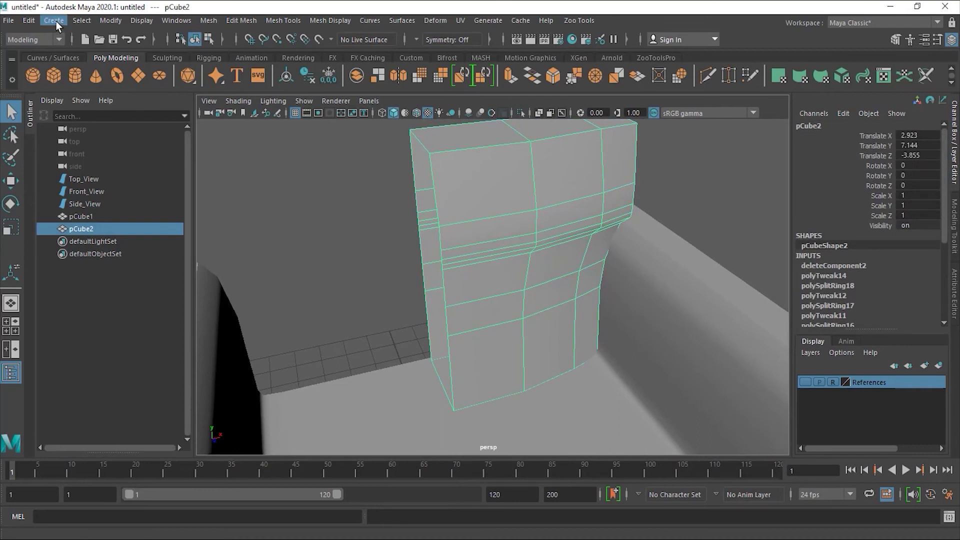
- Duplicate the half backrest and move the copy along X to about -3.55, over the seat's other half
click(29, 21)
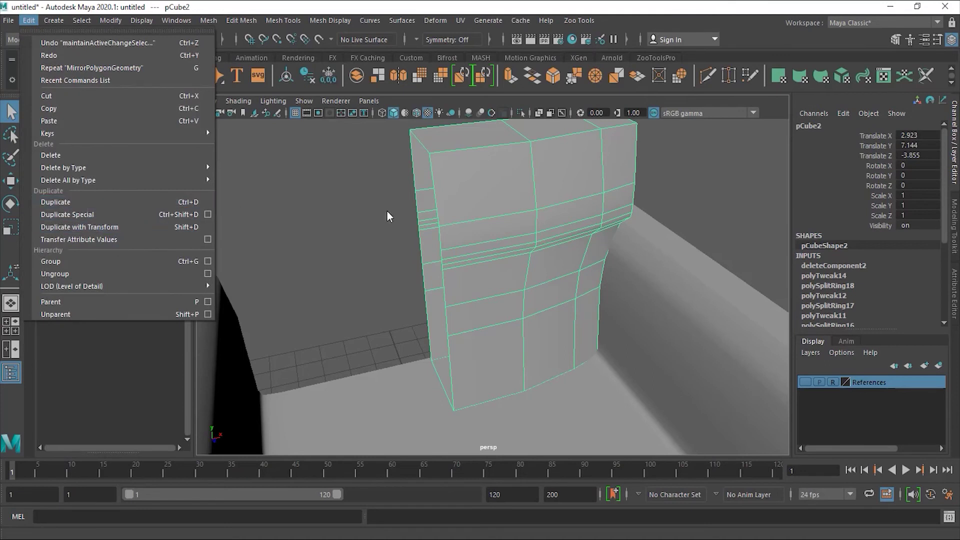
click(96, 202)
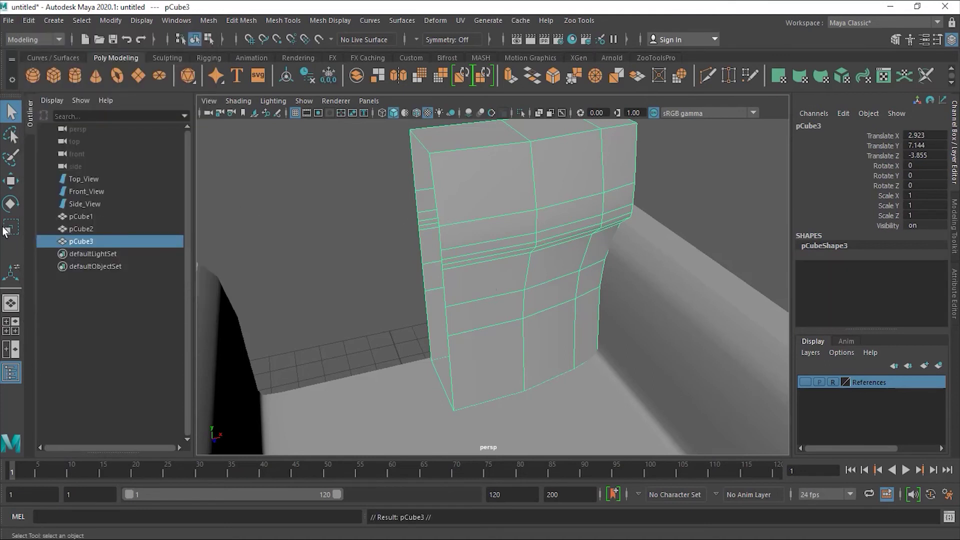
click(11, 182)
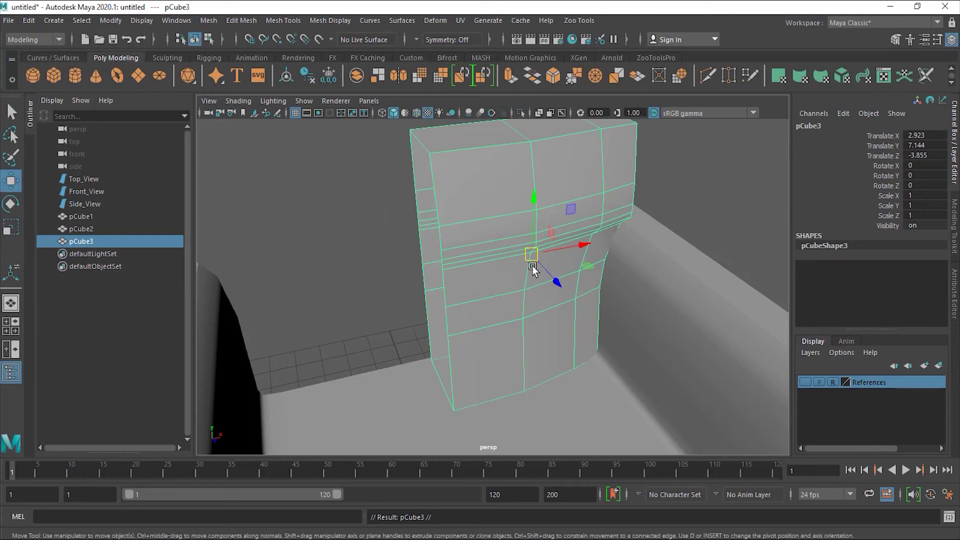
drag(573, 250, 337, 301)
alt+right_drag(400, 280, 313, 296)
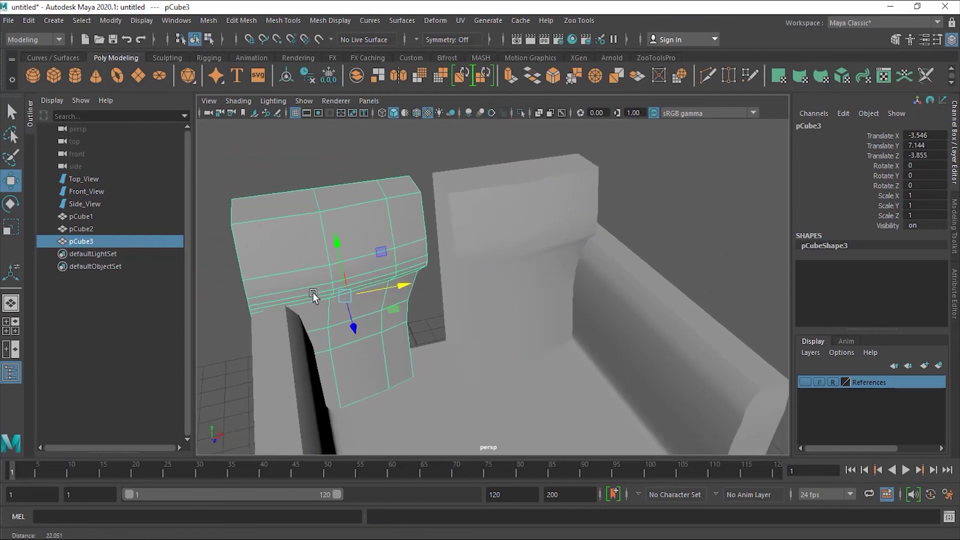
alt+drag(411, 297, 445, 226)
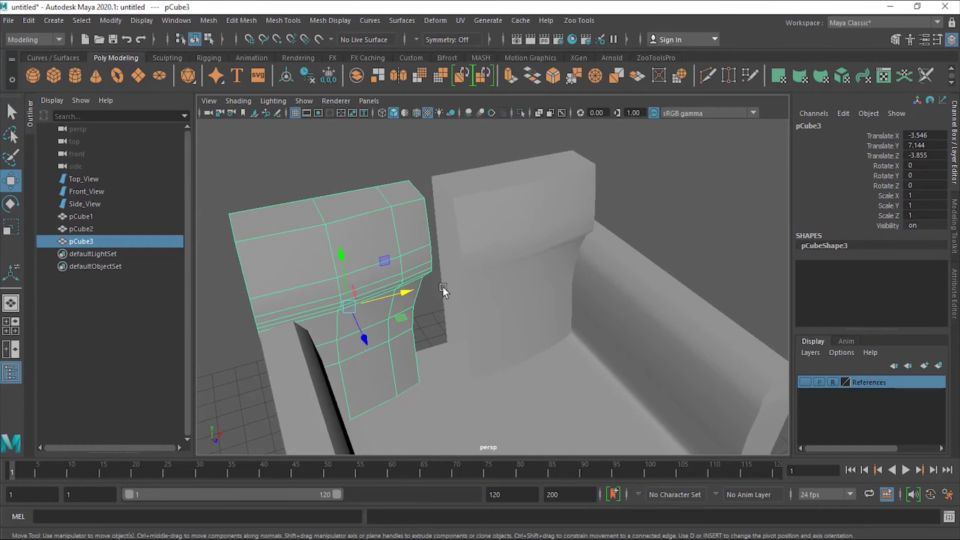
- Try to flip the backrest copy by scaling it freehand along X, and undo the scaling
key(r)
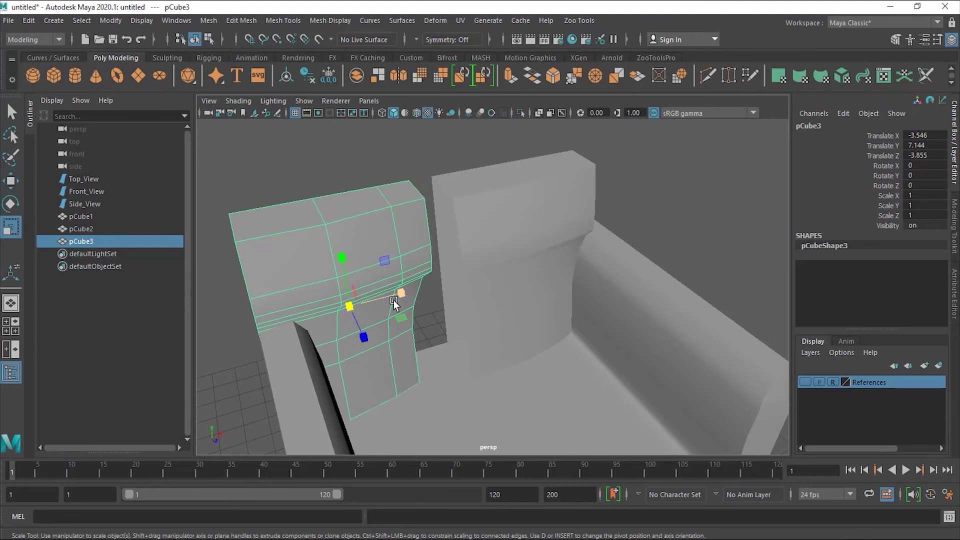
drag(400, 293, 302, 317)
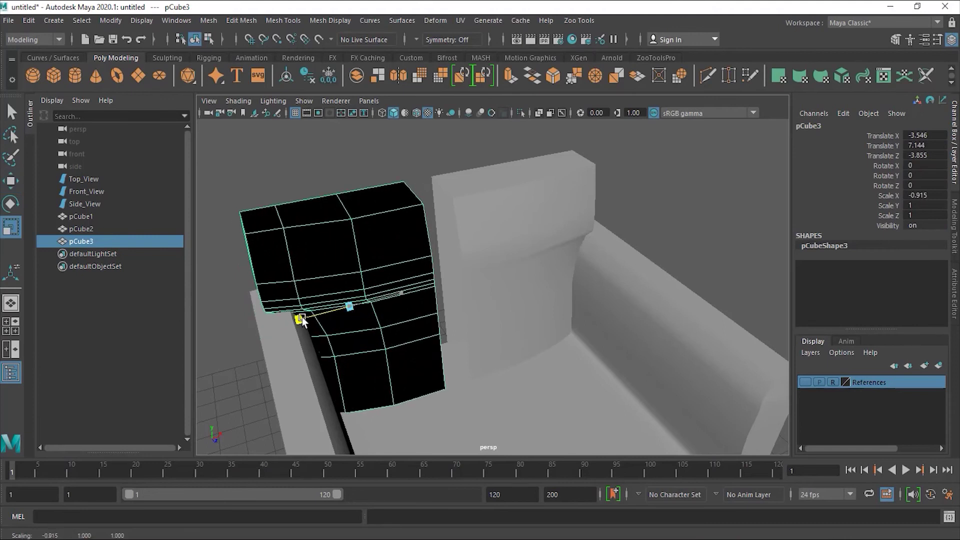
alt+drag(302, 317, 407, 295)
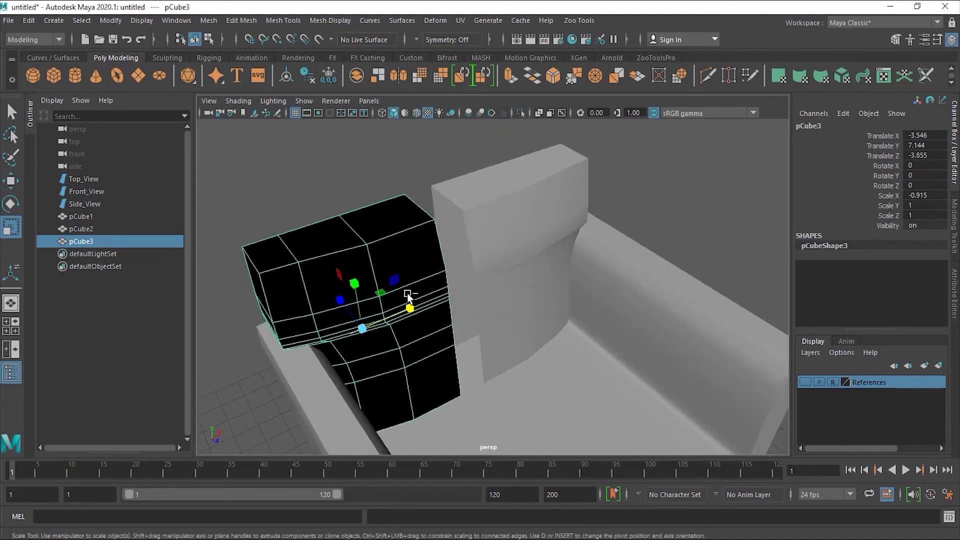
key(ctrl+z)
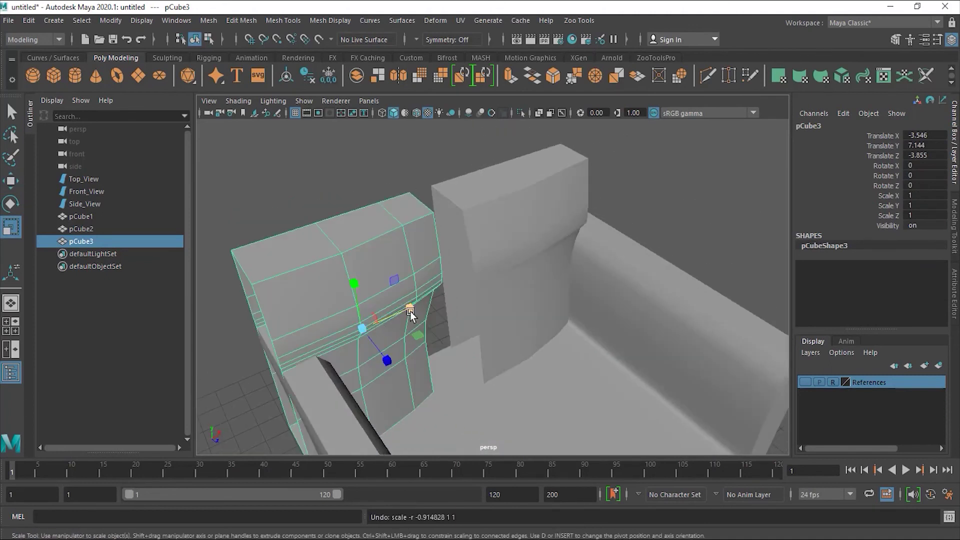
drag(410, 311, 400, 317)
key(ctrl+z)
- Flip the backrest copy by setting its Scale X to -1
double_click(925, 195)
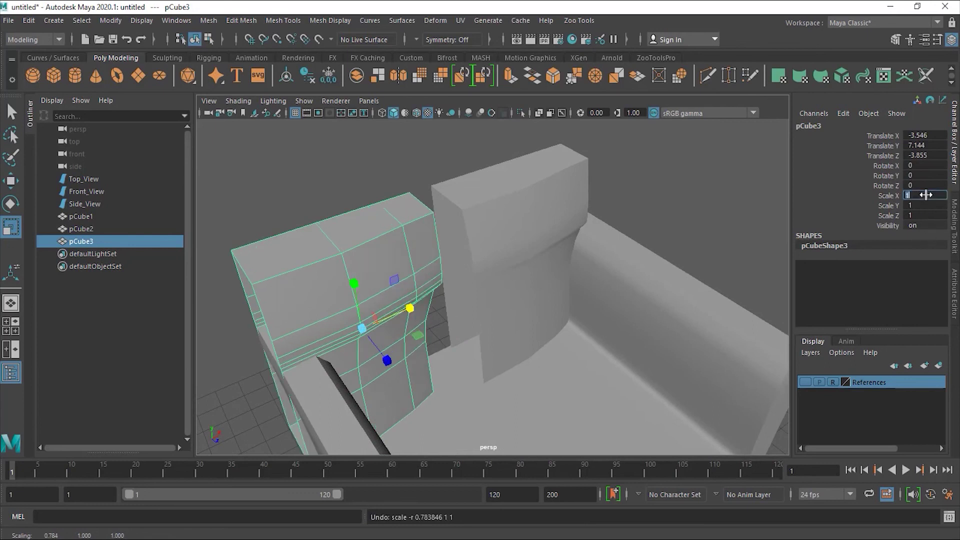
text(-1)
key(Return)
mouse_move(548, 248)
alt+mouse_down()
mouse_move(551, 257)
mouse_move(562, 251)
mouse_move(556, 233)
alt+mouse_up()
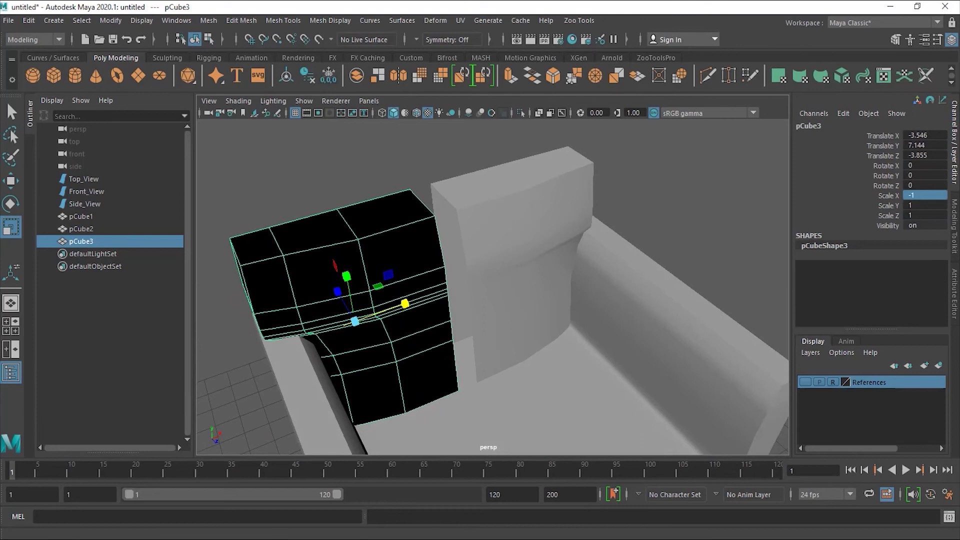
alt+drag(410, 245, 424, 244)
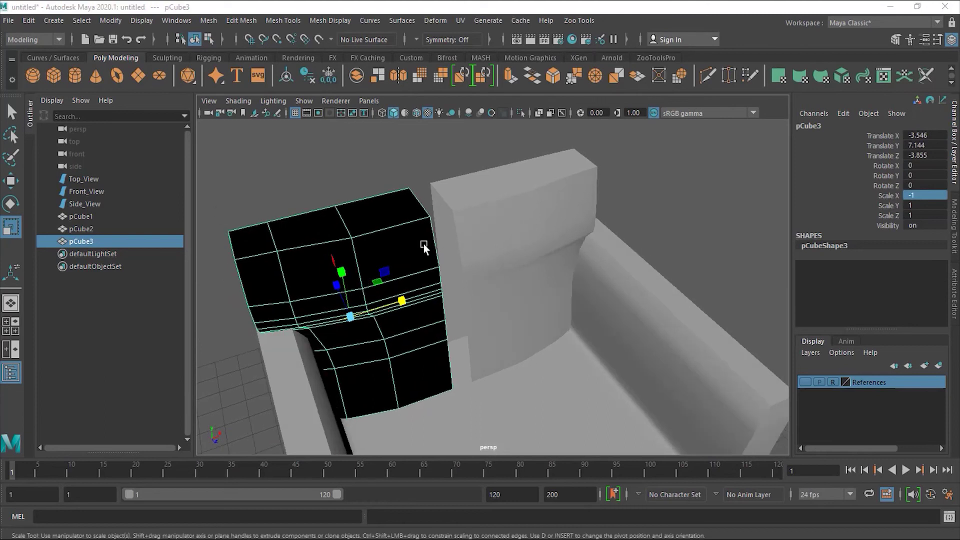
- Move the flipped backrest copy along X to about -2.79 so it meets the original half at the center
key(w)
drag(301, 326, 523, 367)
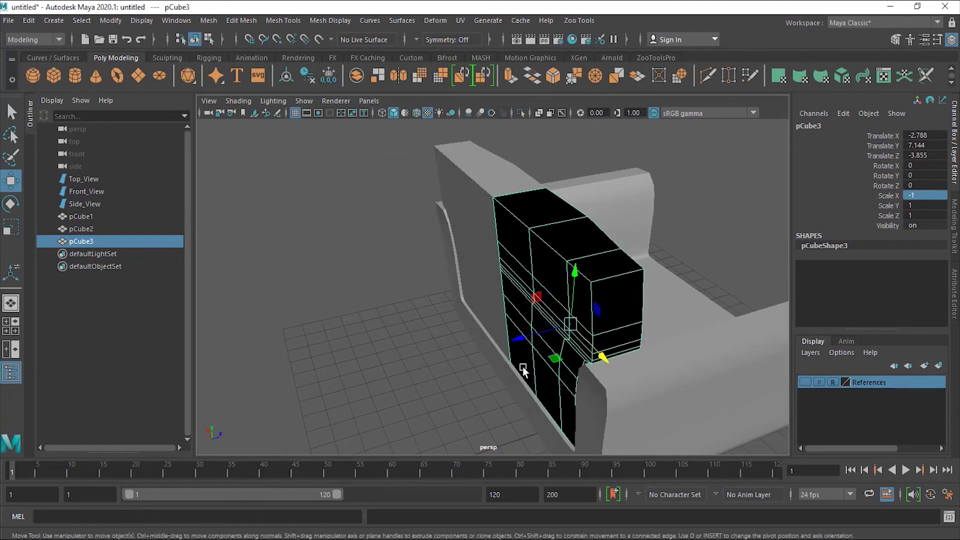
alt+right_drag(621, 298, 611, 316)
alt+drag(611, 316, 423, 309)
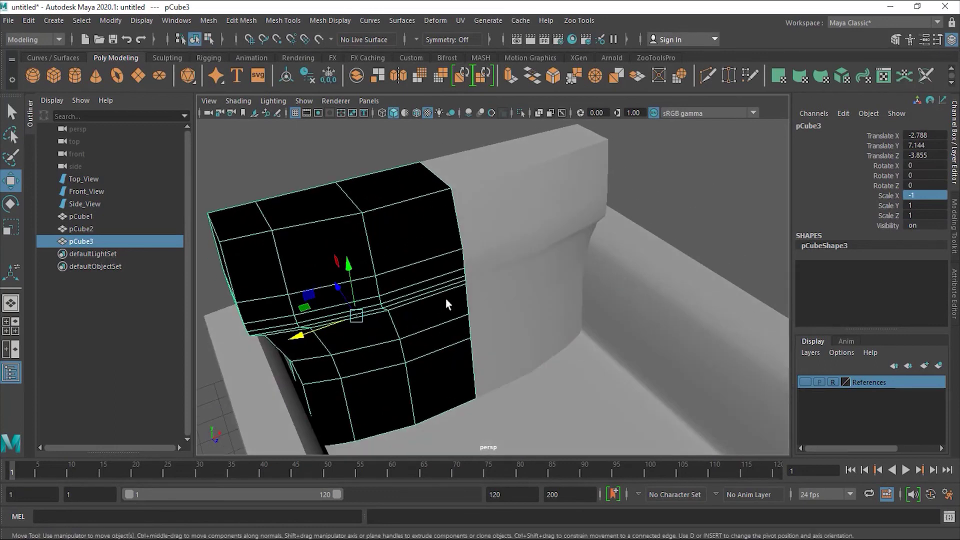
- Duplicate the flipped backrest half by moving it along X, place the new copy at about -2.93, and return it to object mode
shift+drag(296, 336, 310, 331)
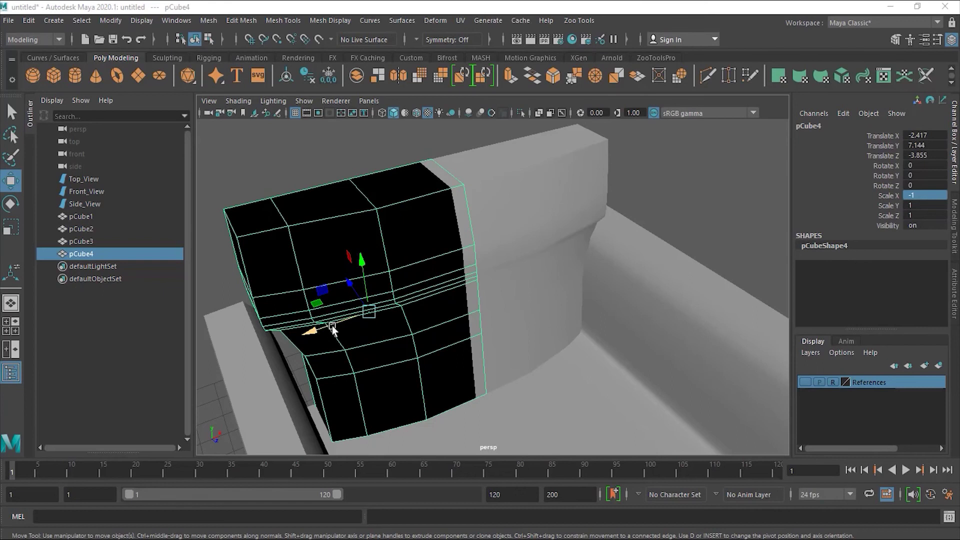
drag(334, 329, 315, 332)
right_drag(352, 284, 368, 254)
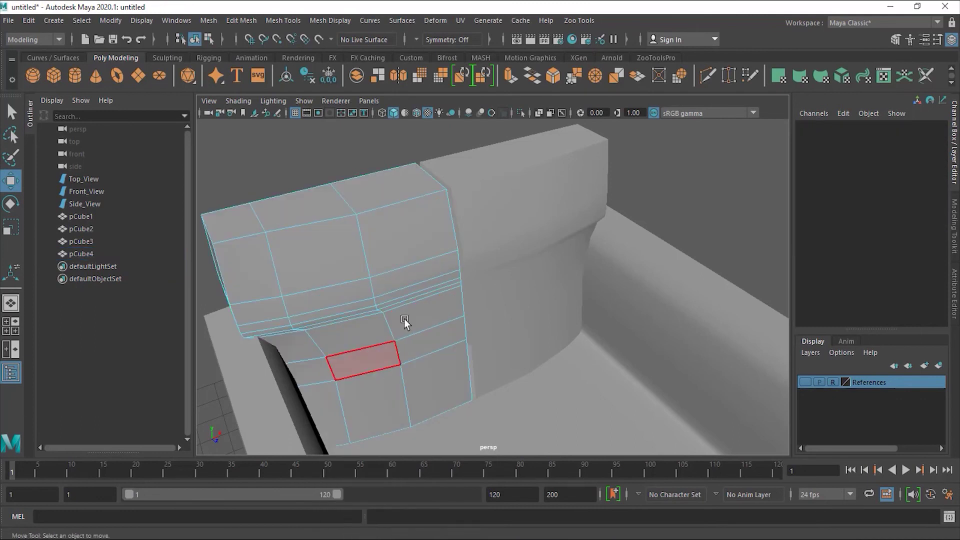
right_drag(390, 221, 390, 281)
right_drag(433, 203, 435, 200)
- Move the newest flipped backrest half along X to about -2.81, against the original half's center border
alt+drag(435, 232, 429, 293)
alt+right_drag(428, 293, 352, 301)
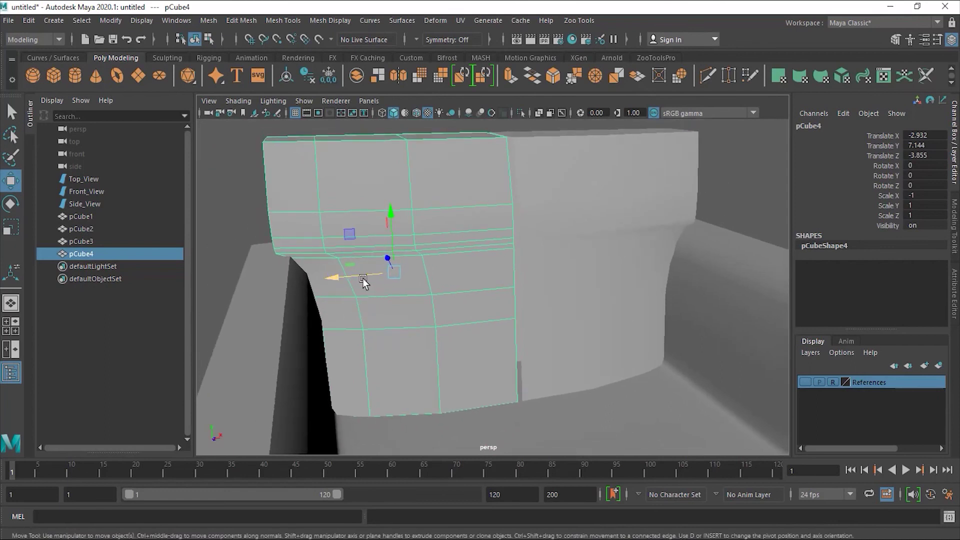
mouse_move(362, 278)
mouse_down()
mouse_move(373, 286)
mouse_move(353, 258)
mouse_move(378, 277)
mouse_up()
alt+right_drag(378, 277, 474, 315)
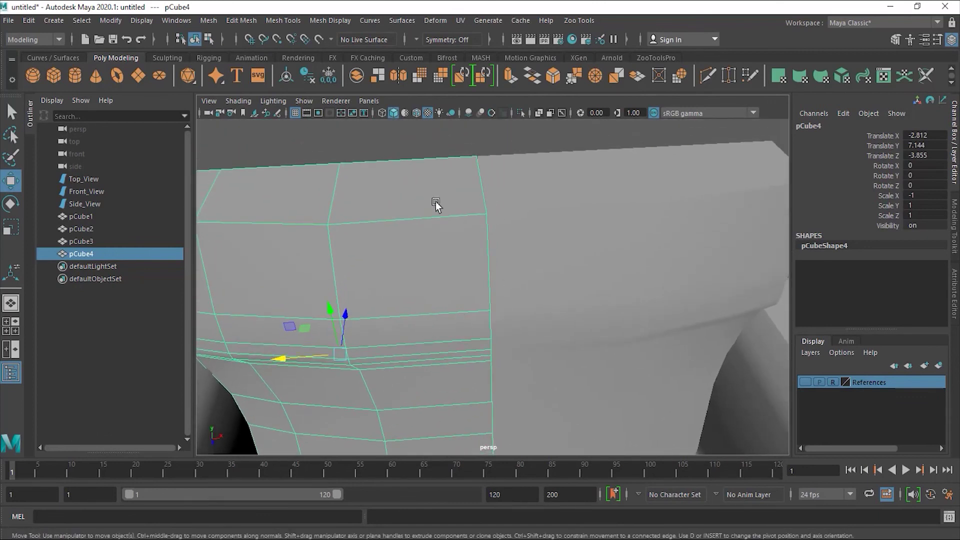